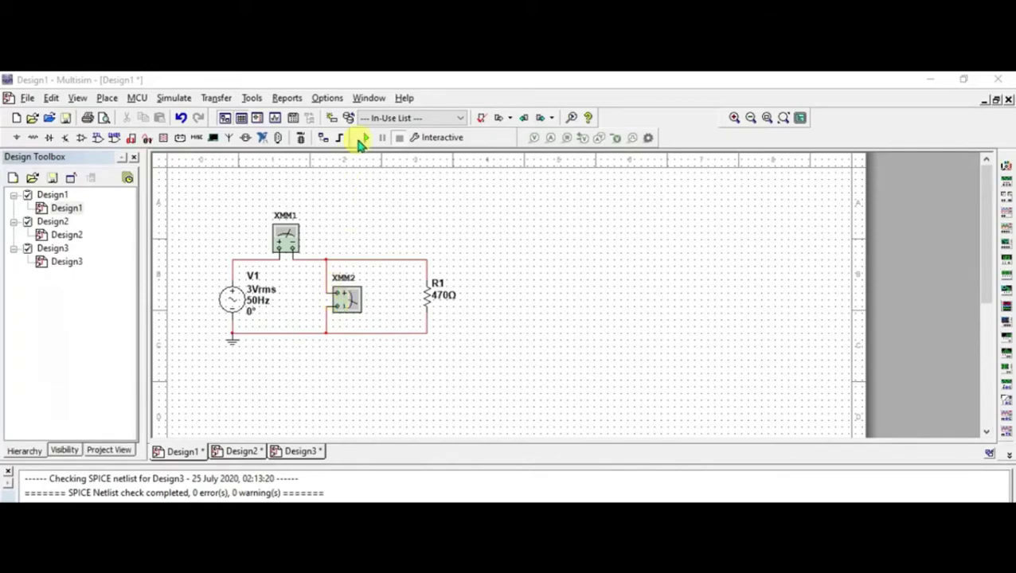
Run the simulation of the resistor circuit and display the readings of multimeters XMM1 and XMM2.
left_click(365, 139)
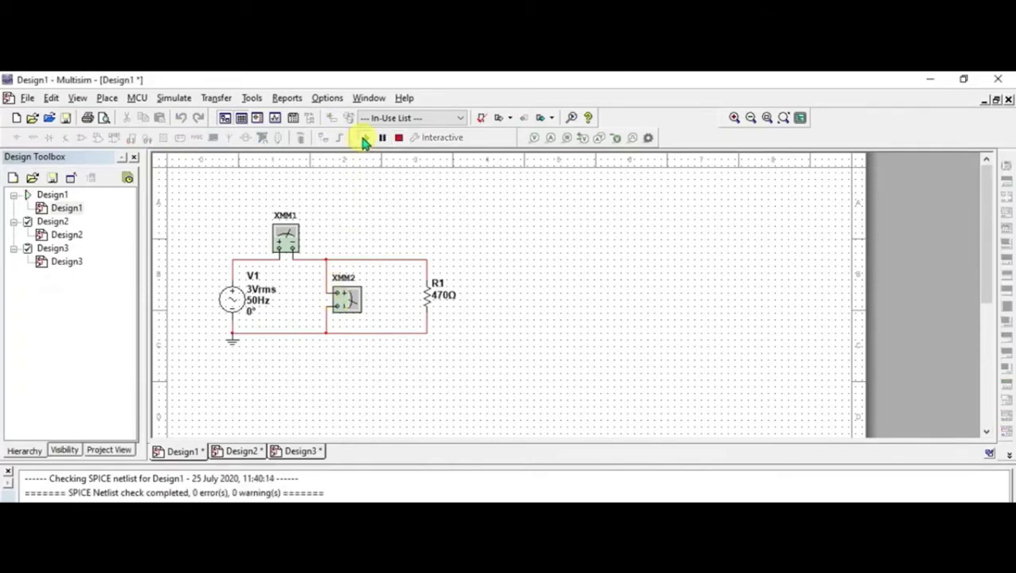
double_click(289, 241)
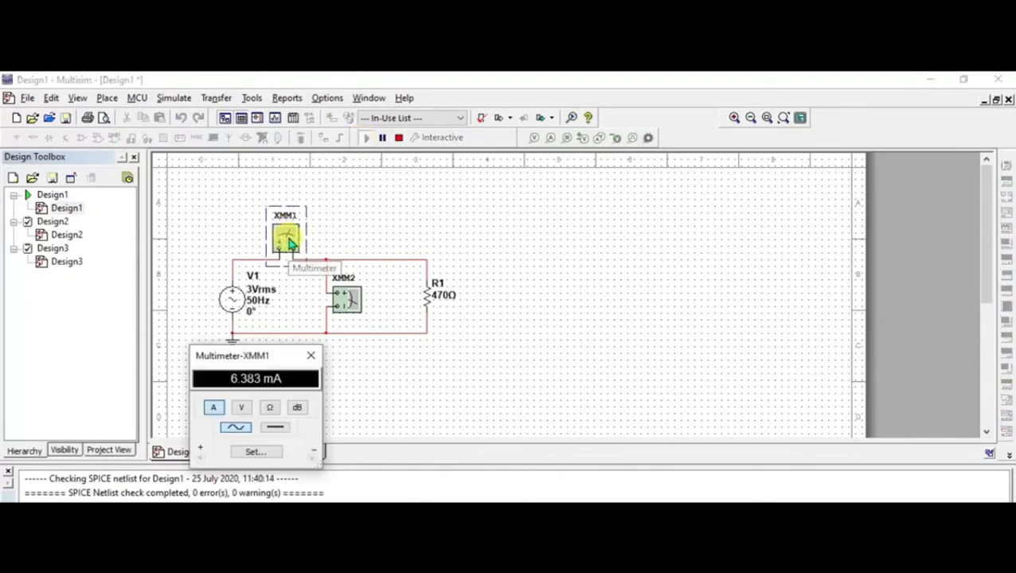
double_click(343, 297)
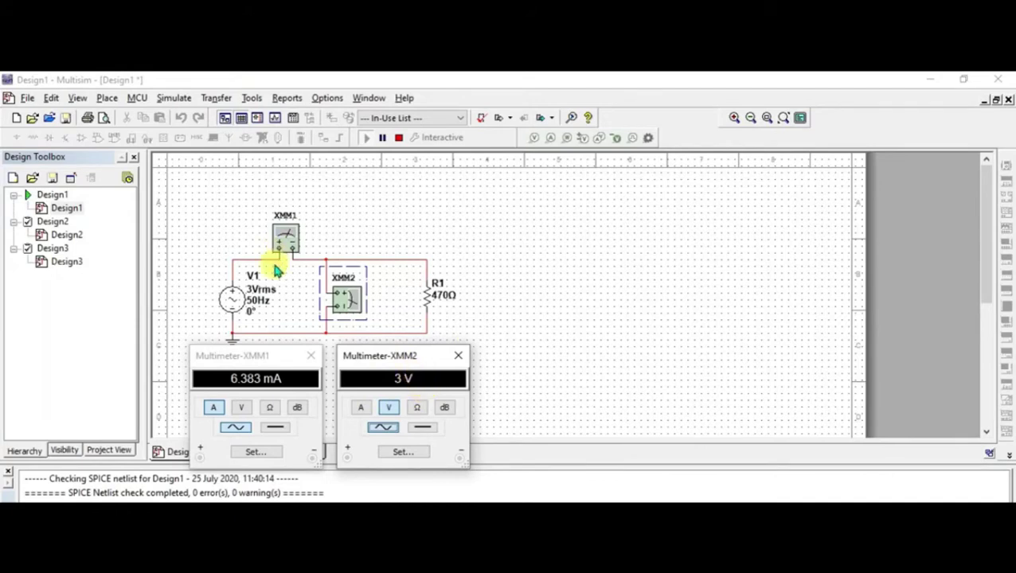
Set the frequency of AC source V1 to 100 Hz and restart the simulation.
double_click(254, 307)
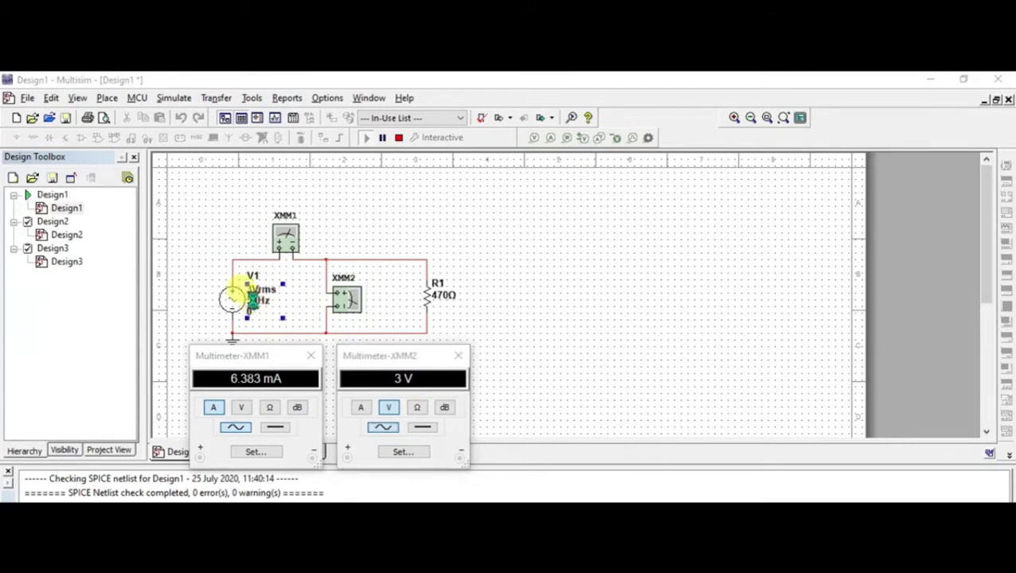
left_click(551, 258)
type("1")
key("BackSpace")
key("BackSpace")
key("BackSpace")
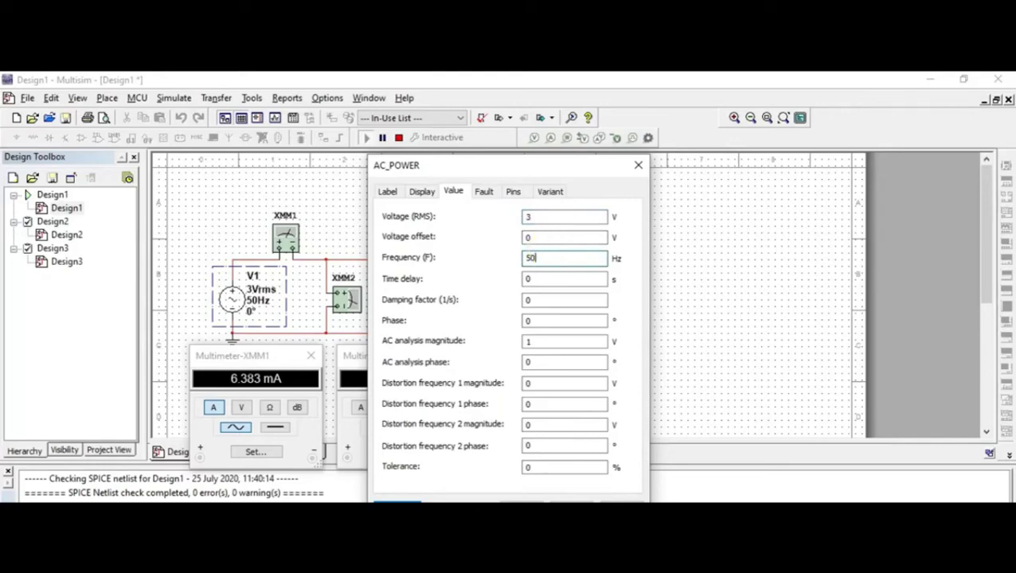
type("100")
key("Return")
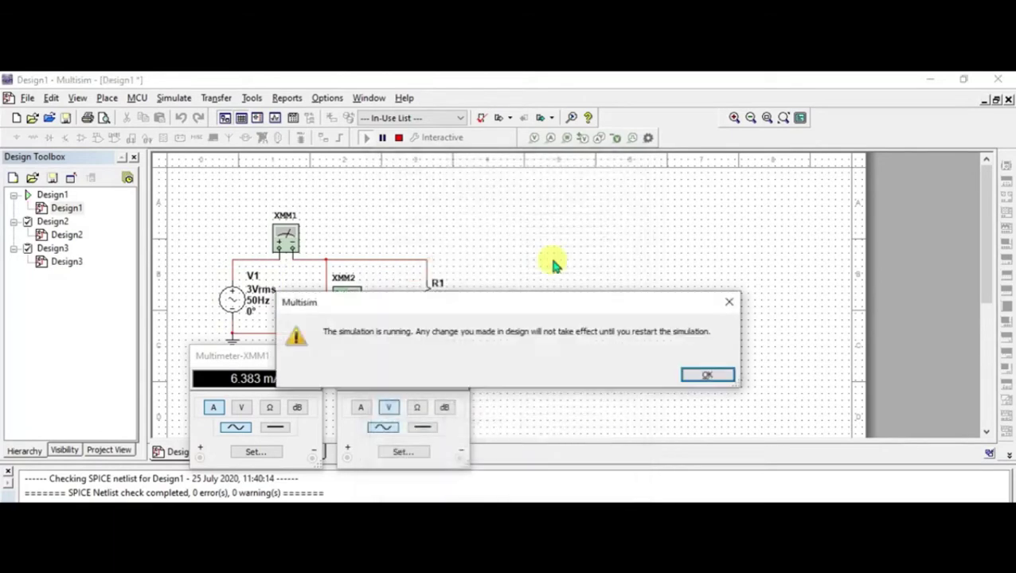
left_click(700, 375)
left_click(398, 137)
left_click(368, 139)
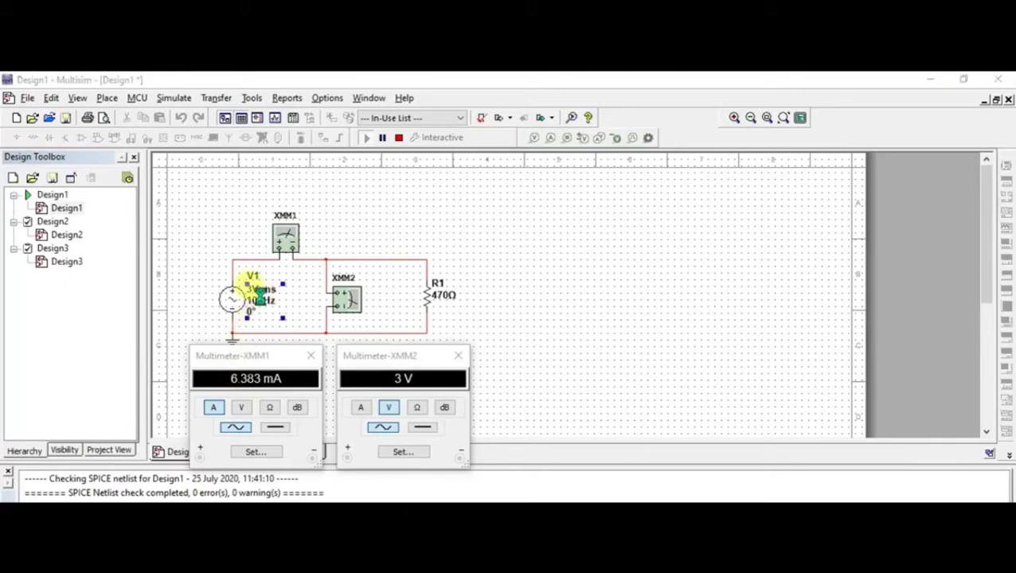
Change the frequency of source V1 to 1000 Hz and restart the simulation.
double_click(243, 300)
left_click(562, 256)
type("000")
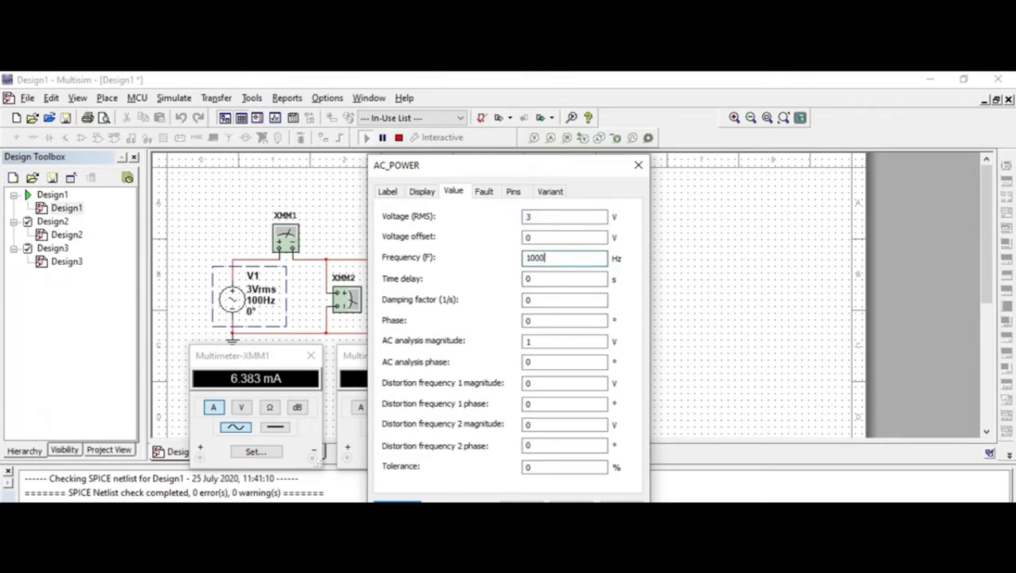
key("Return")
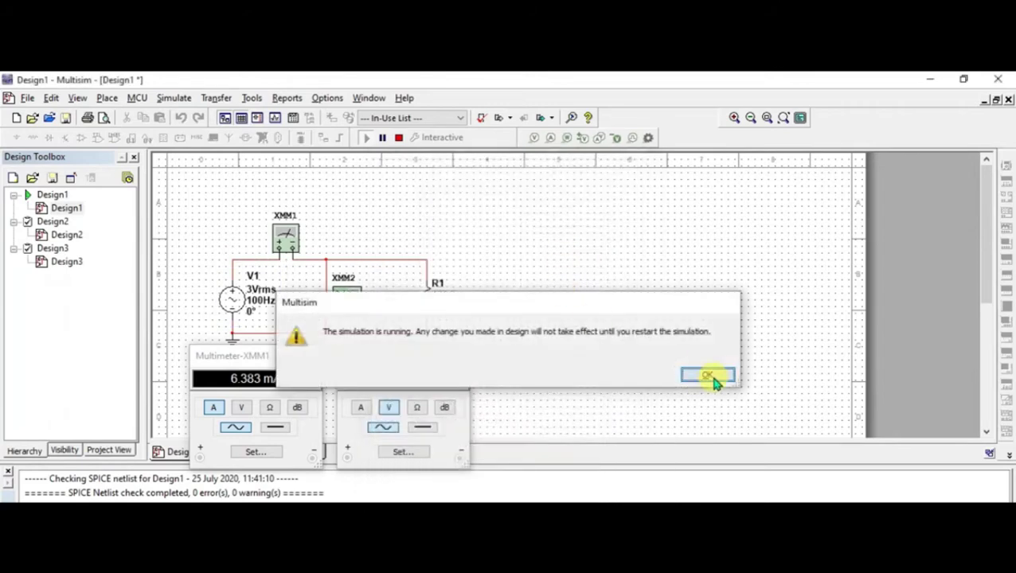
left_click(711, 379)
left_click(397, 140)
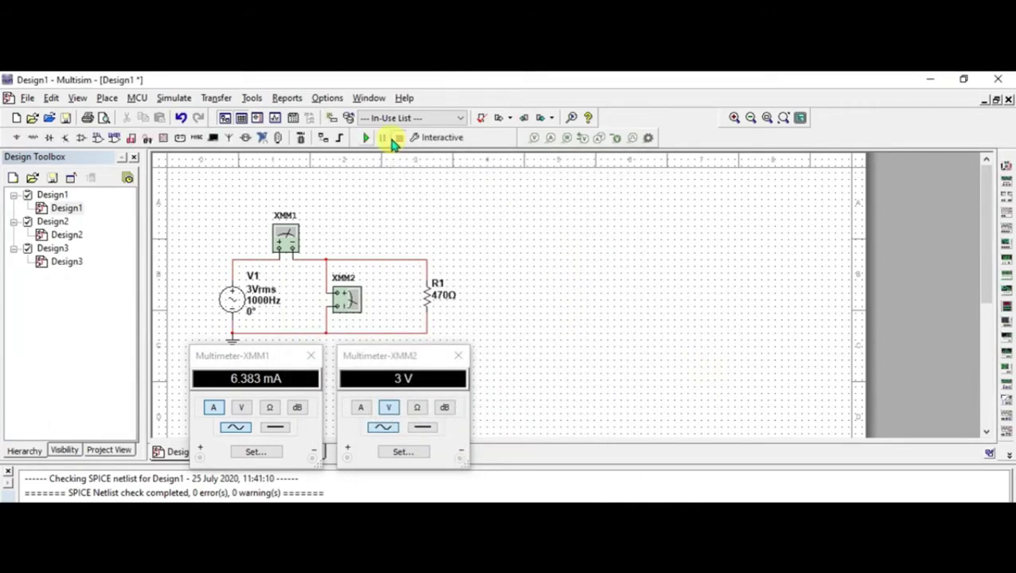
left_click(364, 140)
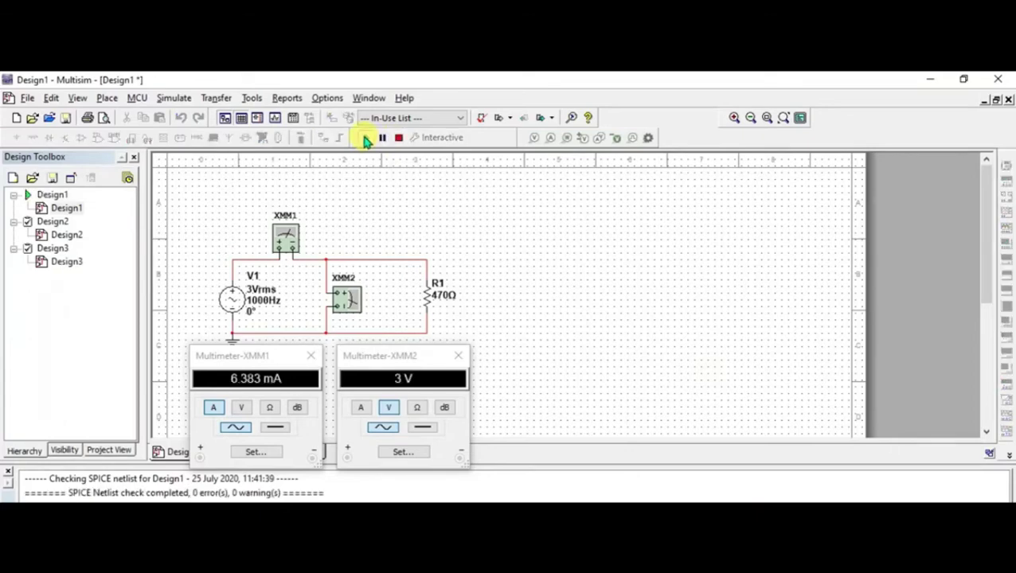
Stop the simulation, set V1's frequency to 2000 Hz and run the circuit again.
left_click(398, 140)
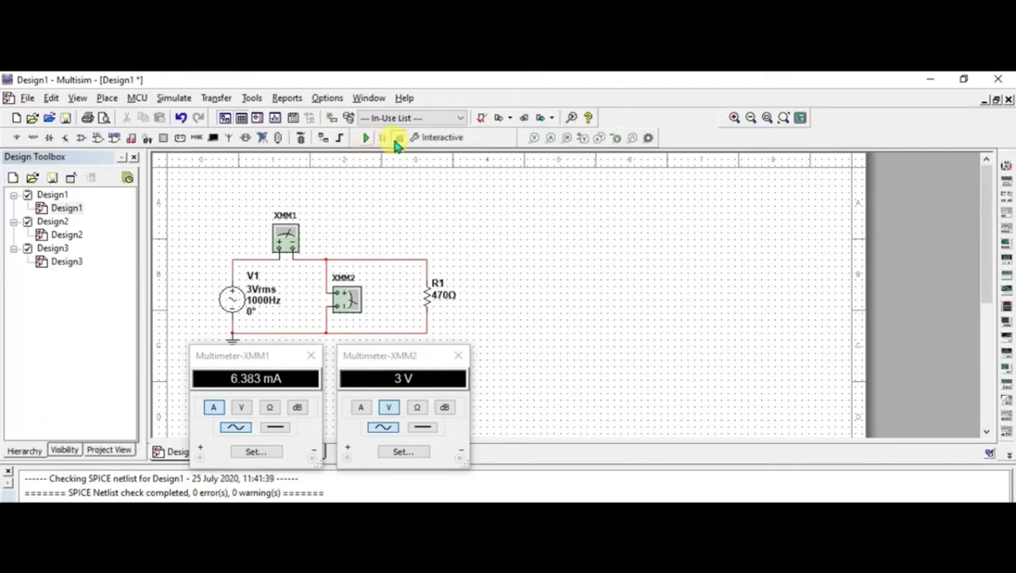
double_click(239, 301)
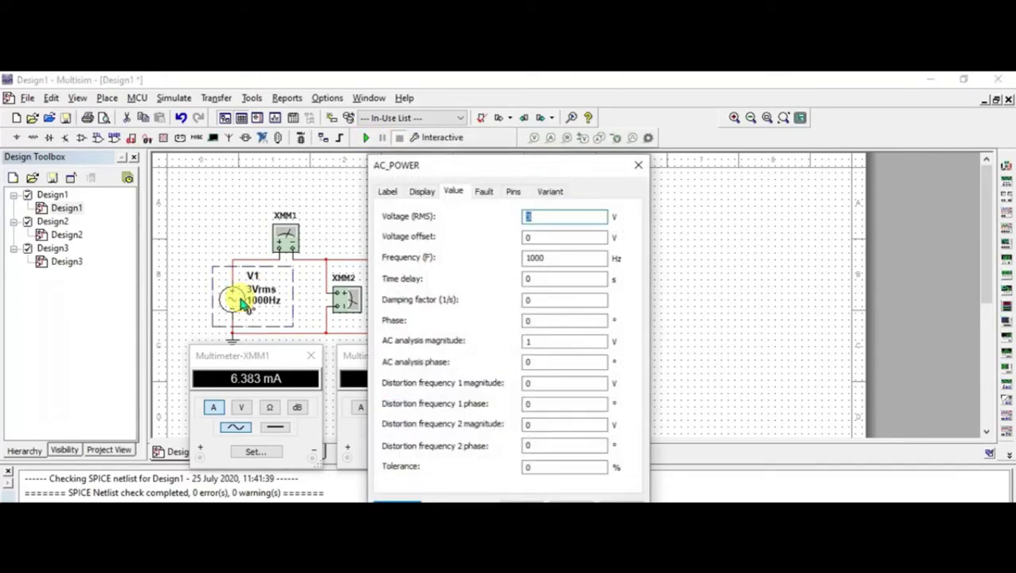
left_click(549, 258)
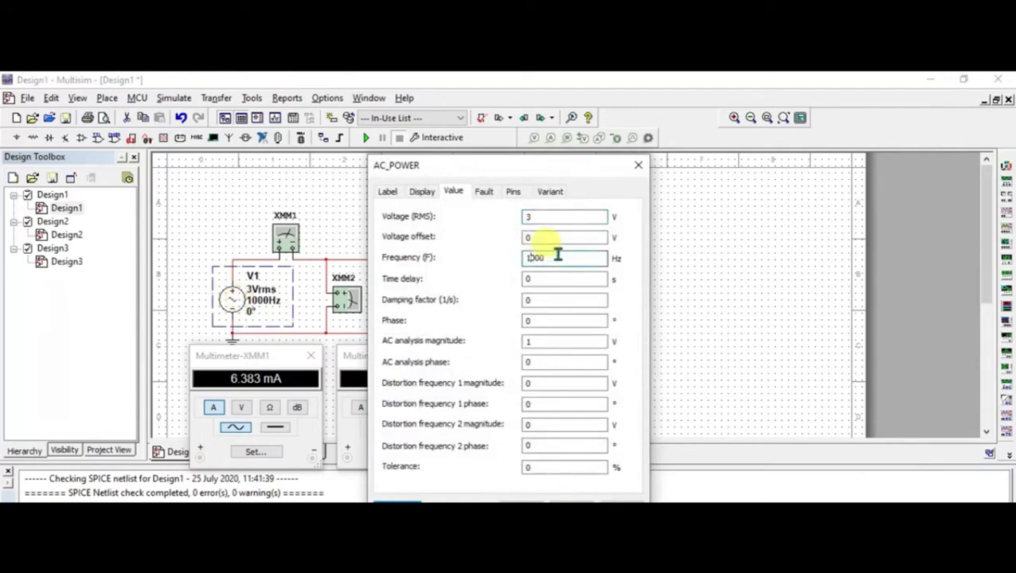
key("BackSpace")
type("2")
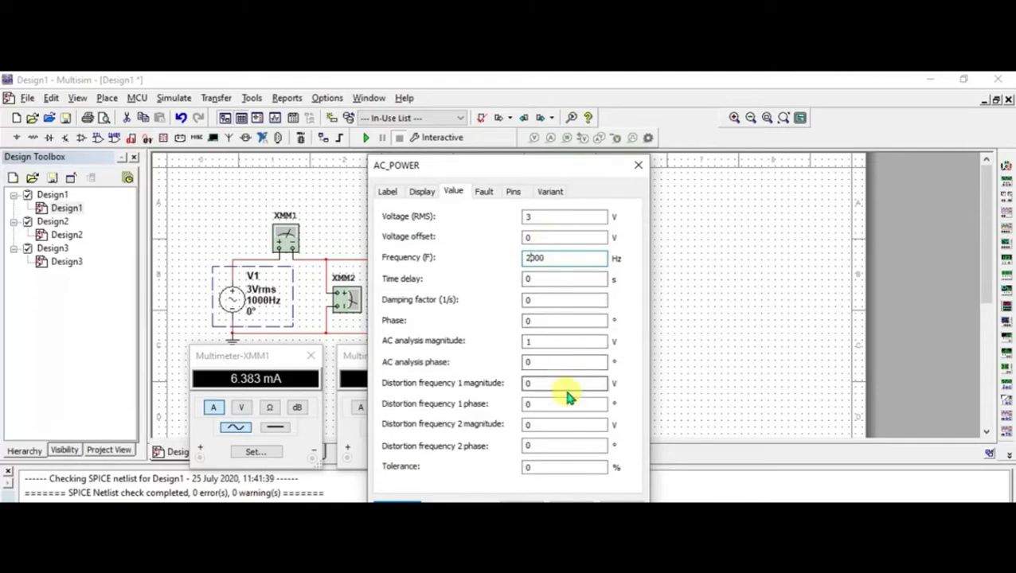
key("Return")
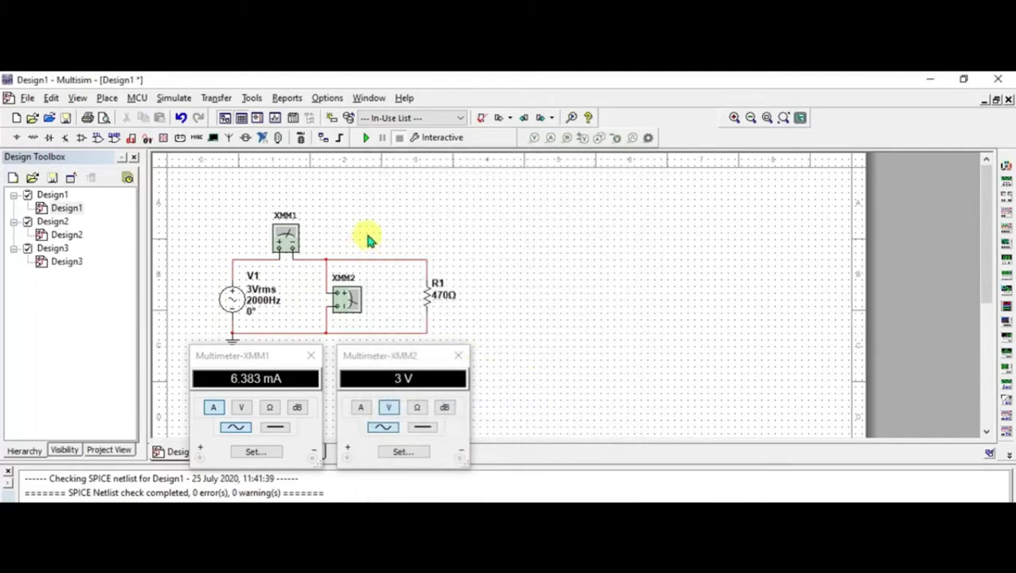
left_click(369, 140)
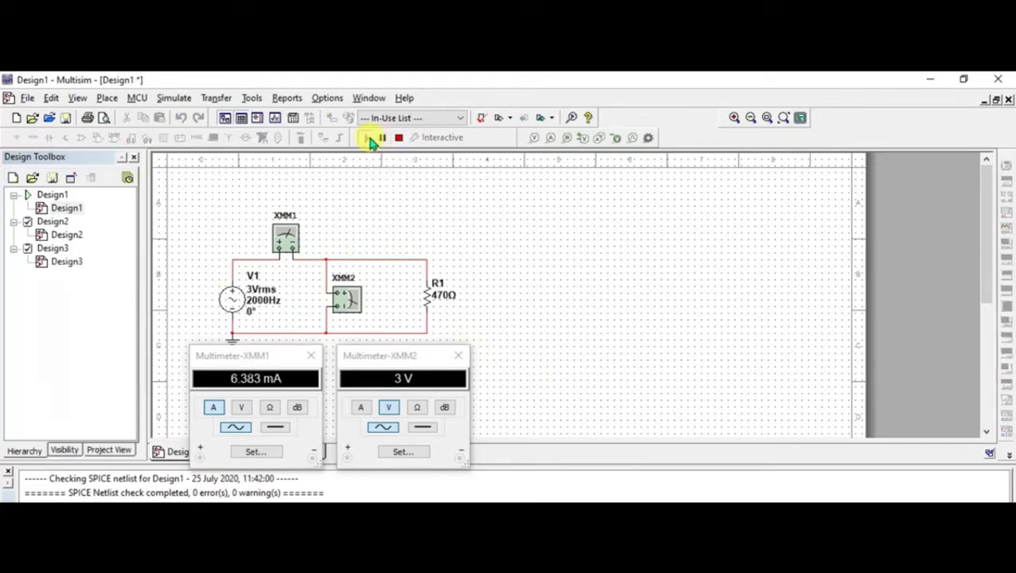
Set V1's frequency to 4000 Hz and restart the simulation so the new value takes effect.
double_click(268, 303)
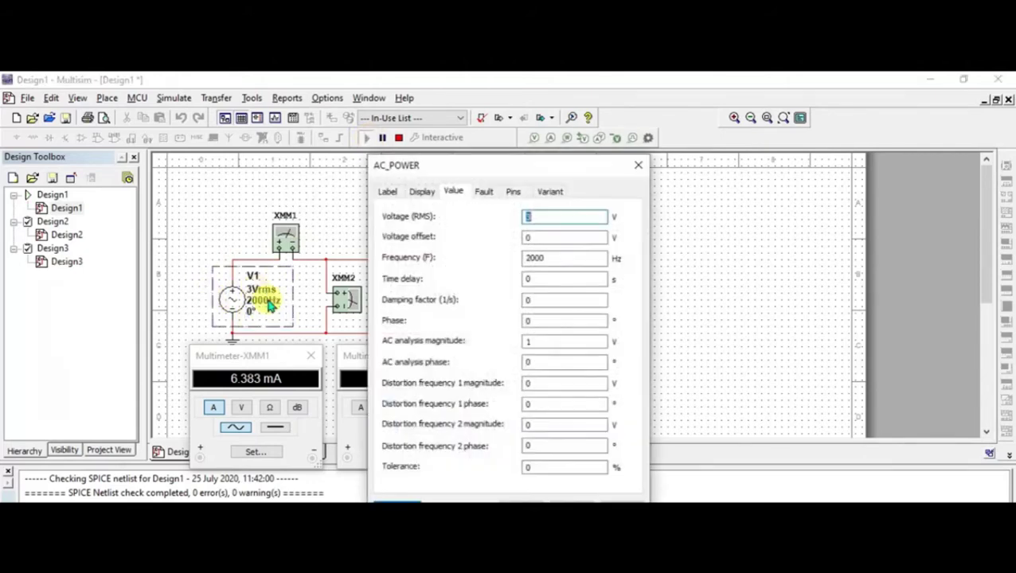
left_click(526, 256)
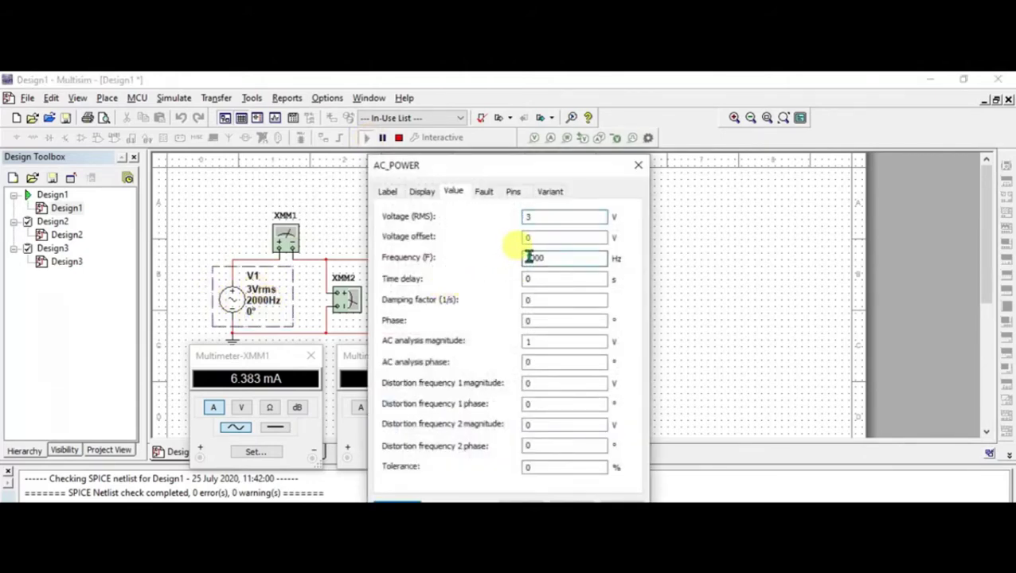
key("Delete")
type("4")
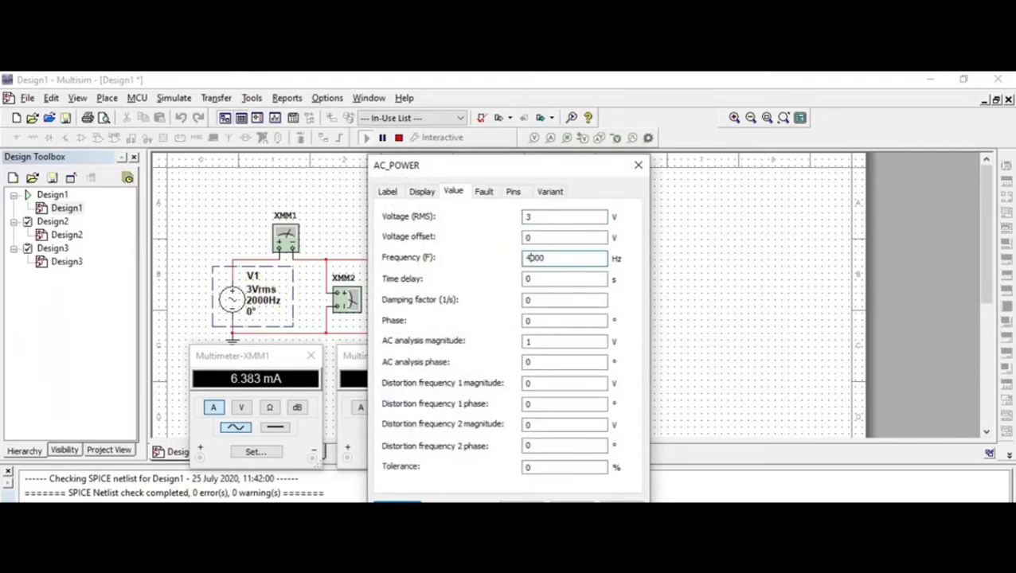
key("Return")
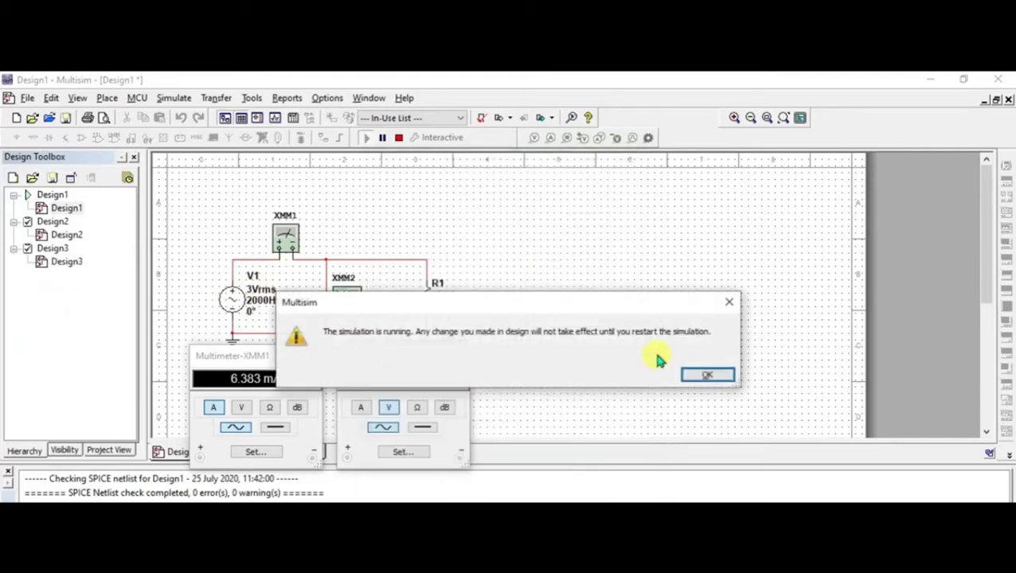
left_click(708, 375)
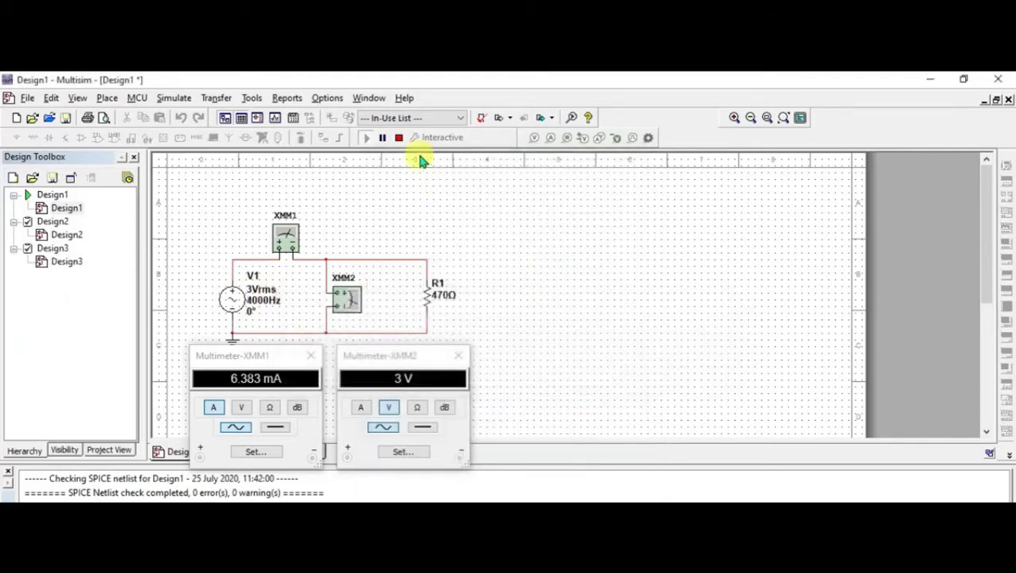
left_click(400, 139)
left_click(369, 137)
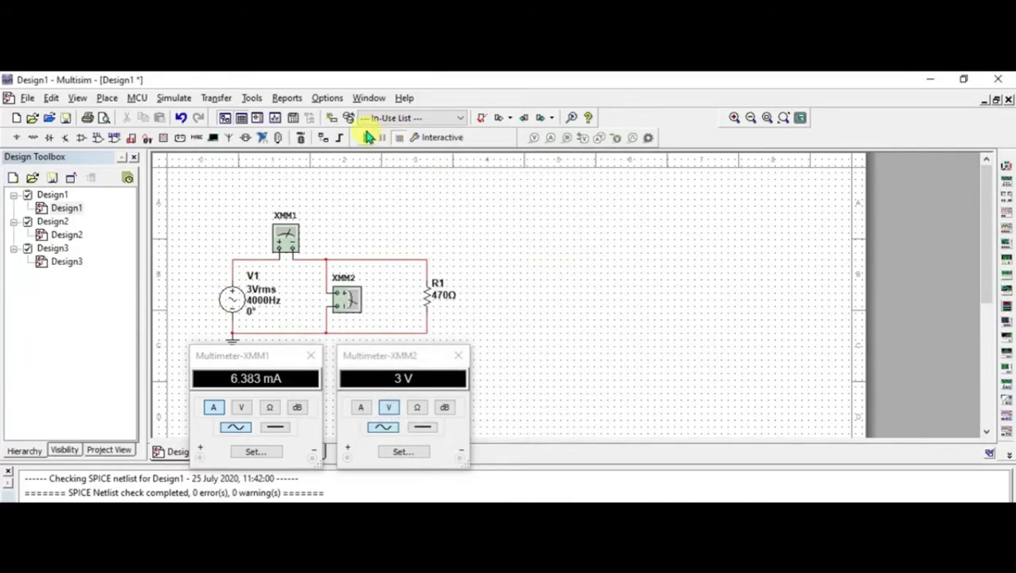
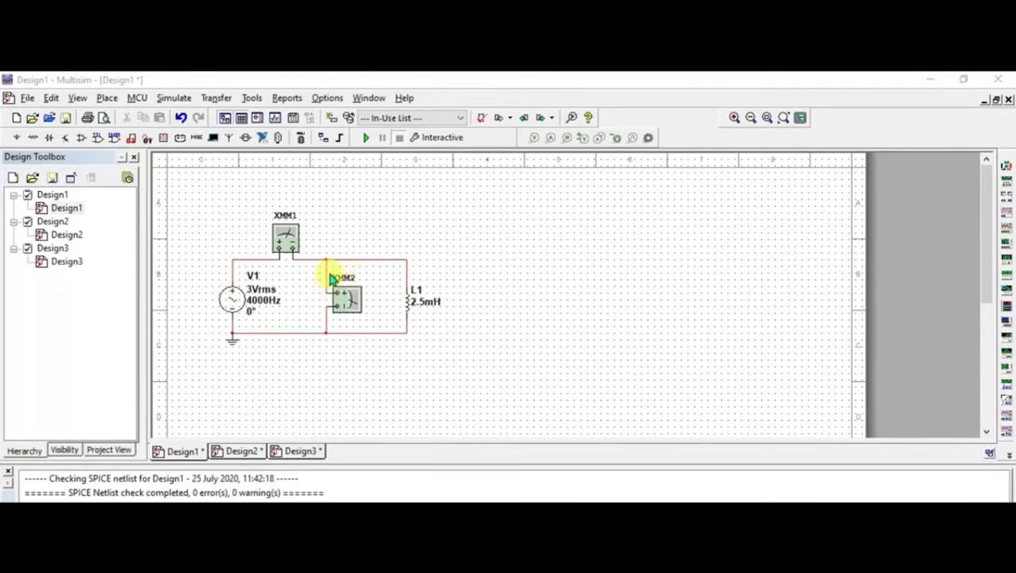
Set the frequency of source V1 to 50 Hz in the circuit with inductor L1.
left_click(253, 296)
double_click(252, 294)
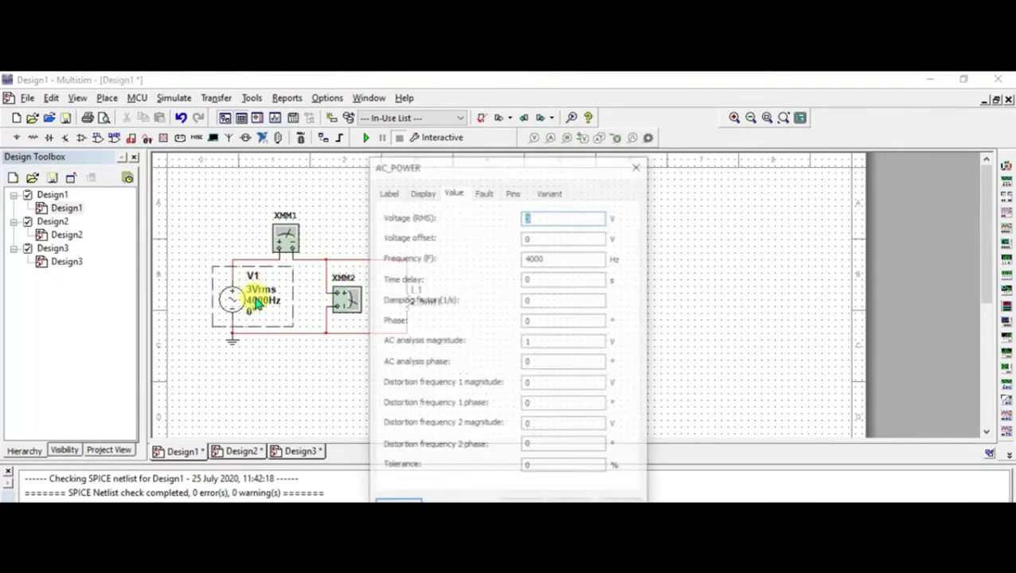
left_click(546, 257)
key("BackSpace")
key("BackSpace")
key("BackSpace")
key("BackSpace")
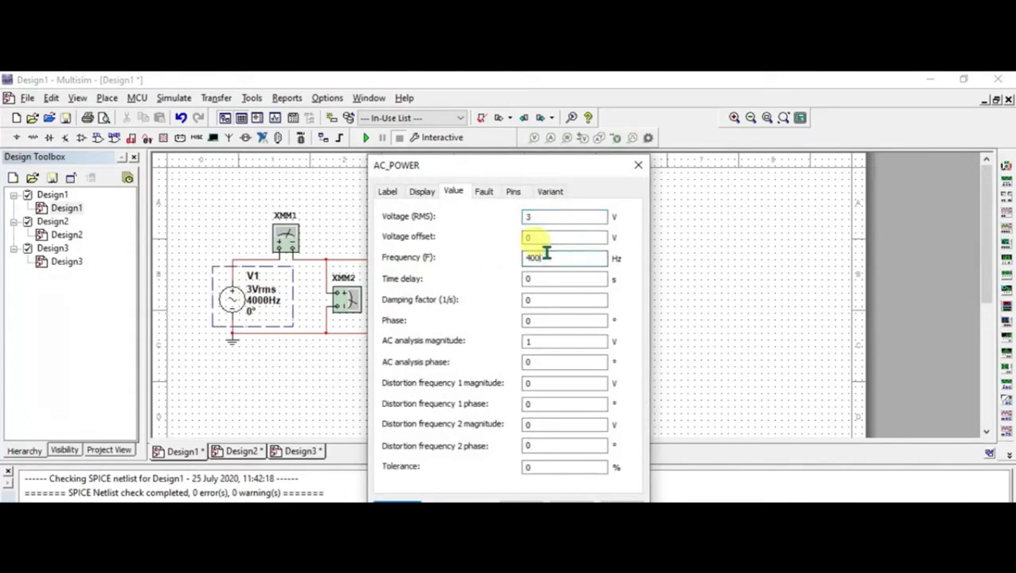
type("50")
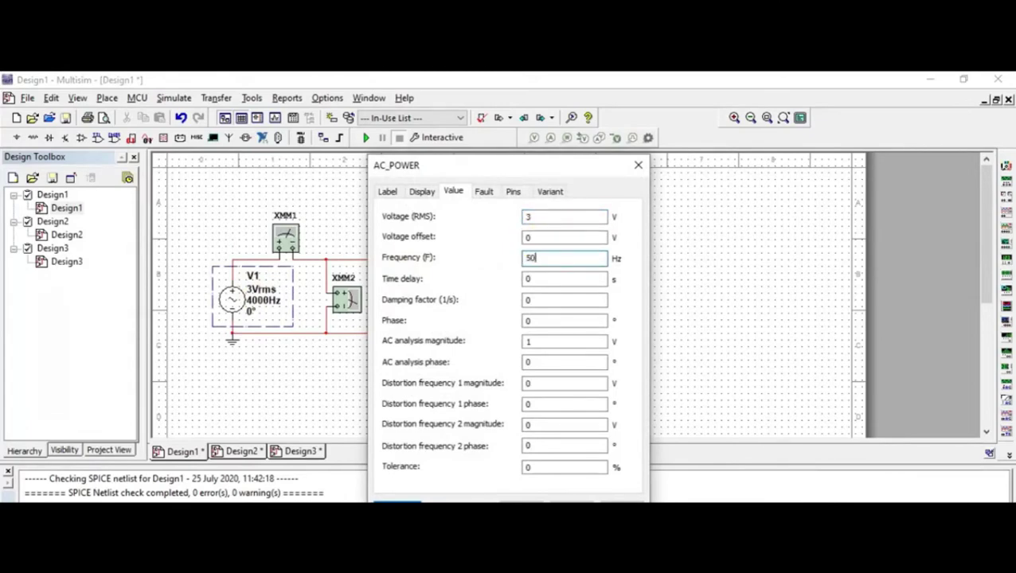
key("Return")
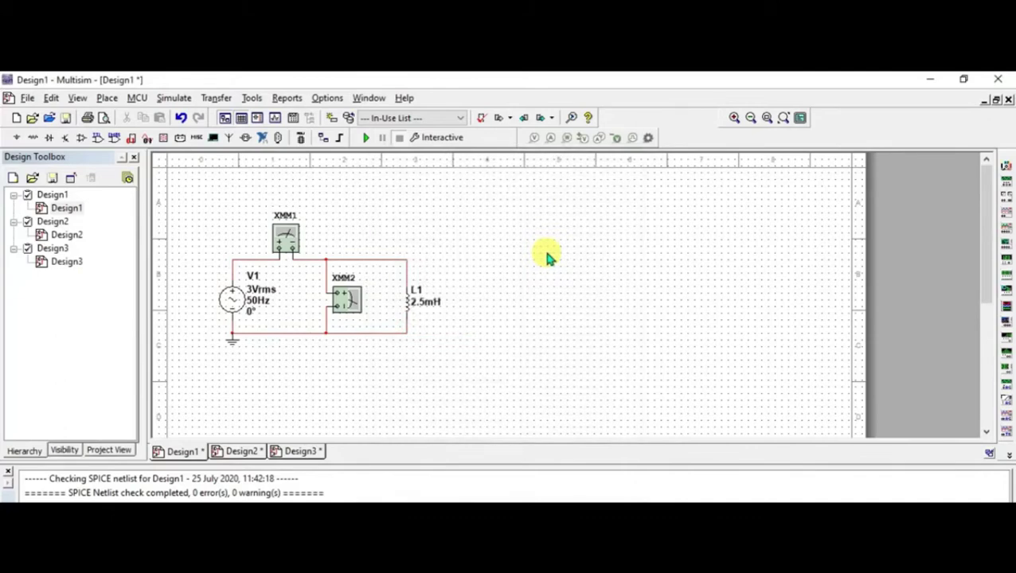
Run the simulation of the inductor circuit and display the readings of multimeters XMM1 and XMM2.
left_click(367, 140)
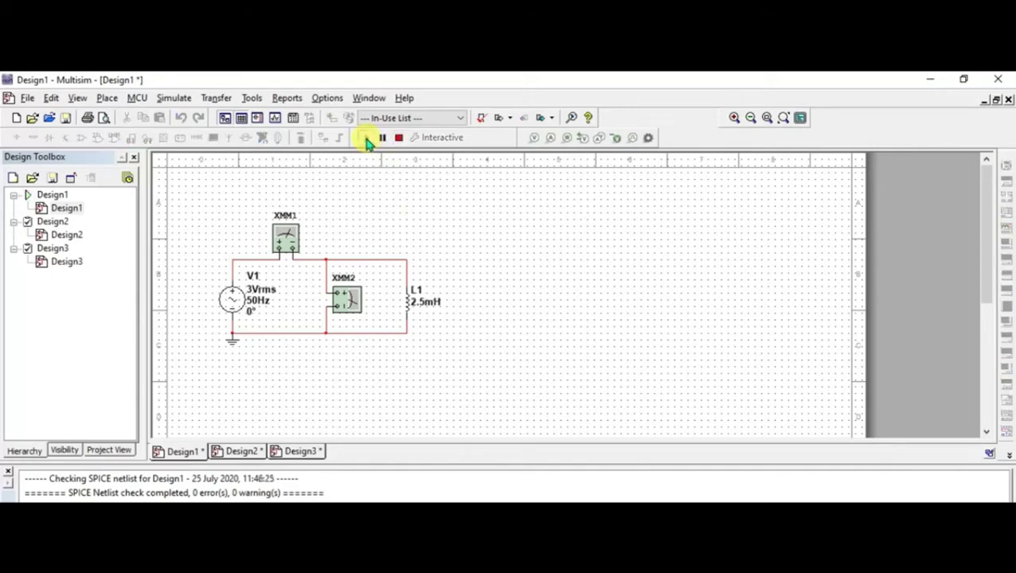
double_click(285, 238)
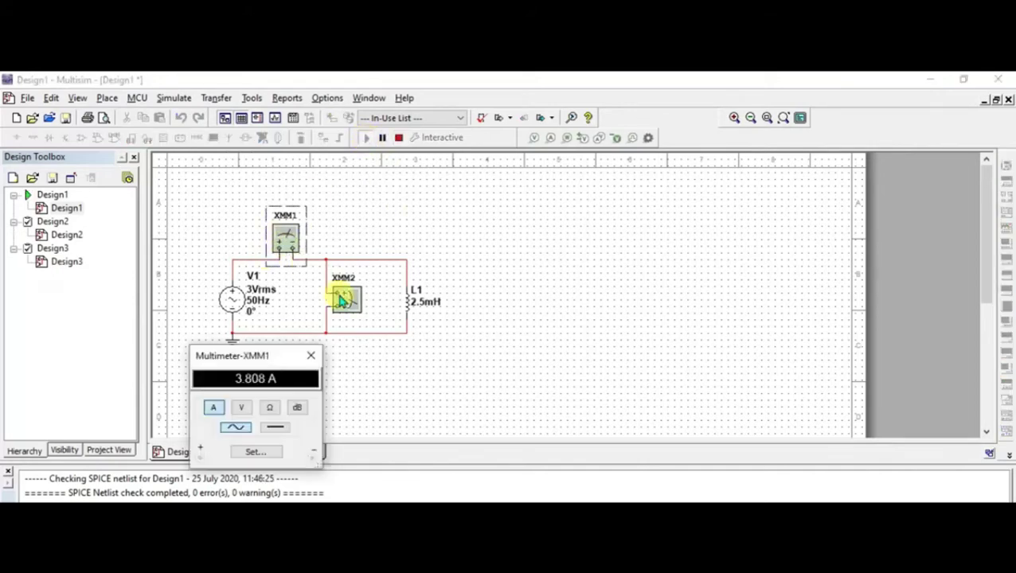
double_click(347, 301)
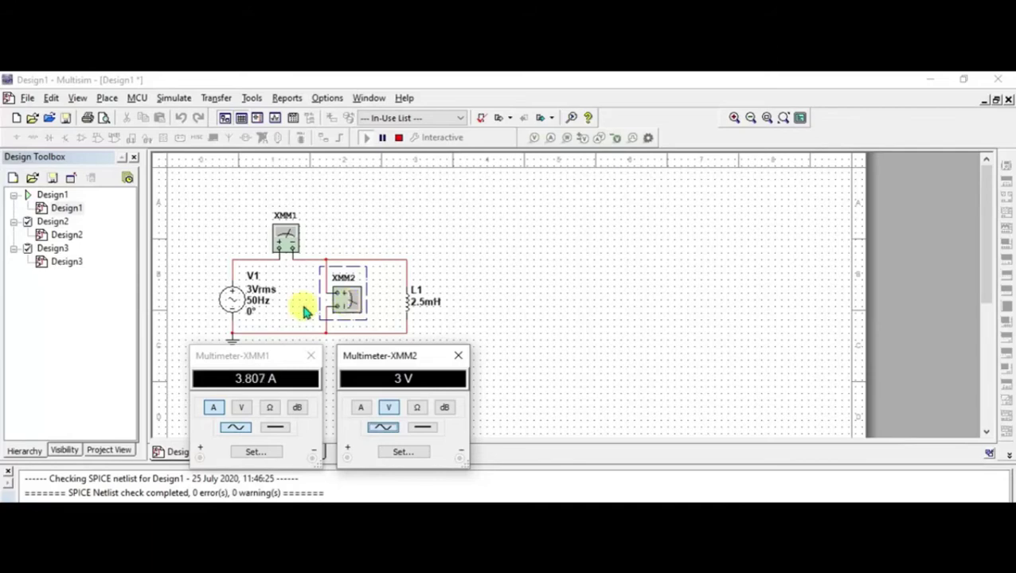
Set the frequency of V1 in the inductor circuit to 1 Hz.
left_click(253, 307)
double_click(253, 306)
double_click(548, 259)
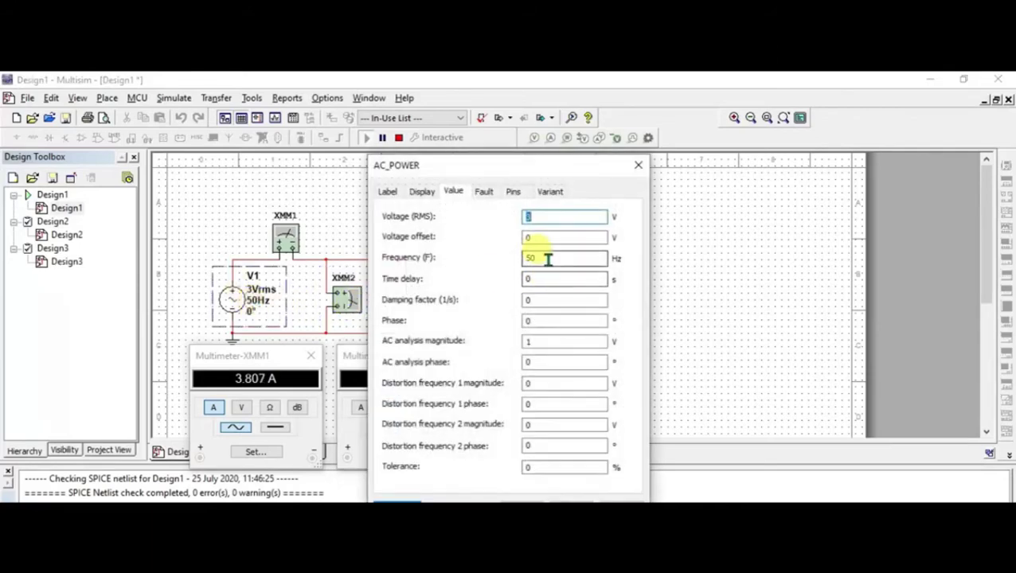
key("BackSpace")
type("1")
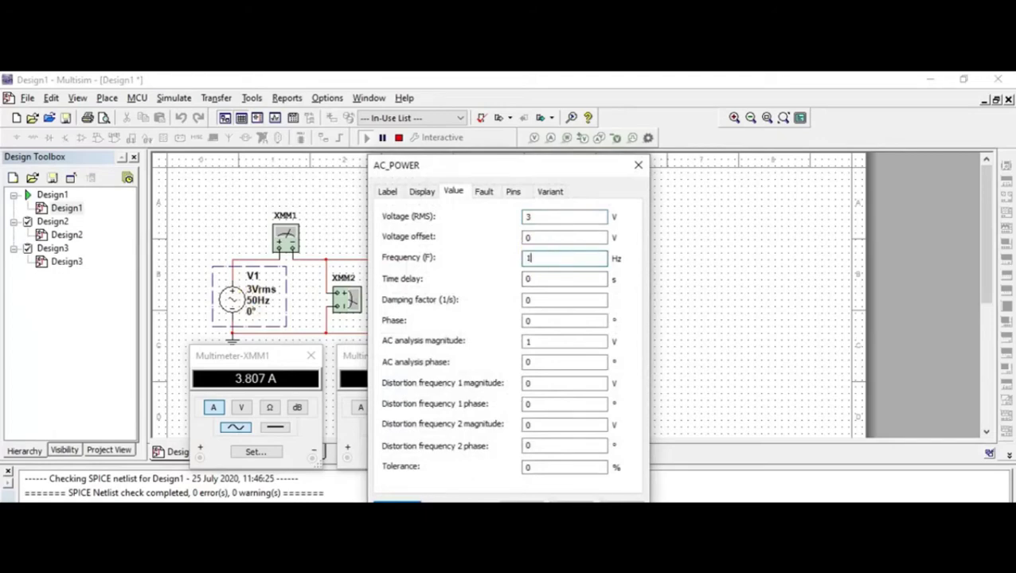
key("Return")
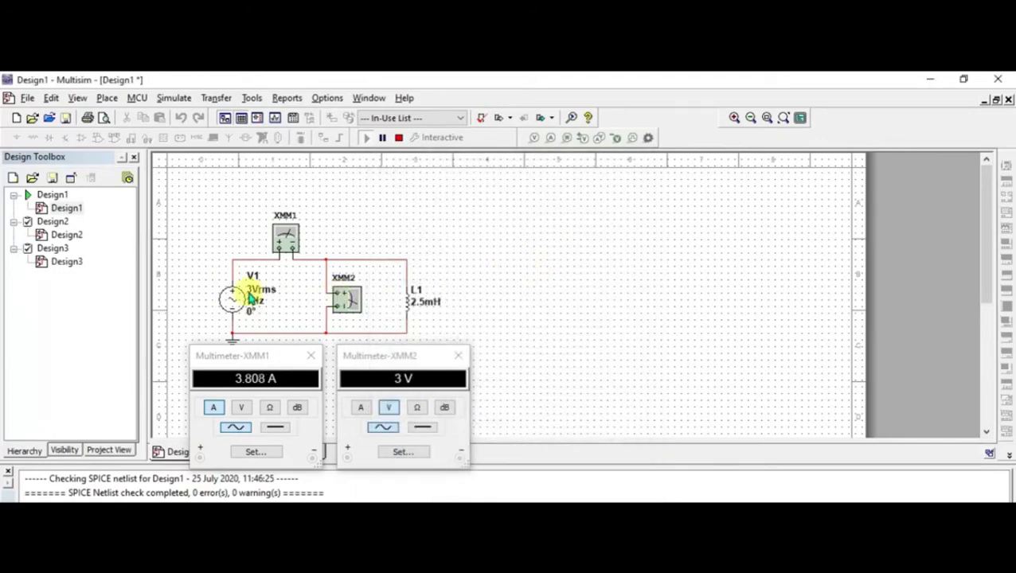
Set V1's frequency to 100 Hz in the inductor circuit, then restart the simulation for new multimeter readings and stop it.
double_click(254, 312)
double_click(548, 258)
type("100")
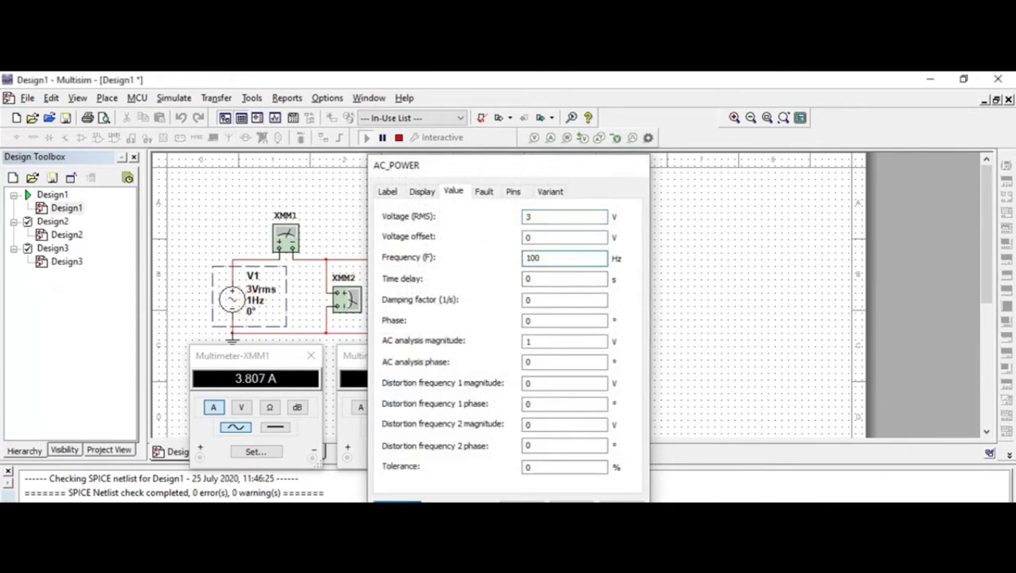
key("Return")
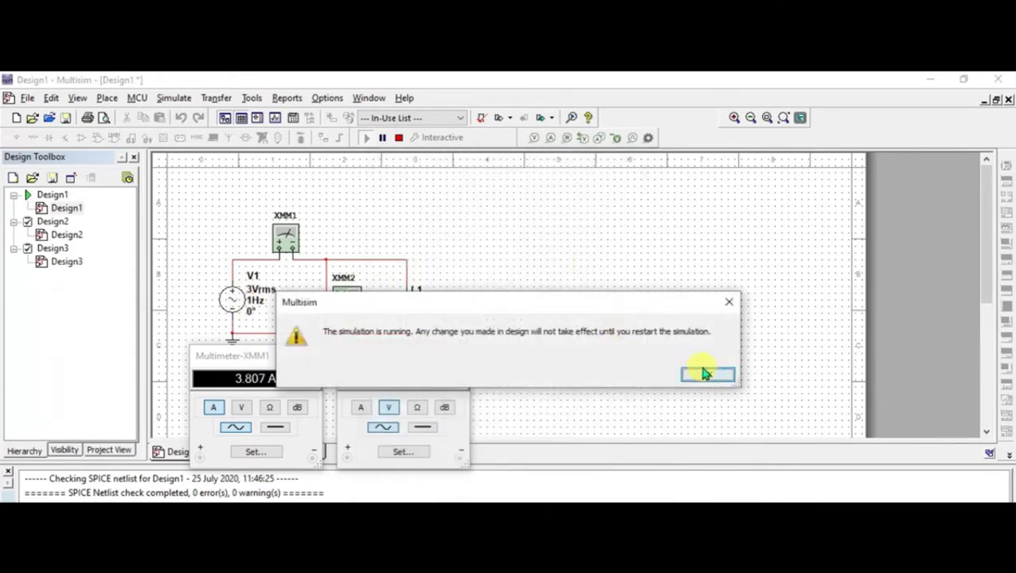
left_click(705, 375)
left_click(398, 138)
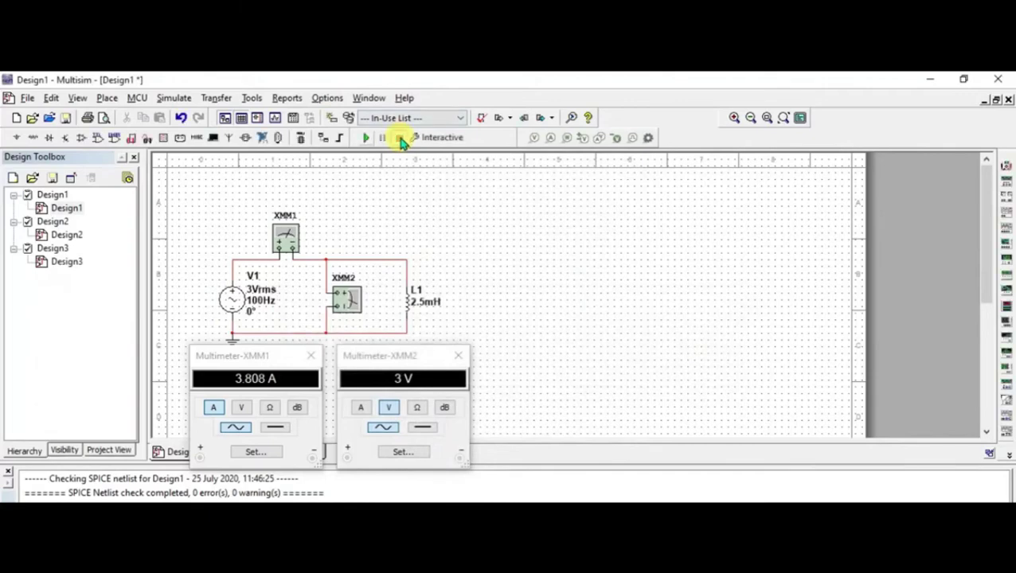
left_click(368, 138)
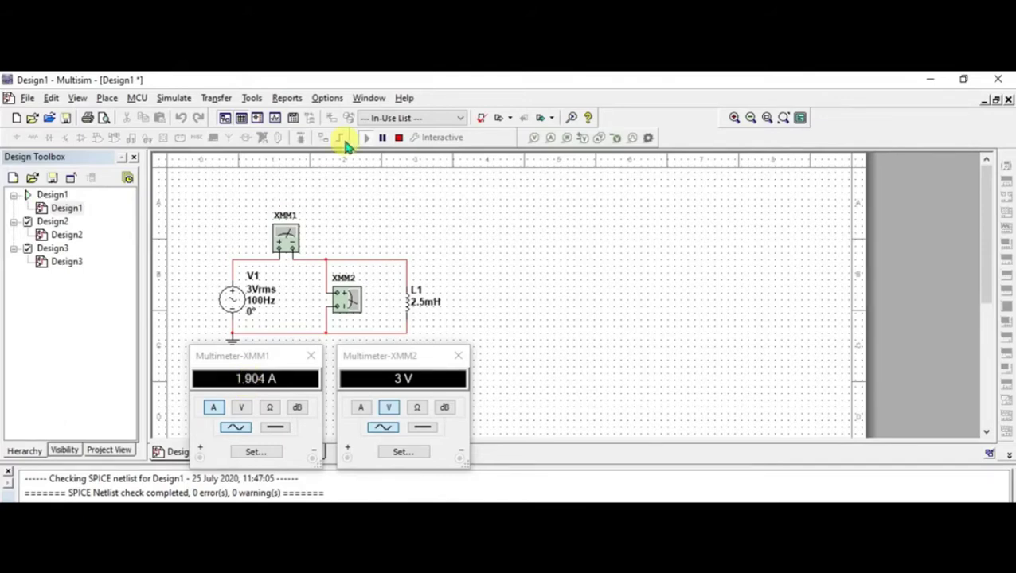
left_click(398, 140)
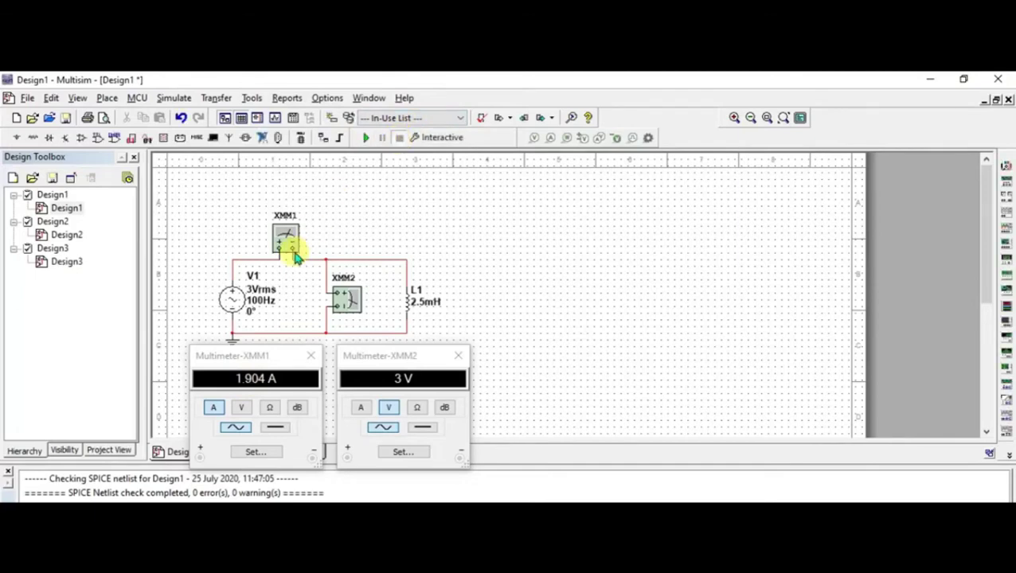
Set V1's frequency to 1000 Hz and run the inductor circuit's simulation for new multimeter readings, stopping it when done.
double_click(260, 295)
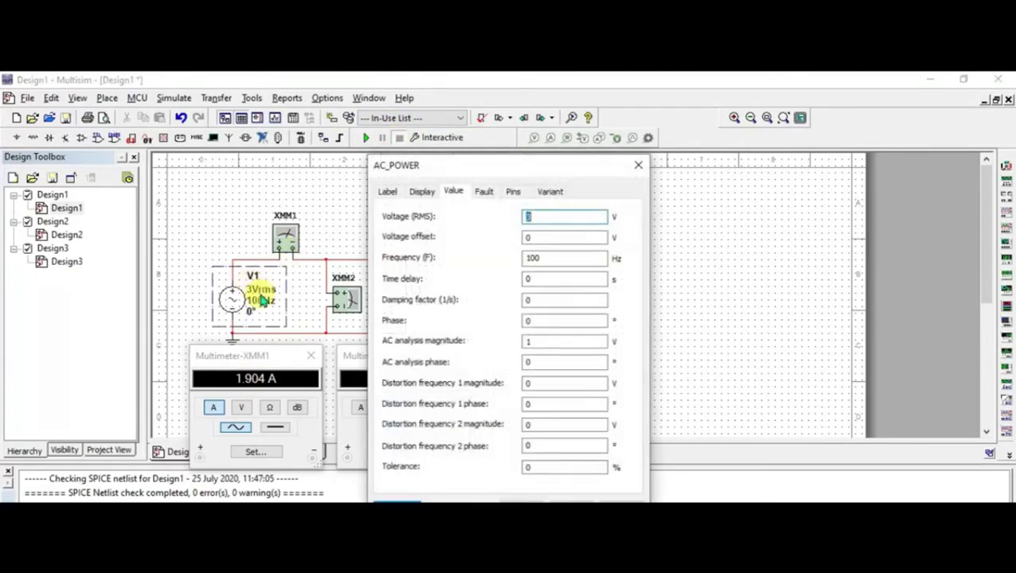
left_click(564, 255)
type("0")
key("Return")
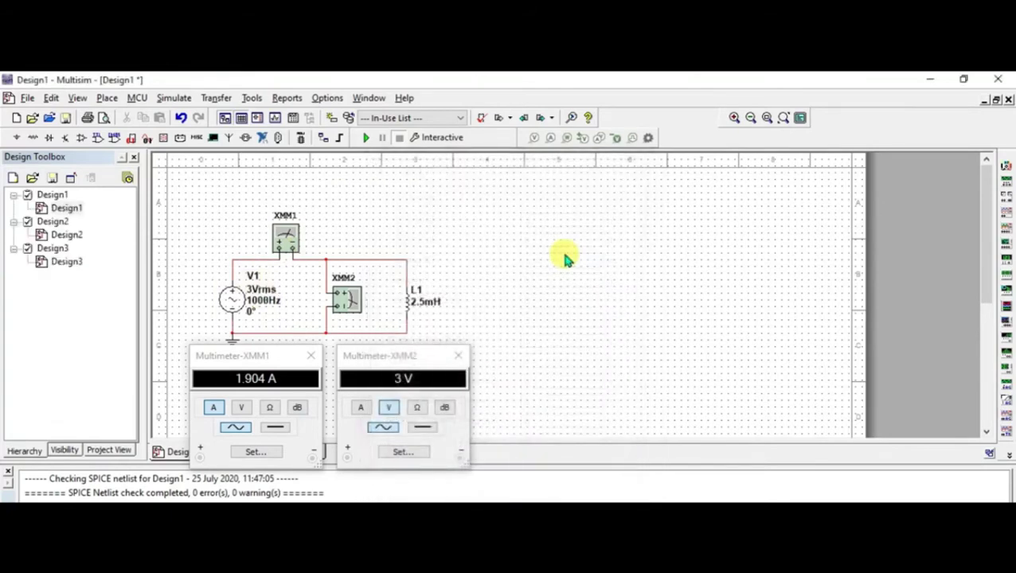
left_click(367, 139)
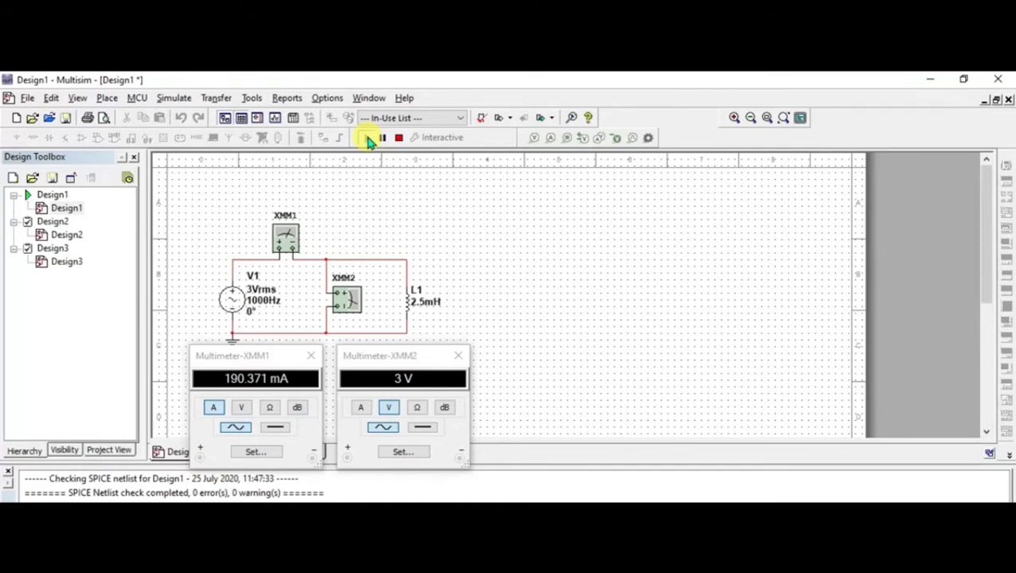
left_click(398, 138)
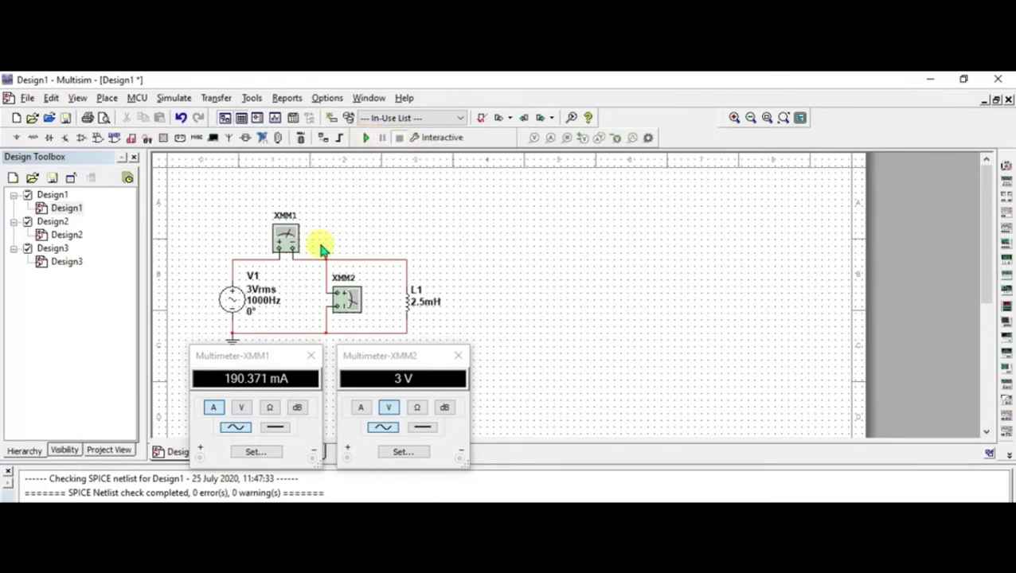
Set V1's frequency to 2000 Hz and run the inductor circuit's simulation for new multimeter readings, stopping it when done.
double_click(247, 296)
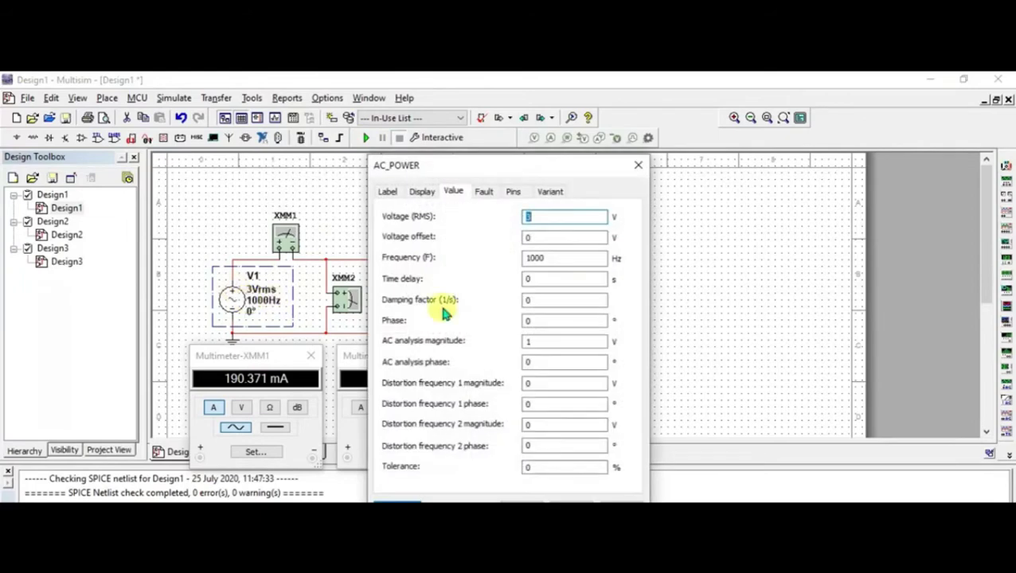
left_click(529, 257)
key("BackSpace")
type("2")
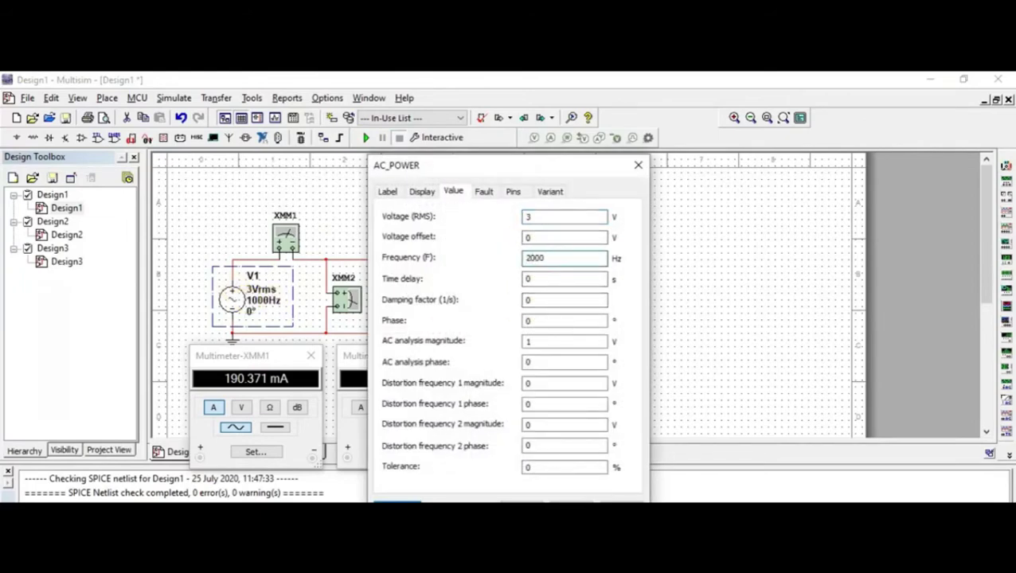
key("Return")
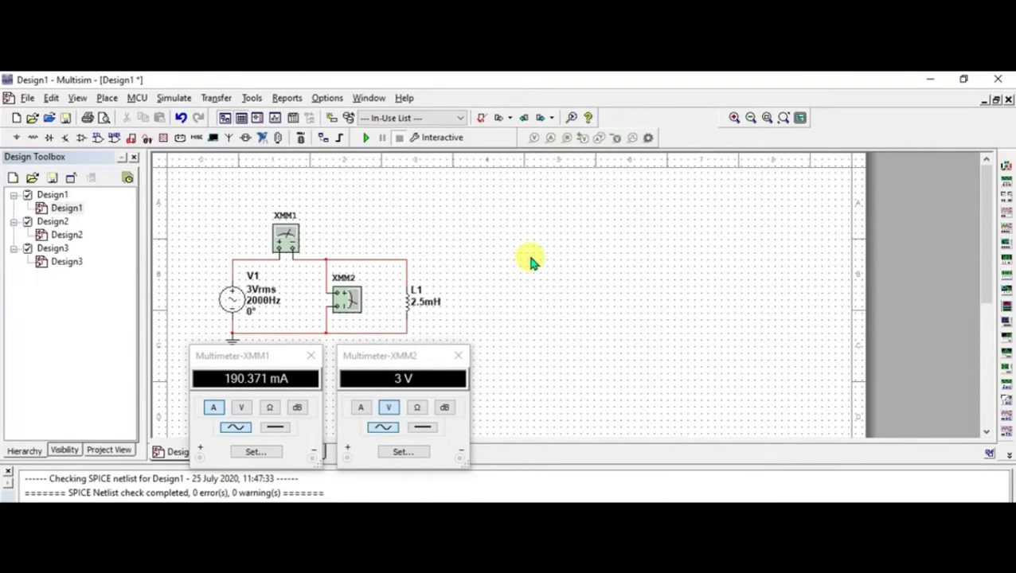
left_click(367, 140)
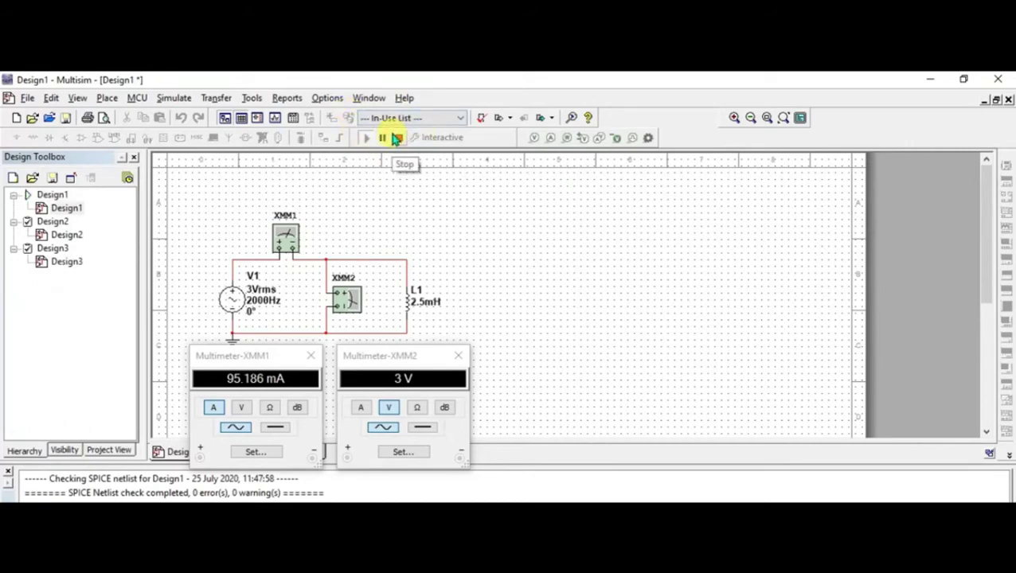
left_click(396, 139)
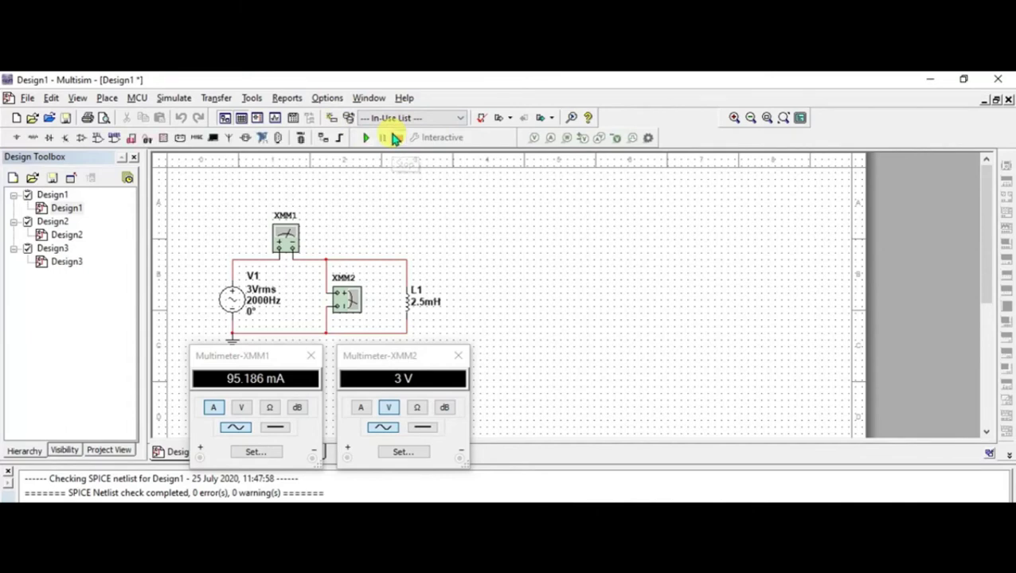
Set V1's frequency to 4000 Hz in the inductor circuit and run the simulation for new multimeter readings.
left_click(251, 310)
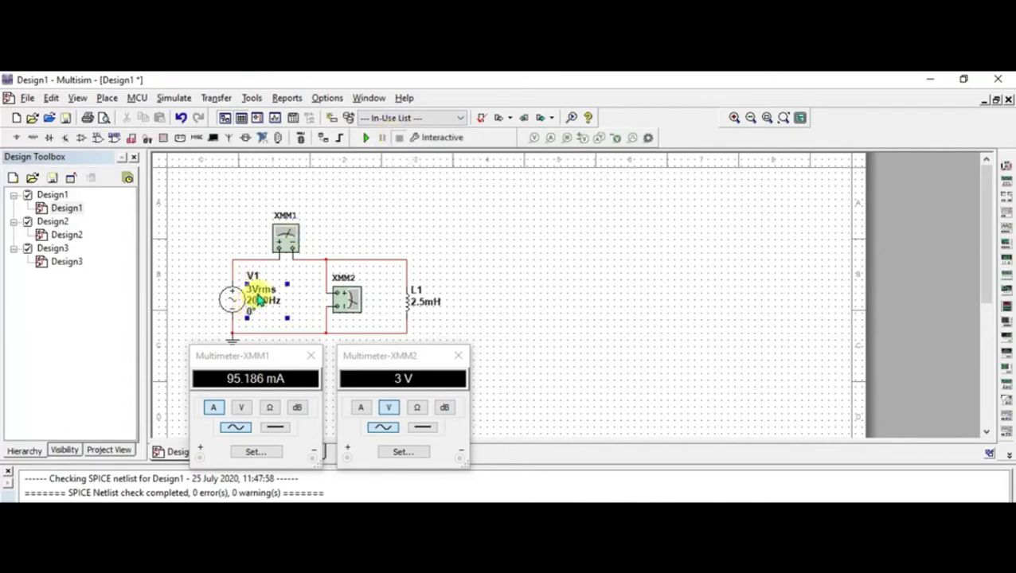
double_click(250, 300)
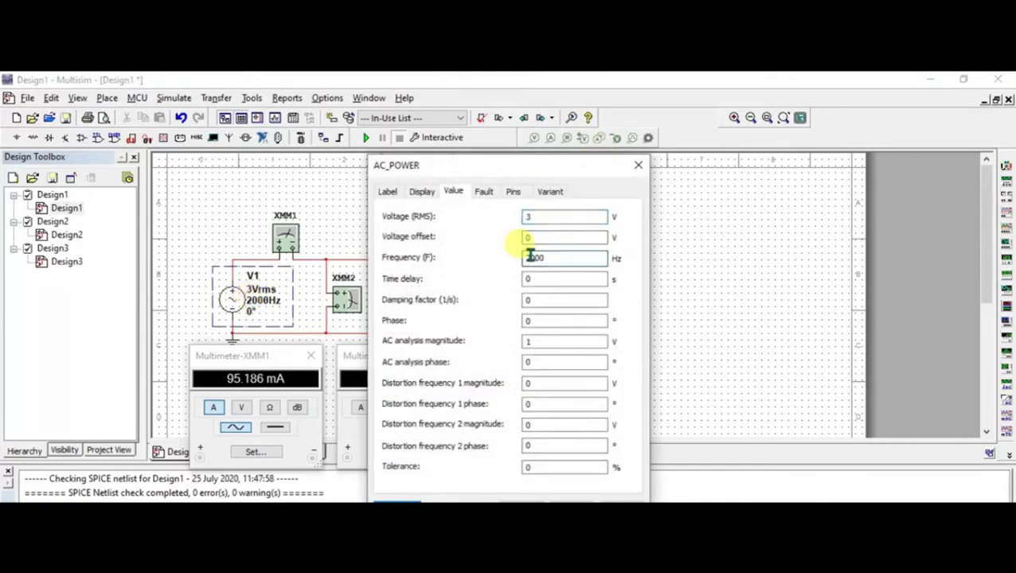
key("BackSpace")
key("BackSpace")
type("4")
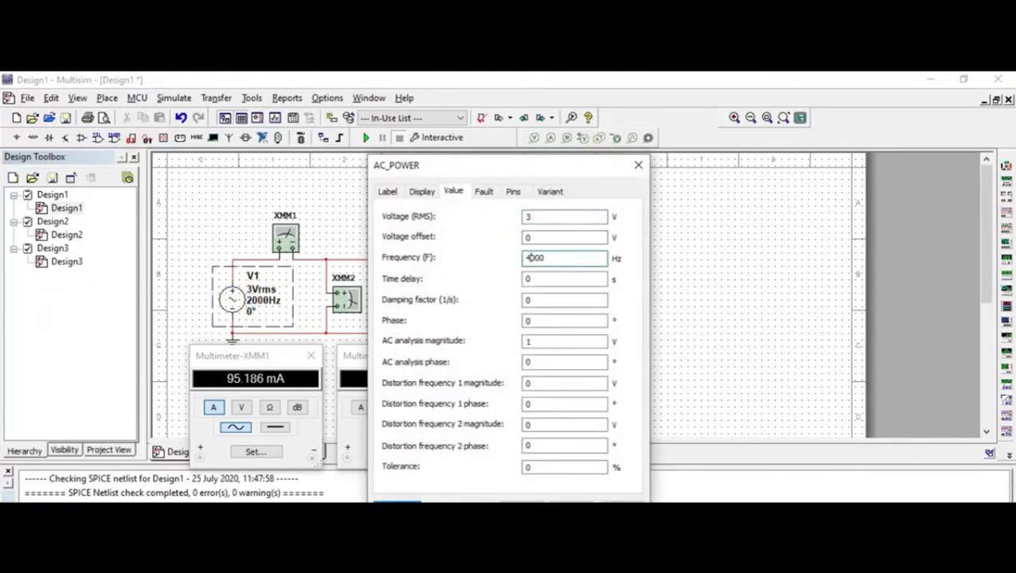
key("Return")
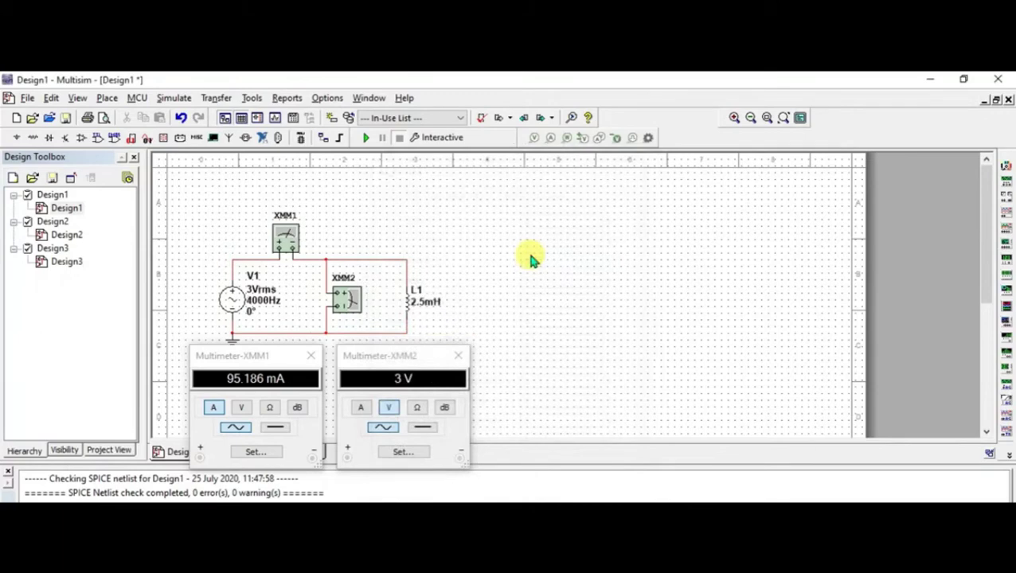
left_click(366, 140)
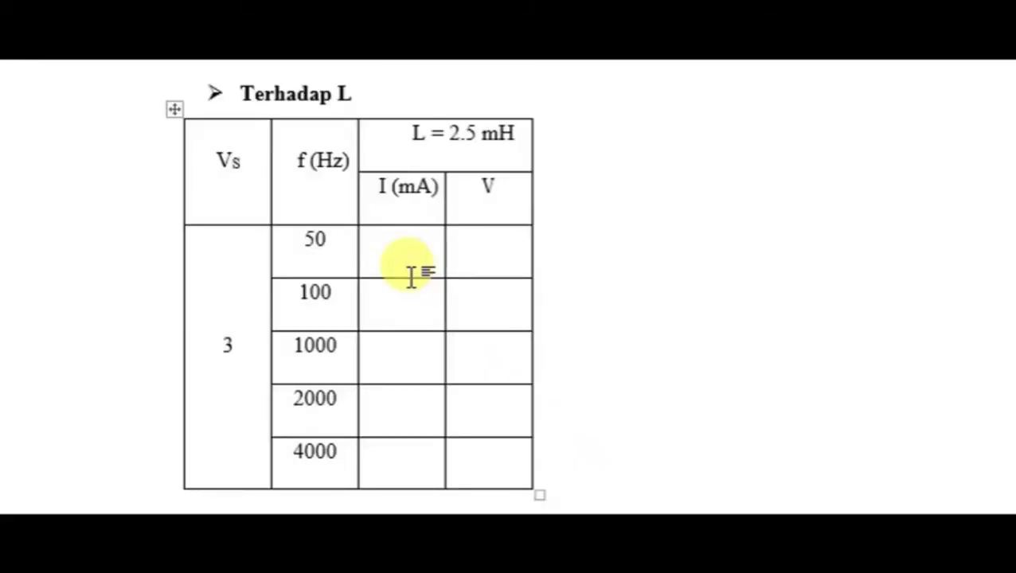
In the document's "Terhadap L" table, enter 3 in the V column for every frequency from 50 to 4000 Hz.
key("Tab")
type("3")
key("Down")
type("3")
key("Down")
type("3")
key("Down")
type("33")
key("BackSpace")
key("Down")
type("3")
key("Left")
key("Left")
key("Up")
key("Up")
key("Up")
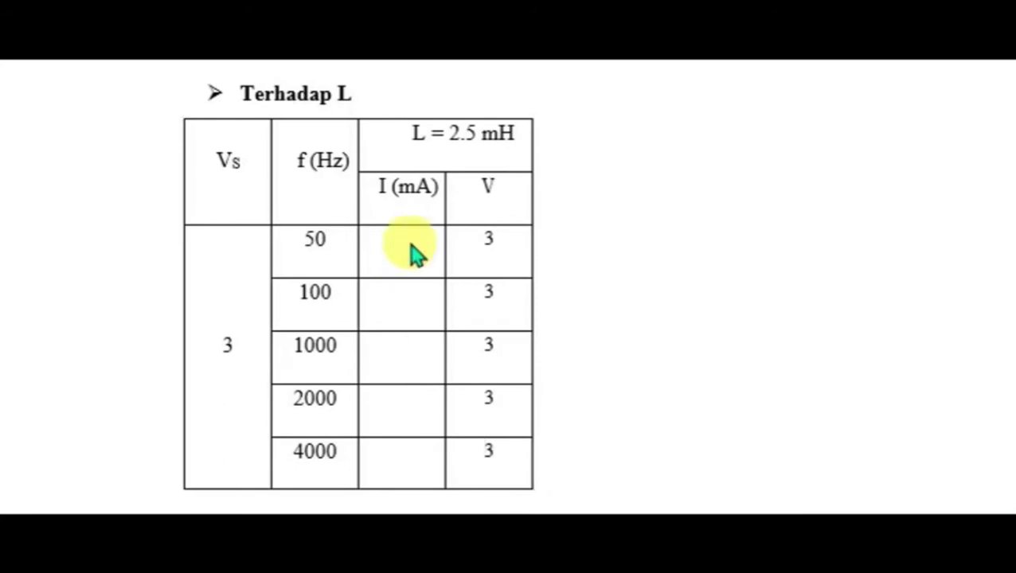
left_click(415, 253)
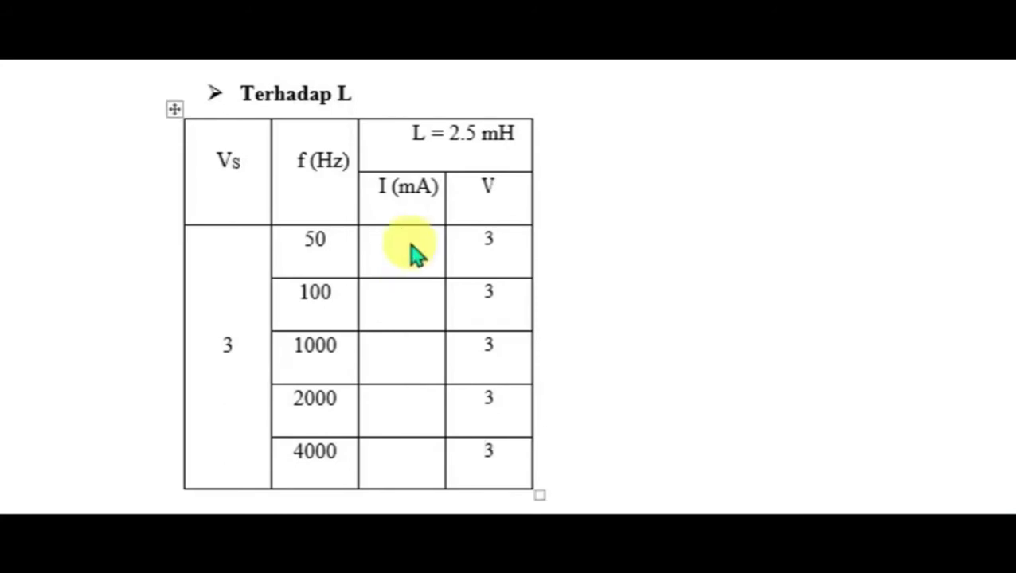
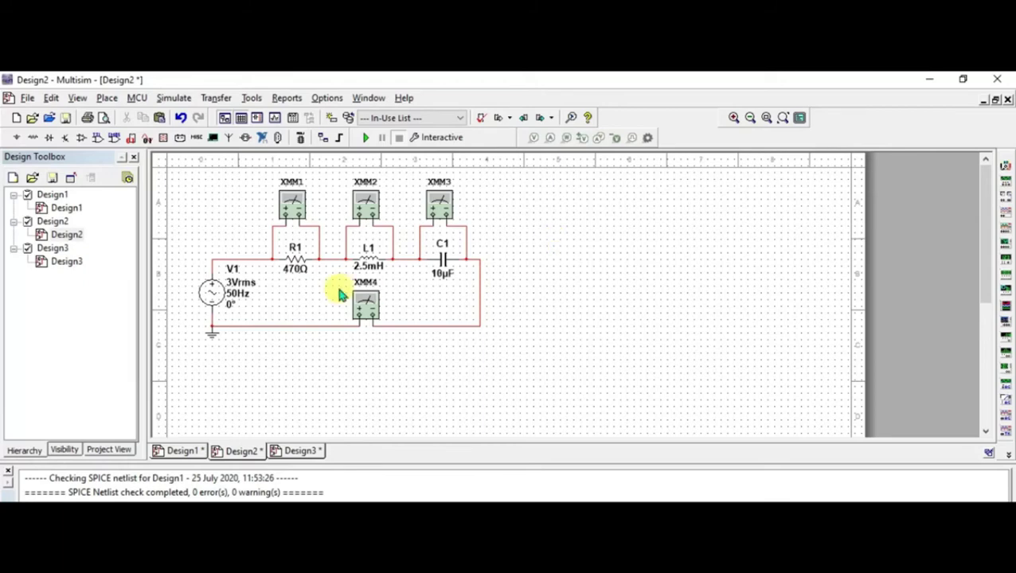
In Multisim's Design2, set the frequency of source V1 in the series RLC circuit to 75 Hz.
double_click(224, 296)
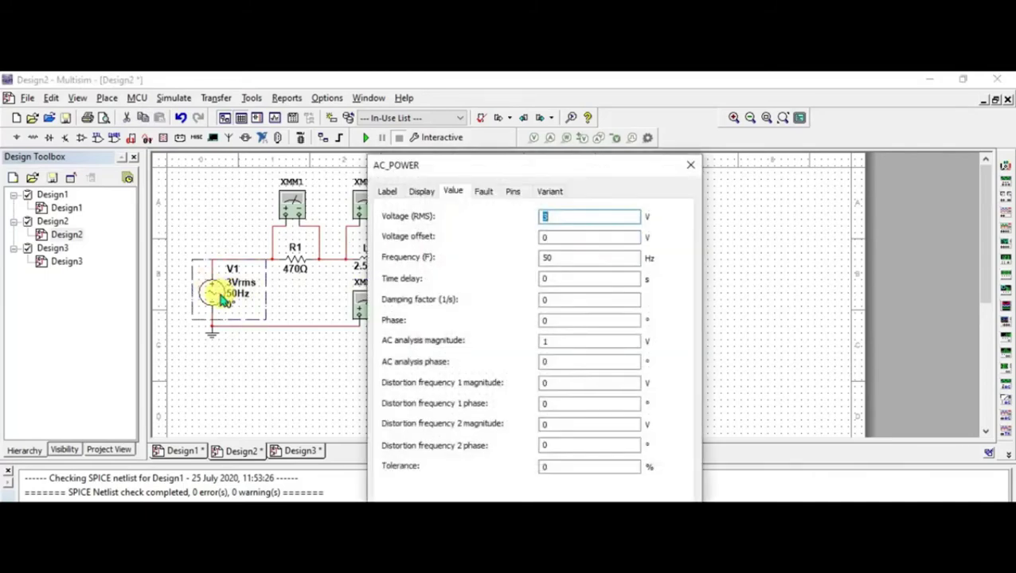
left_click(552, 257)
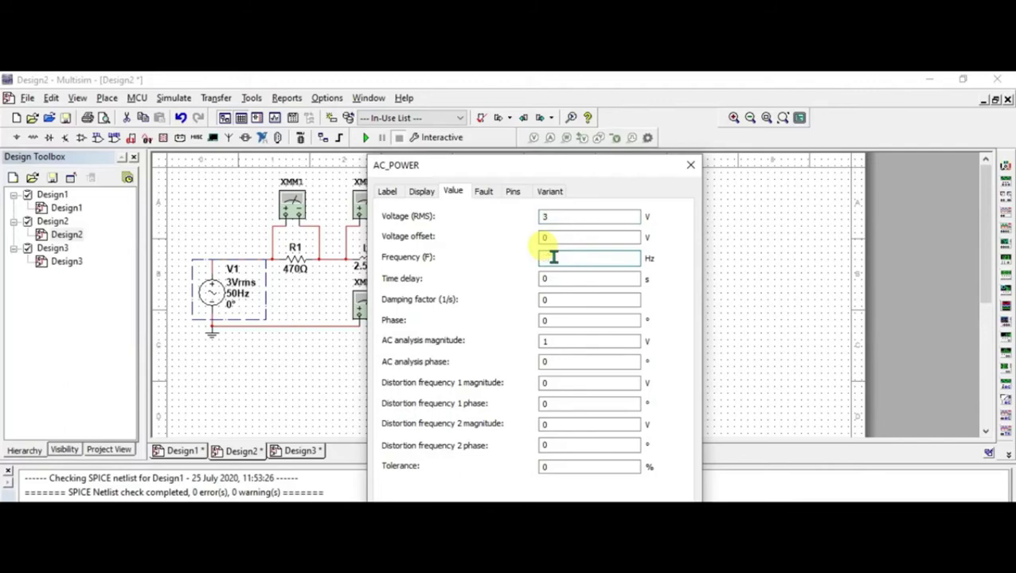
type("75")
key("Return")
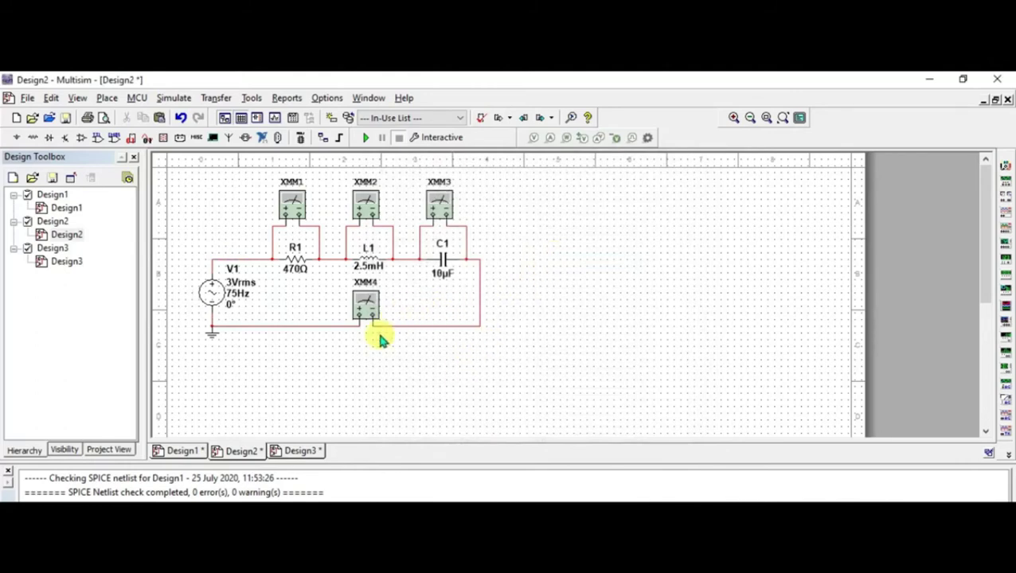
Run the Design2 simulation with the readings of multimeters XMM4, XMM1, XMM2 and XMM3 displayed, and stop it when done.
left_click(366, 140)
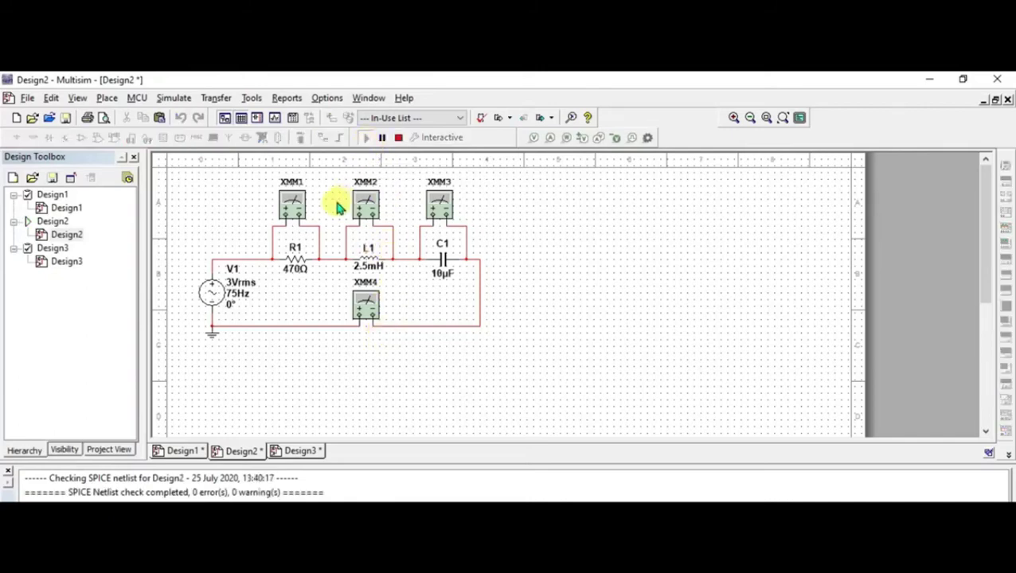
double_click(372, 312)
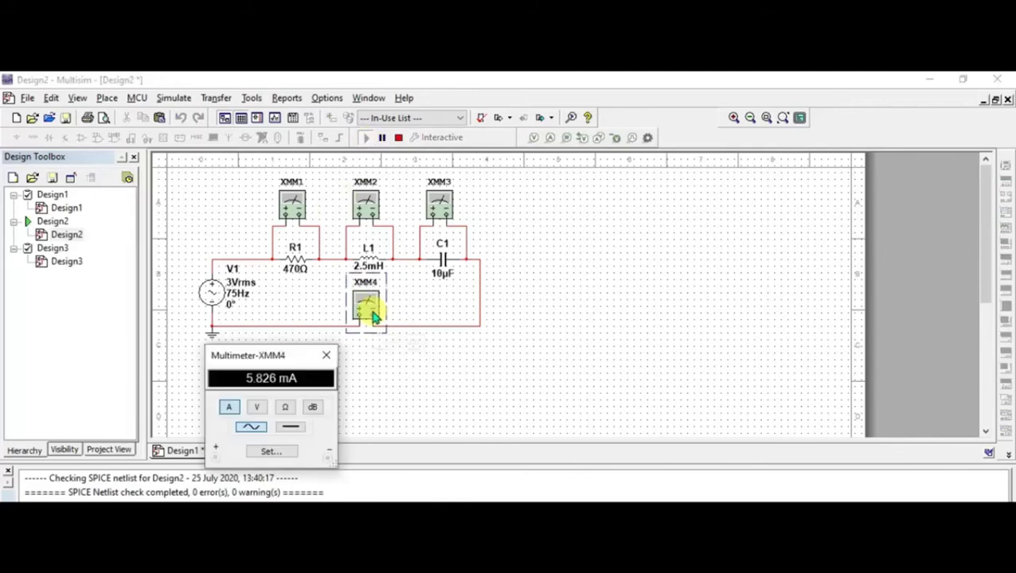
double_click(290, 207)
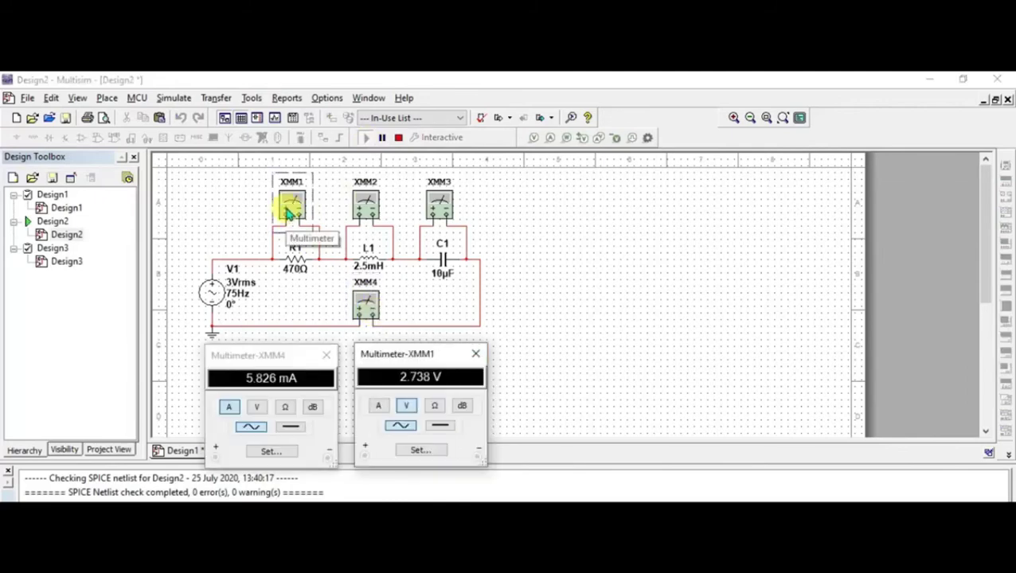
double_click(369, 201)
left_click(440, 206)
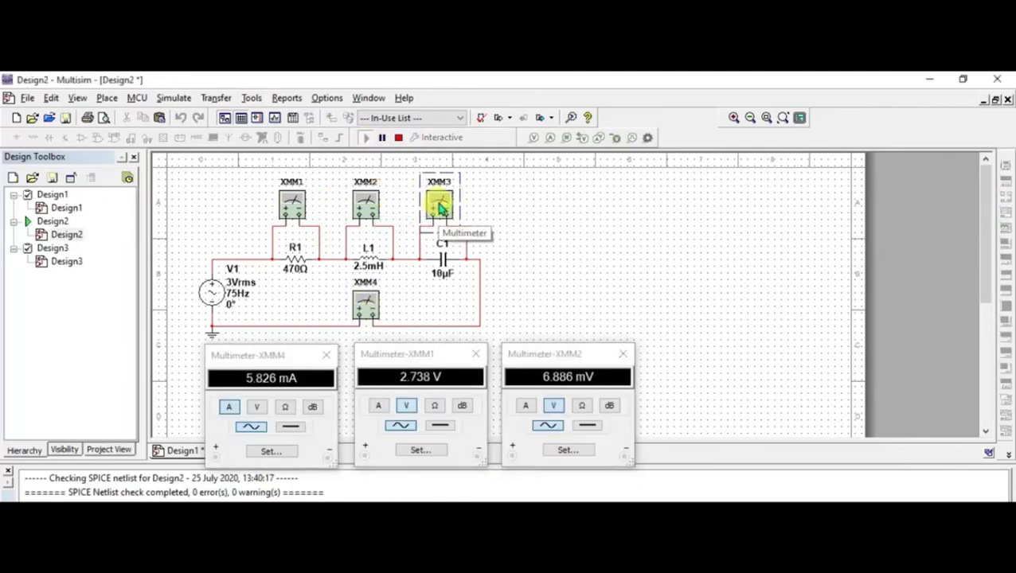
double_click(440, 206)
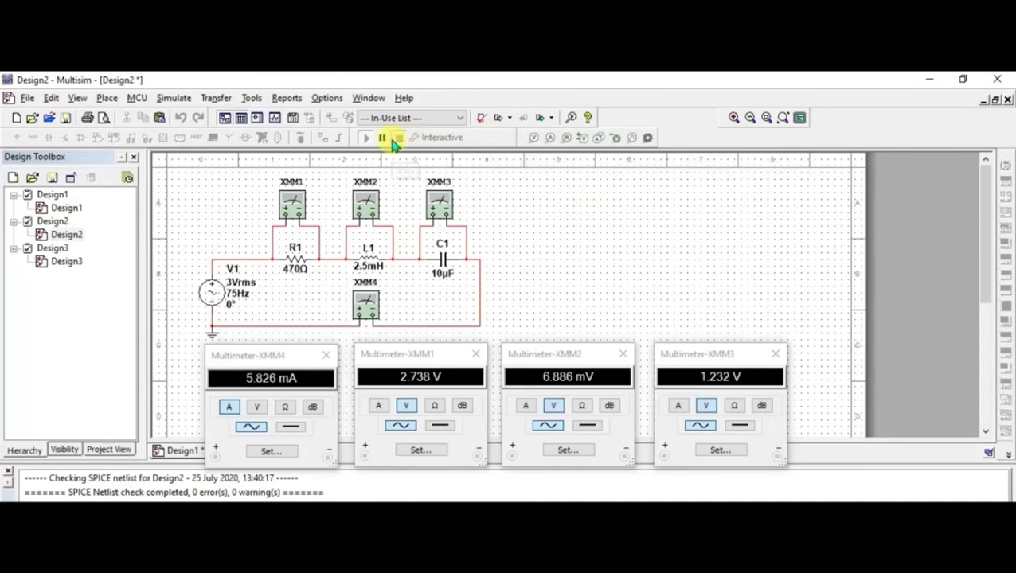
left_click(396, 138)
Set V1's frequency to 150 Hz in Design2 and run the simulation for new multimeter readings, stopping it when done.
double_click(212, 292)
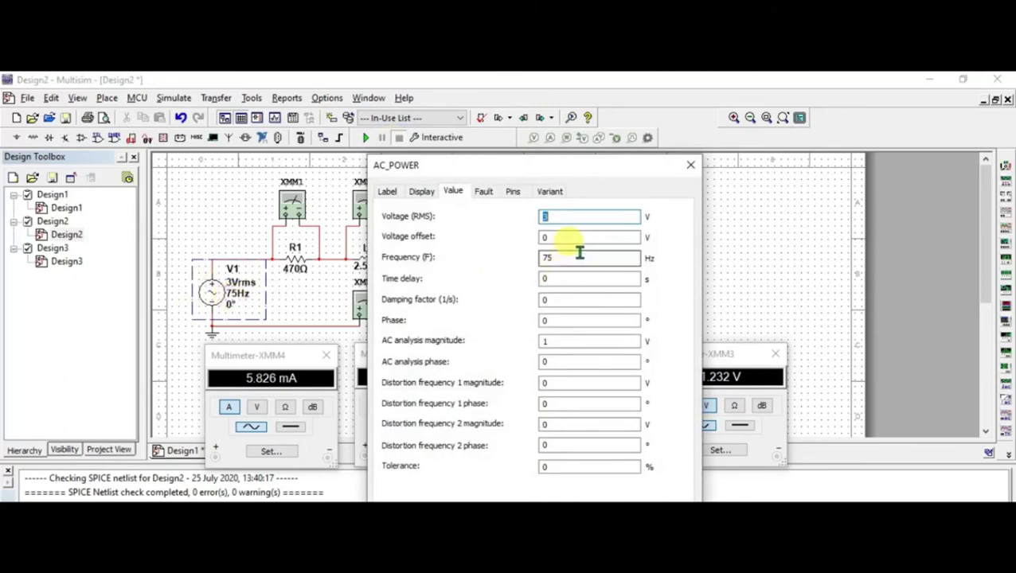
left_click(580, 252)
type("150")
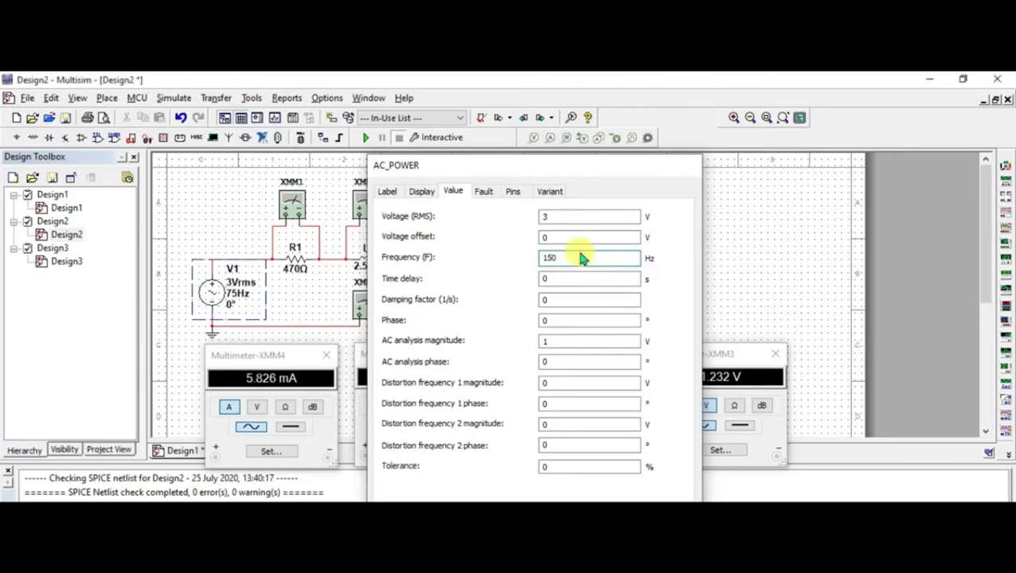
key("Return")
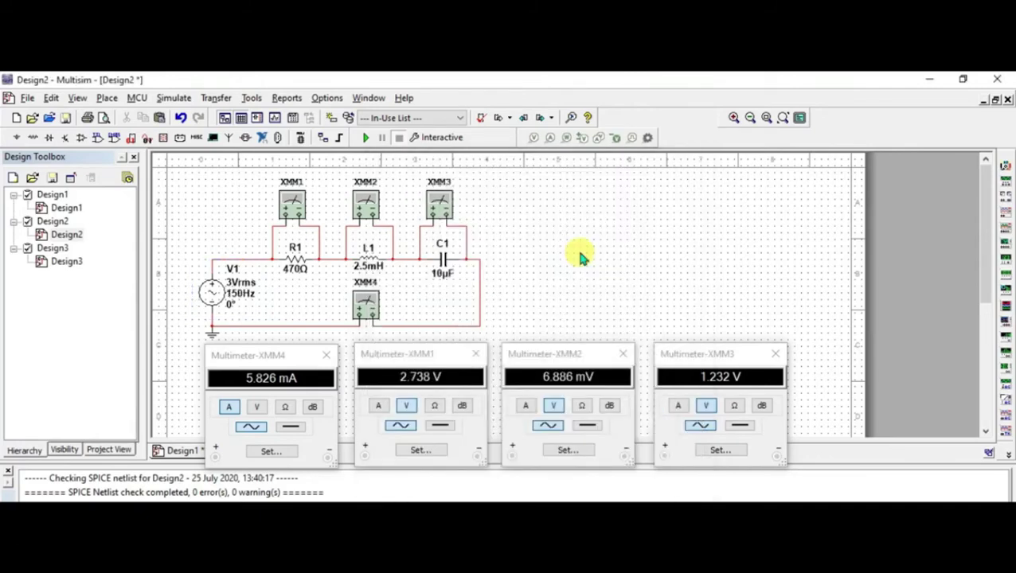
left_click(368, 139)
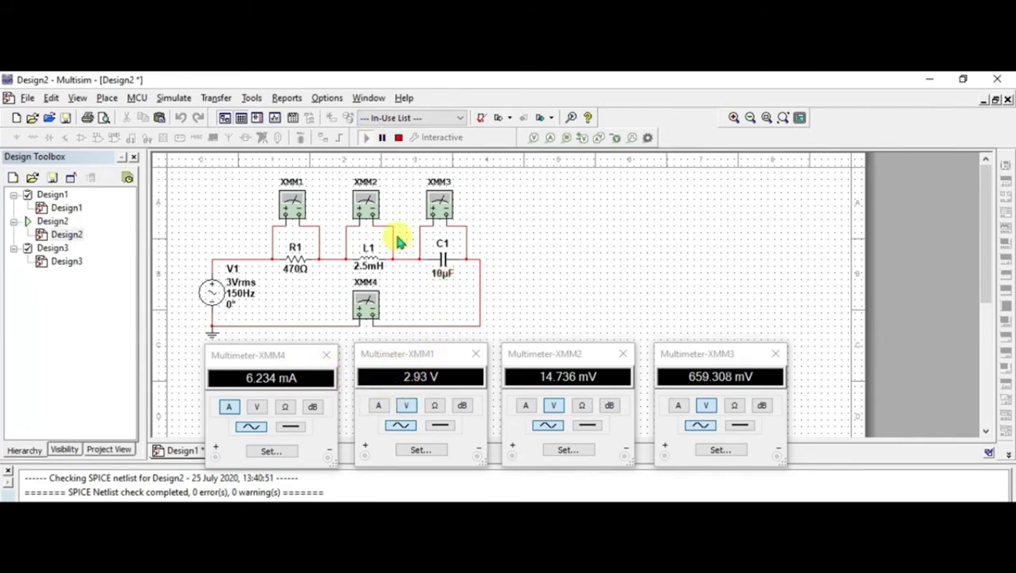
left_click(399, 137)
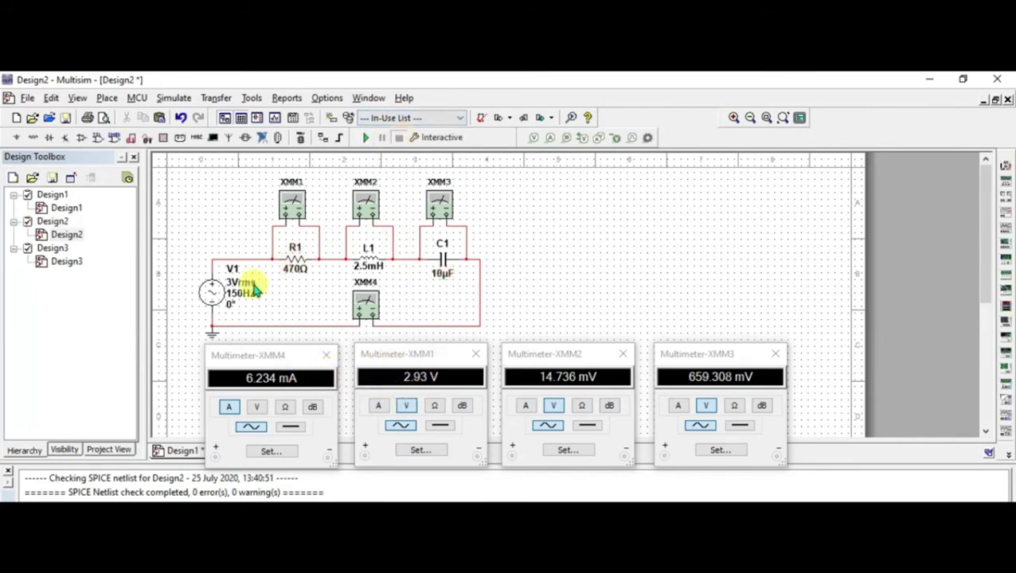
Set source V1's frequency to 225 Hz in Design2 and run the simulation for new multimeter readings, stopping it when done.
left_click(236, 306)
double_click(217, 275)
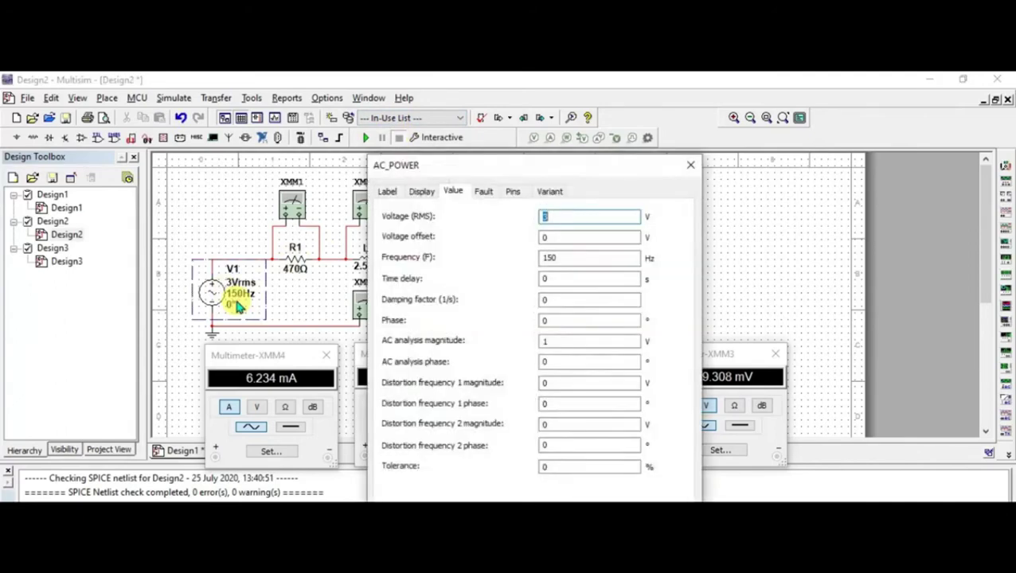
left_click(557, 256)
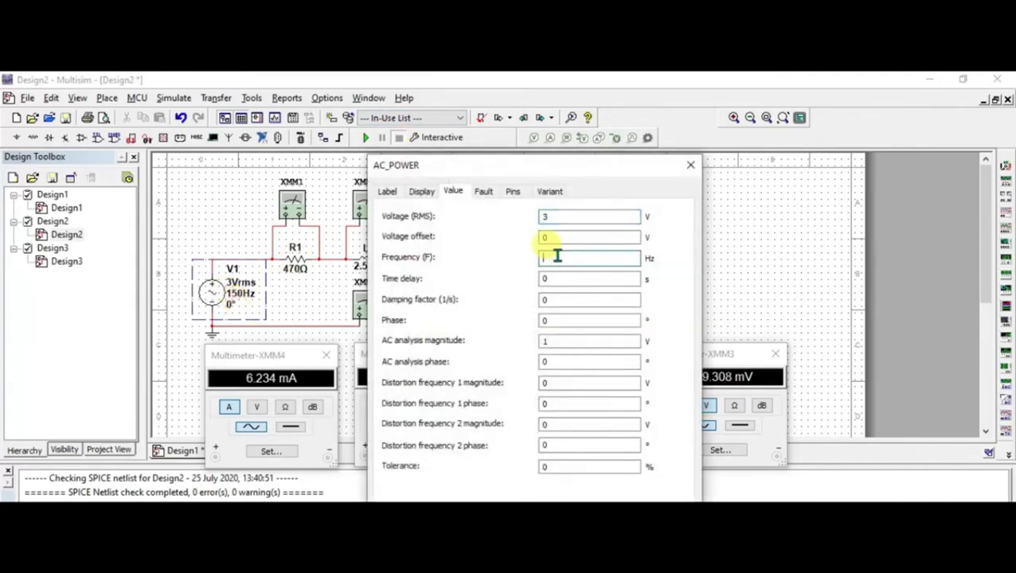
type("225")
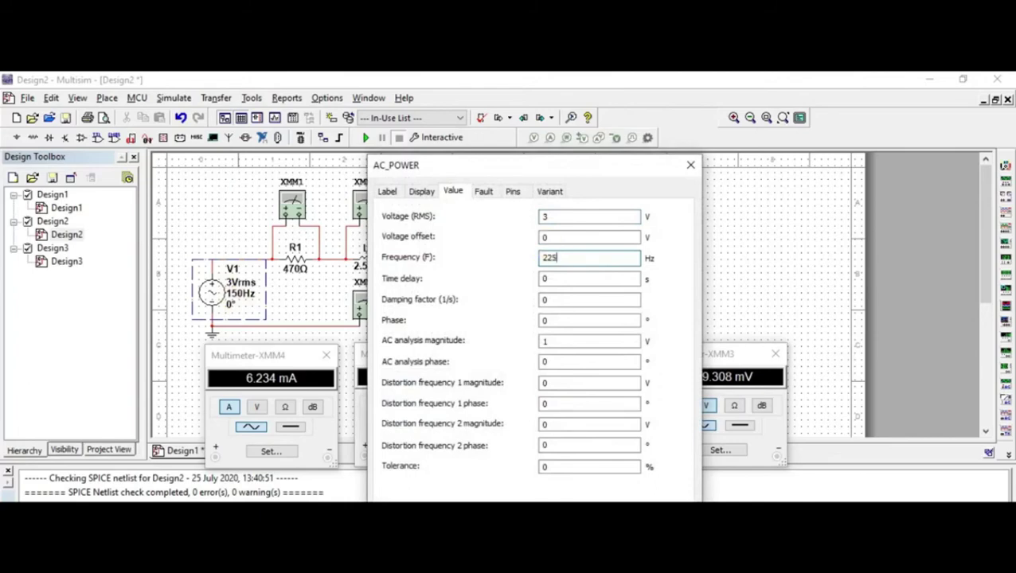
key("Return")
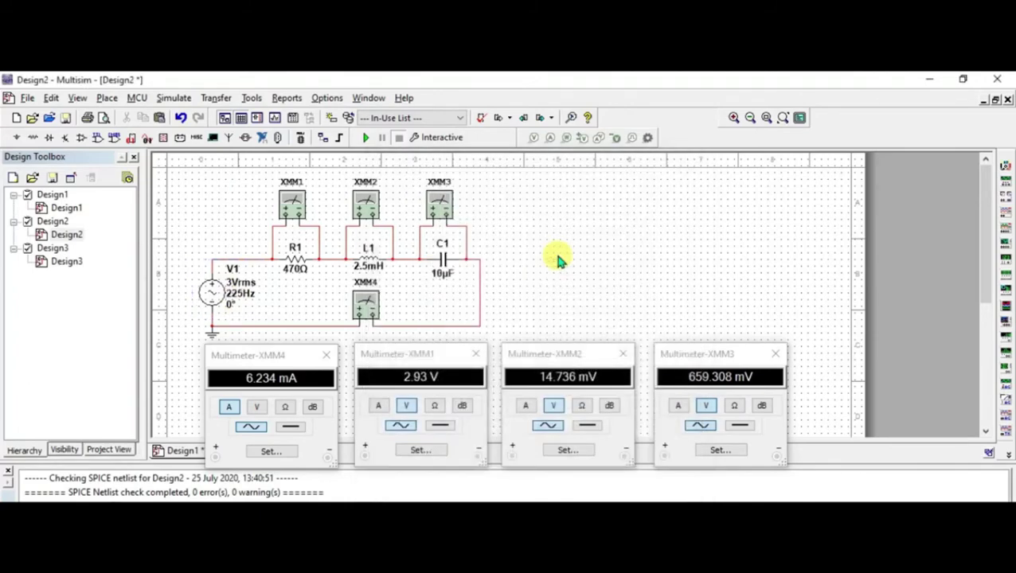
left_click(366, 139)
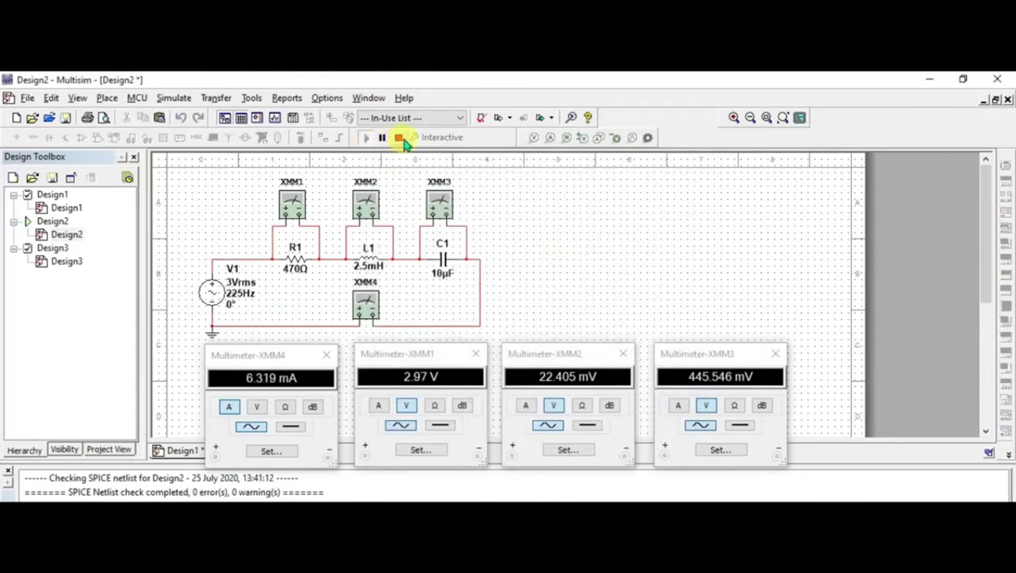
left_click(398, 138)
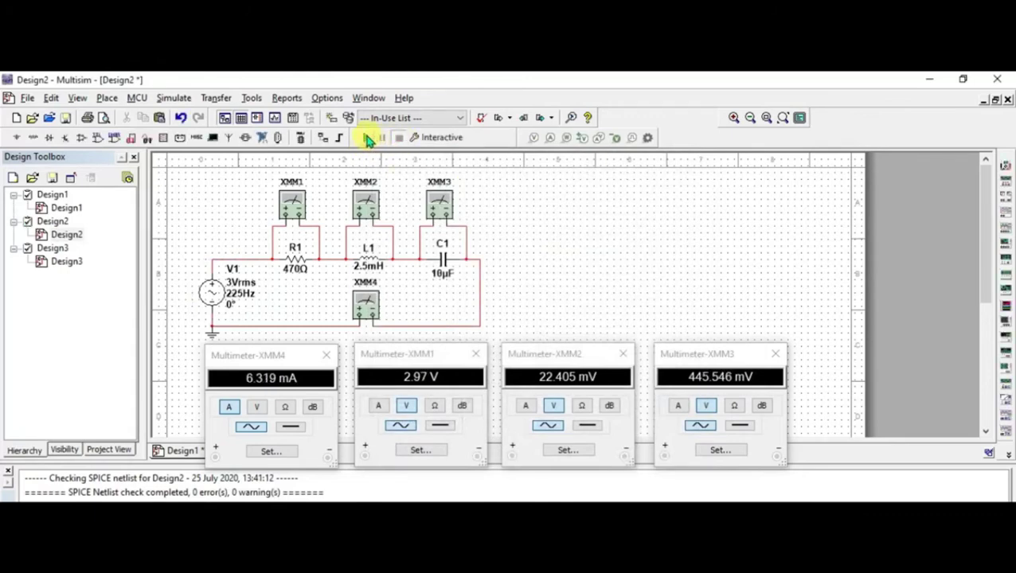
Set V1's frequency to 300 Hz and run the Design2 simulation twice for the multimeter readings, stopping it after each run.
left_click(233, 285)
double_click(233, 285)
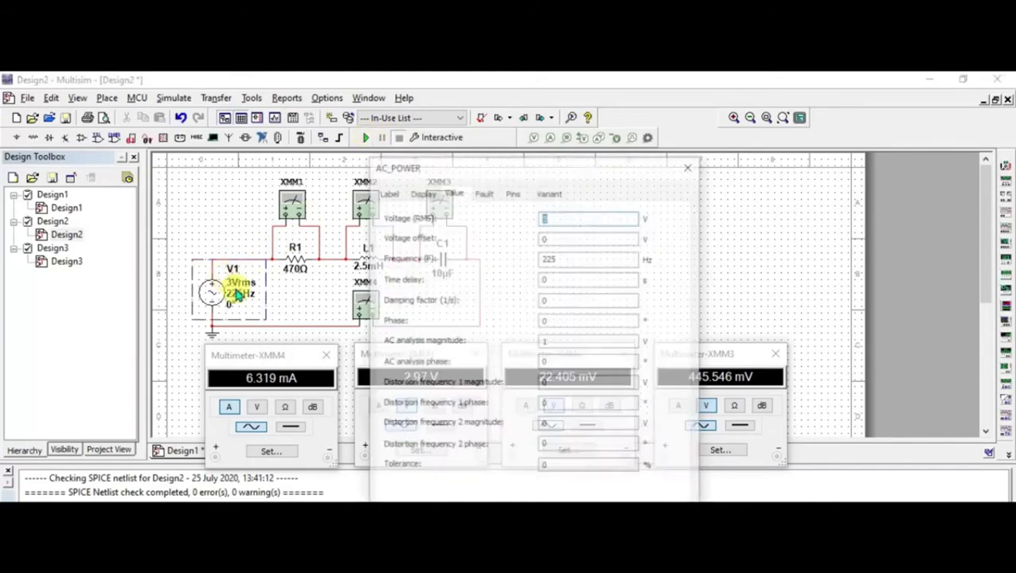
left_click(571, 257)
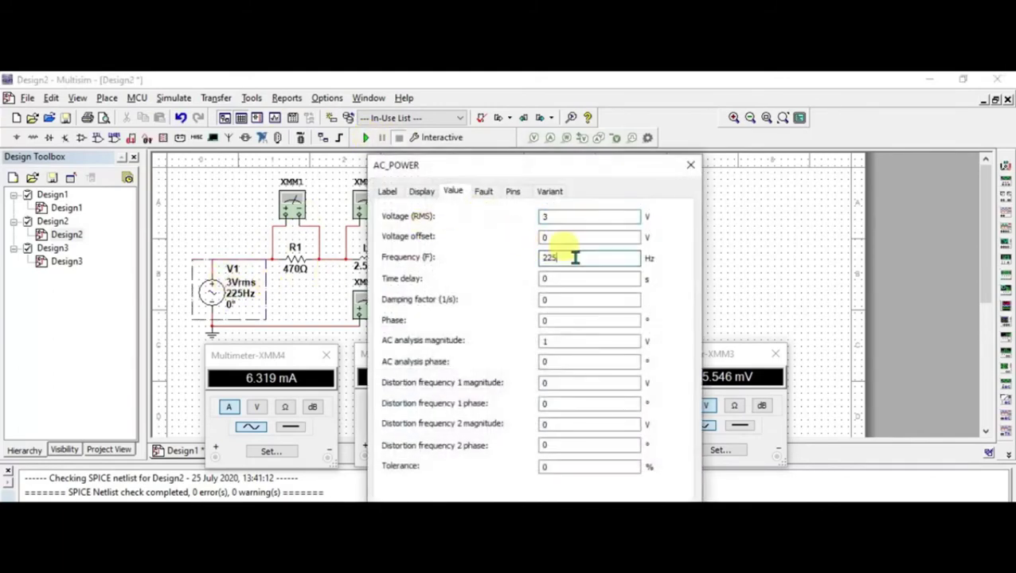
key("BackSpace")
key("BackSpace")
type("30")
key("Return")
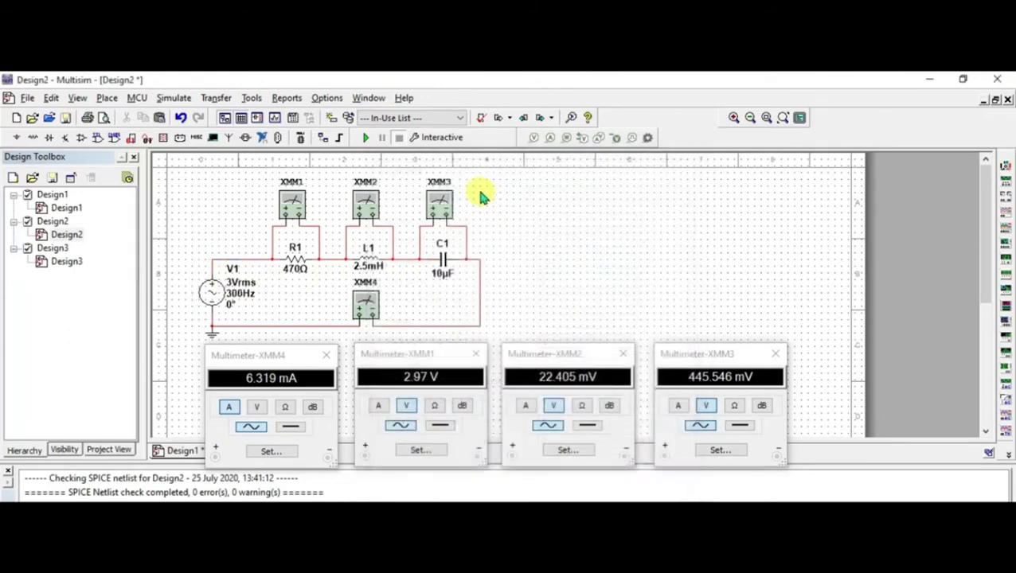
left_click(366, 138)
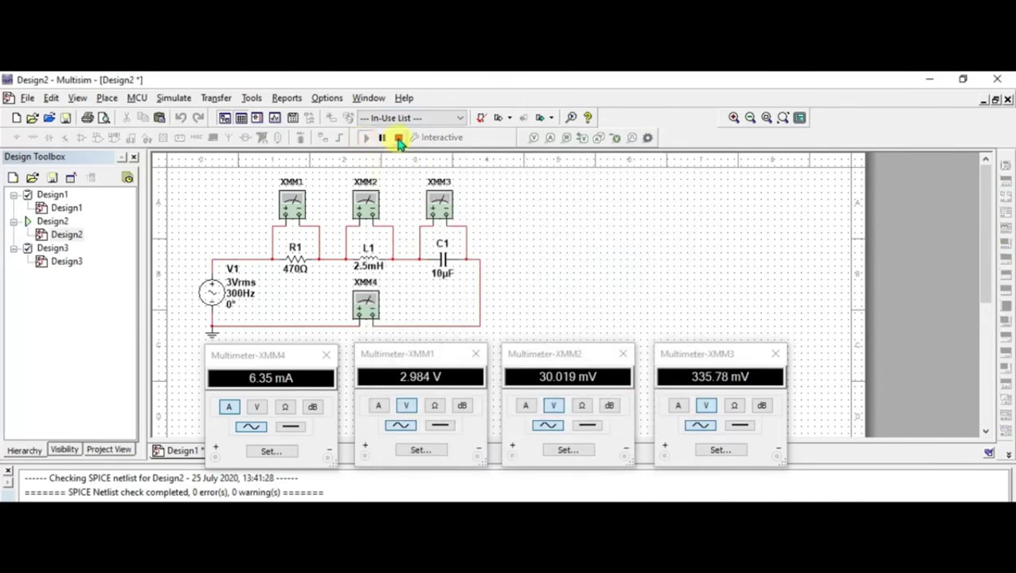
left_click(398, 140)
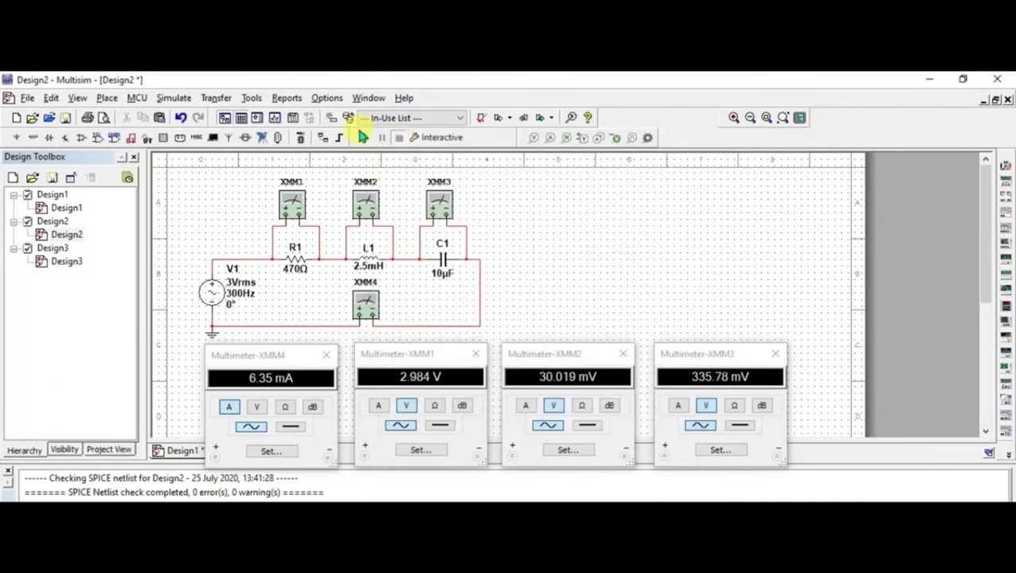
left_click(362, 137)
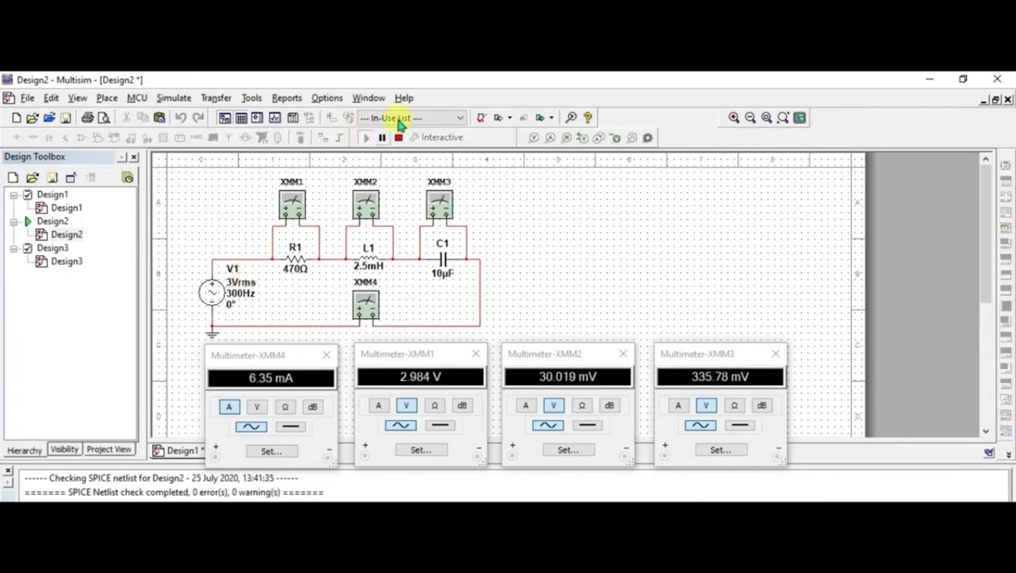
left_click(398, 140)
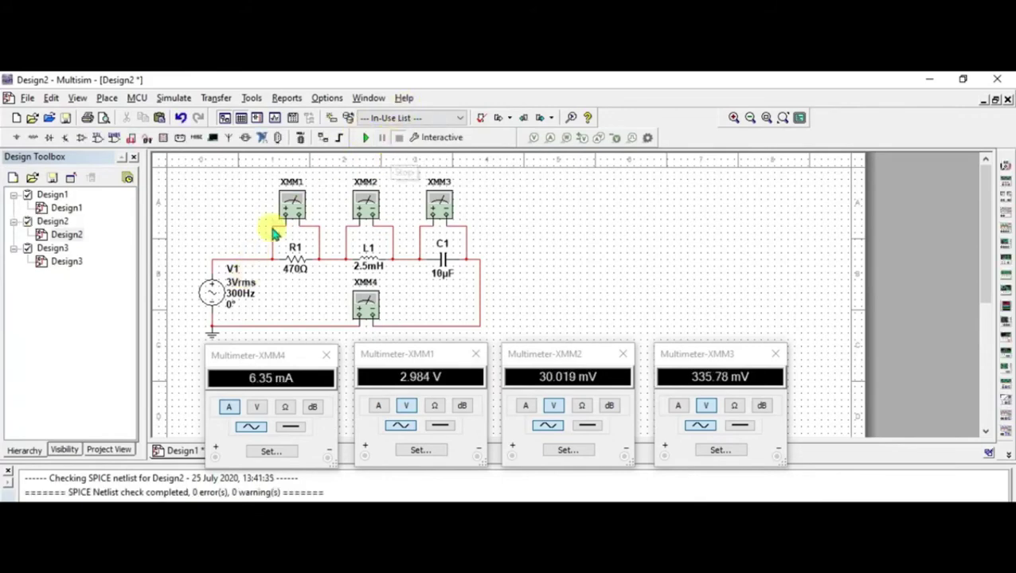
Set V1's frequency to 375 Hz in the series RLC circuit and run the simulation for new readings, stopping it when done.
double_click(240, 294)
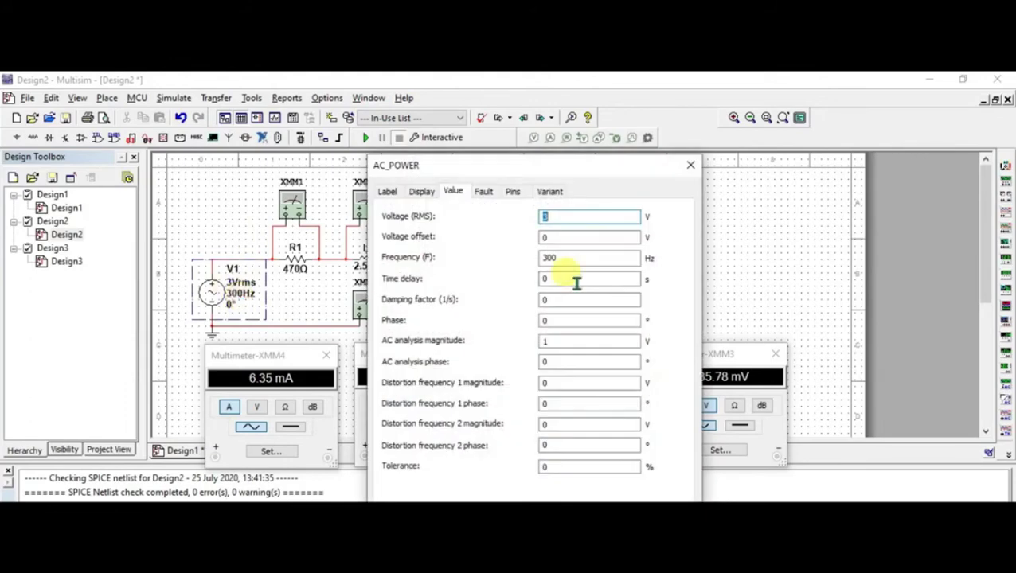
left_click(579, 261)
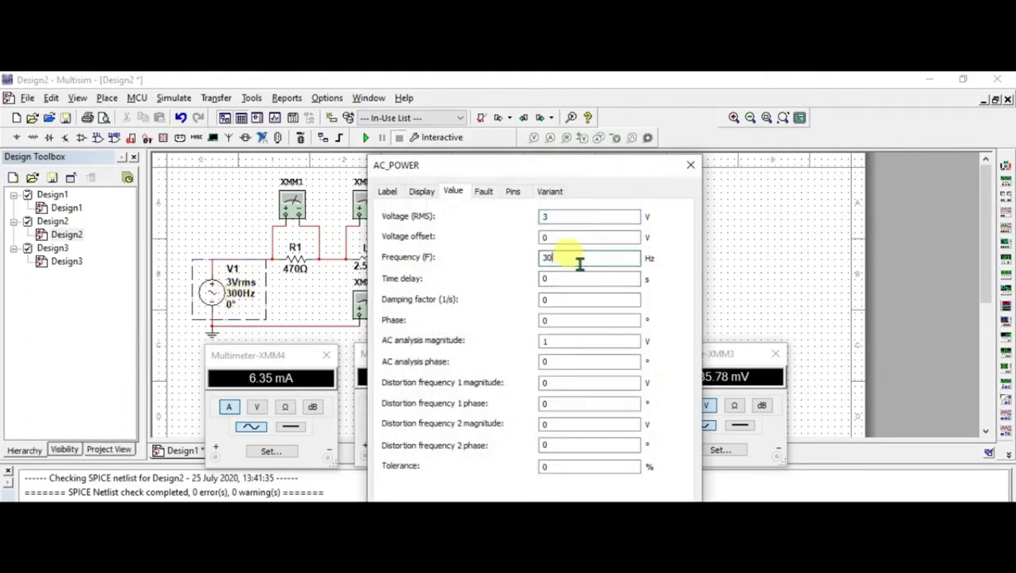
type("75")
key("Return")
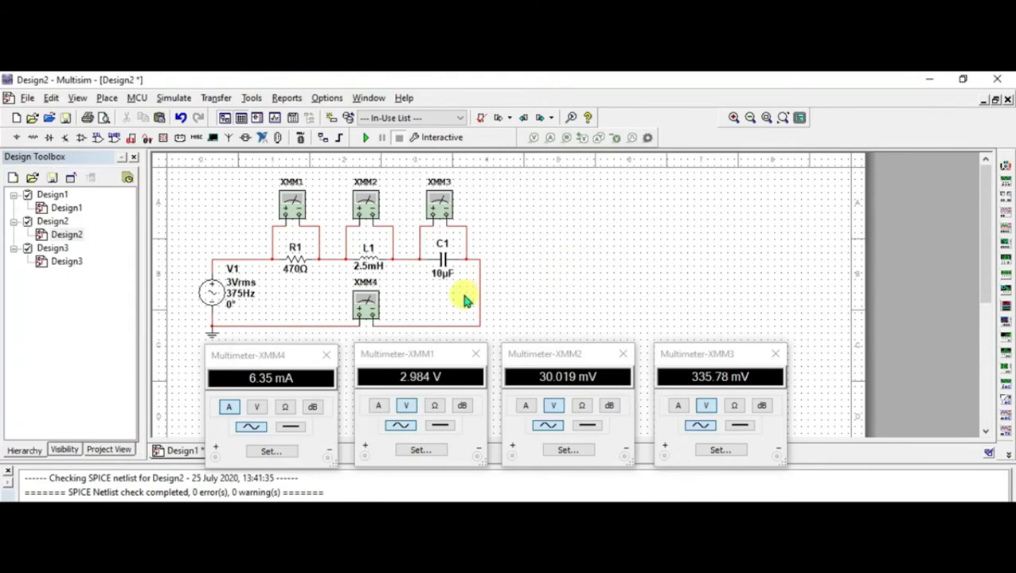
left_click(366, 139)
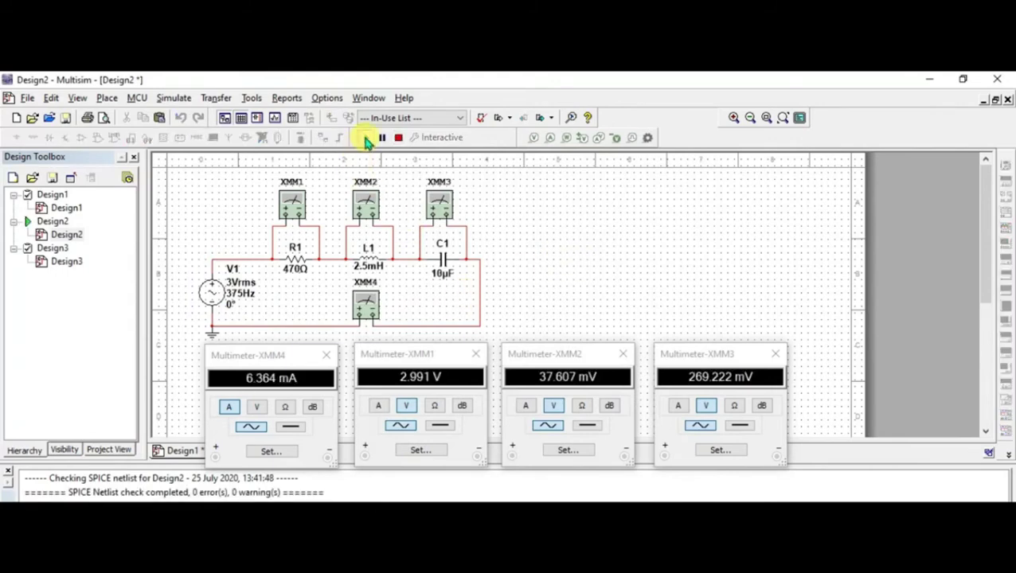
left_click(398, 138)
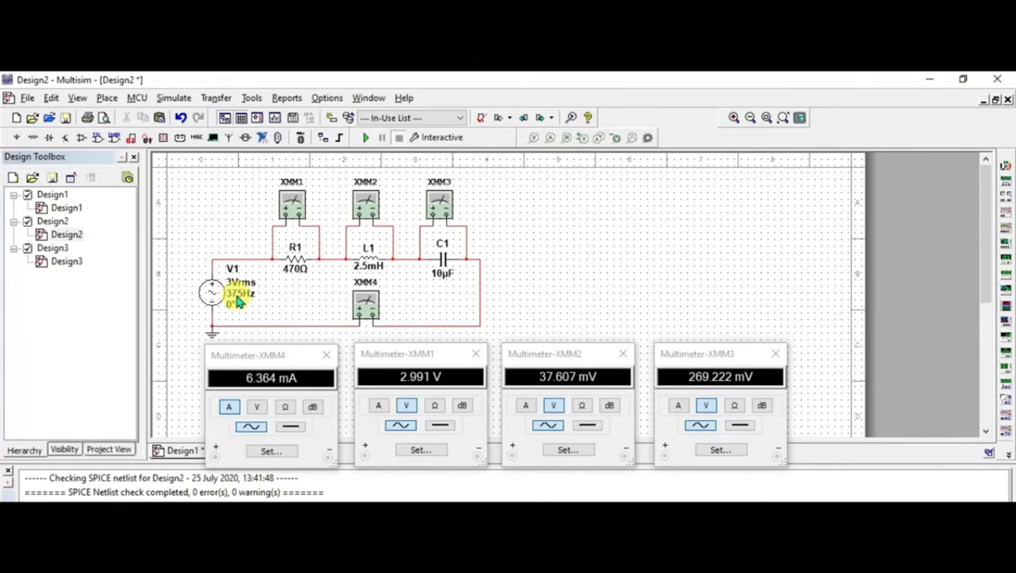
Set V1's frequency to 450 Hz and simulate the series RLC circuit to refresh the four multimeters, stopping the simulation when done.
double_click(237, 301)
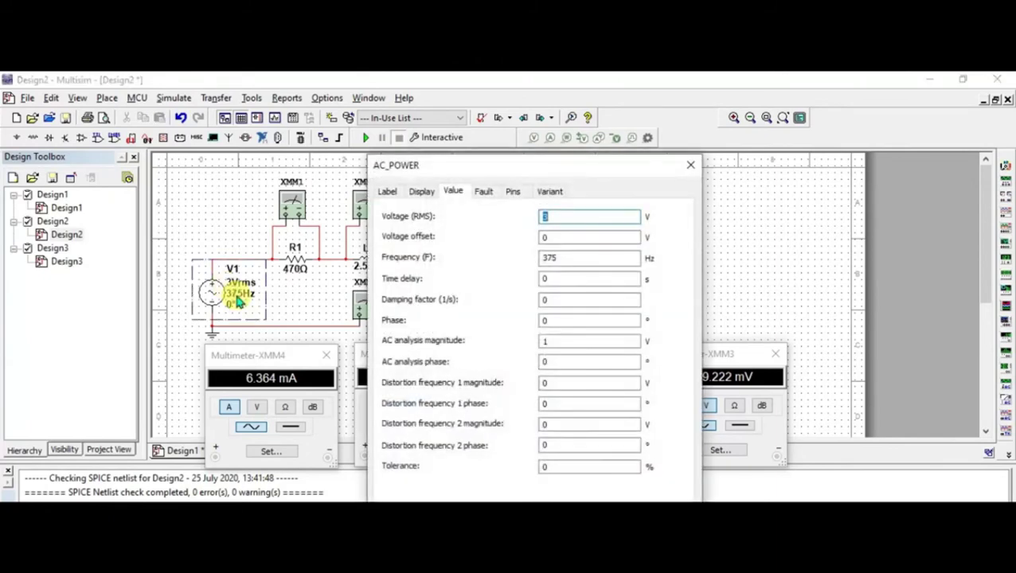
double_click(556, 259)
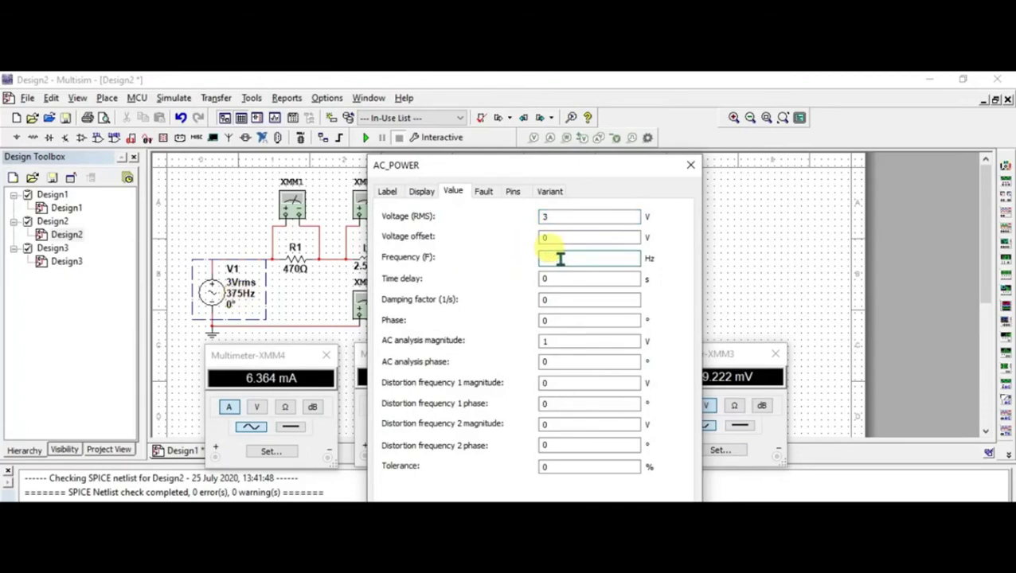
type("450")
key("Return")
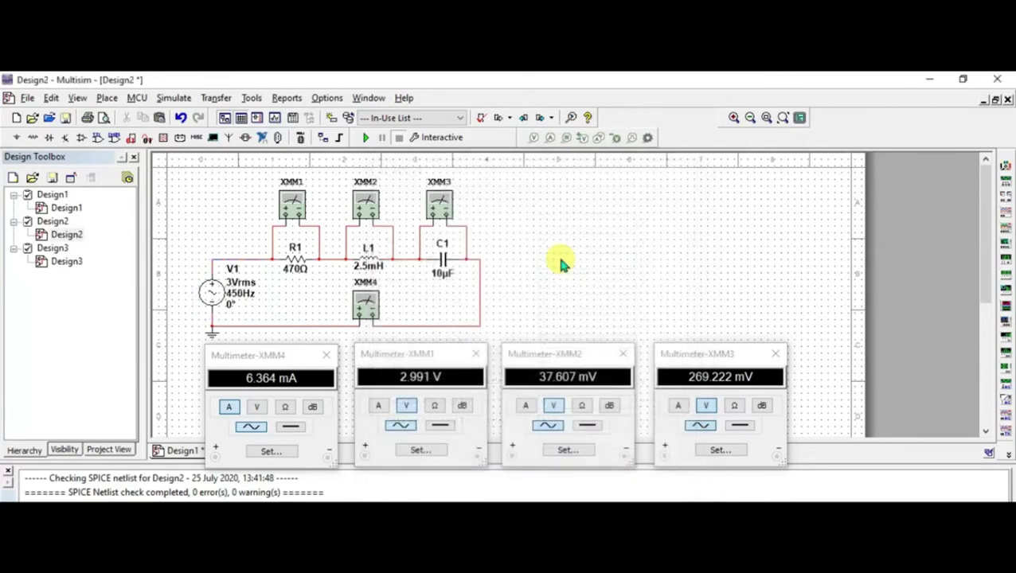
left_click(366, 137)
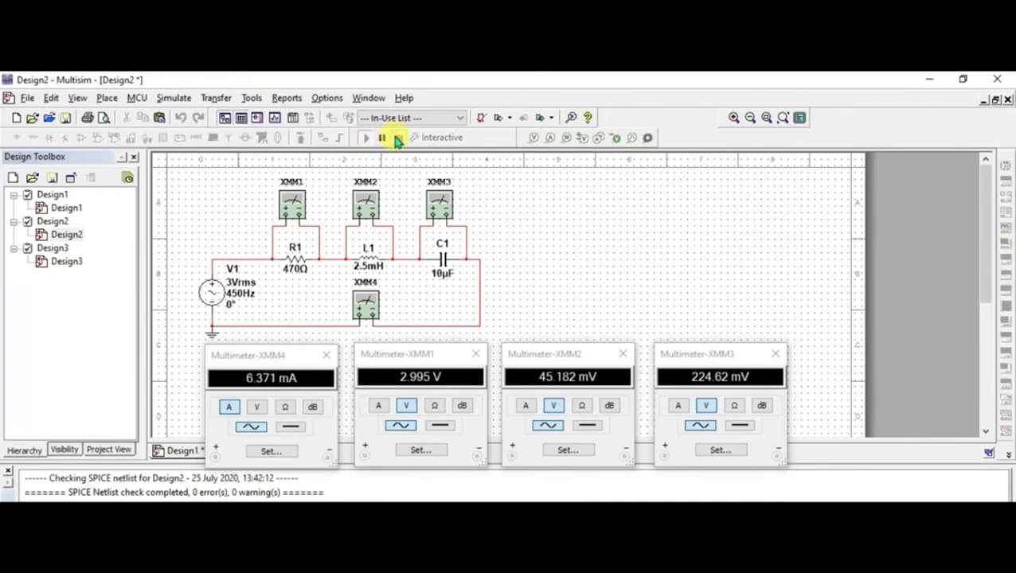
left_click(398, 138)
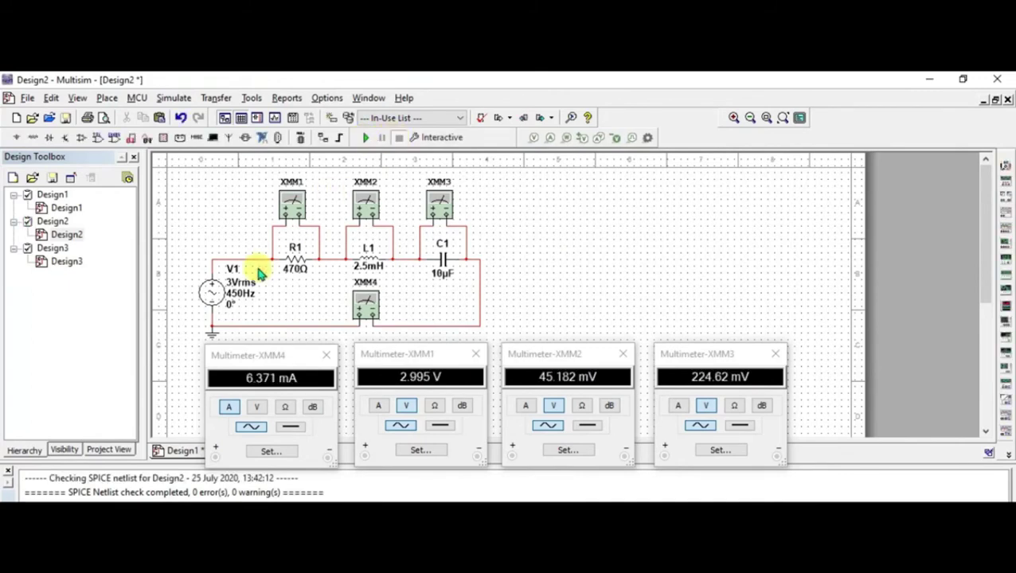
Set V1's frequency to 525 Hz in Design2 and run the simulation to update the multimeter readings, stopping it when done.
double_click(230, 303)
double_click(552, 258)
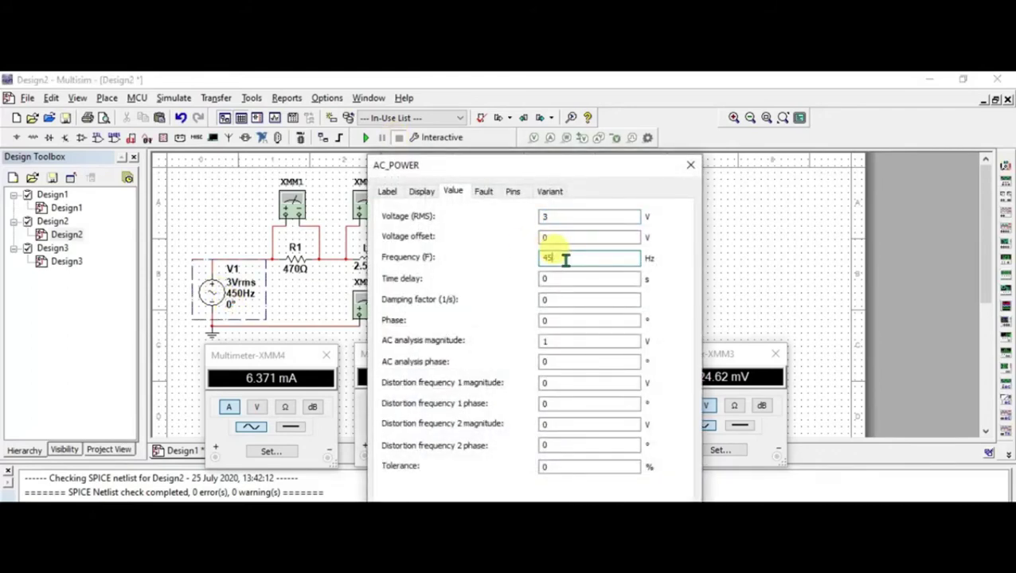
type("525")
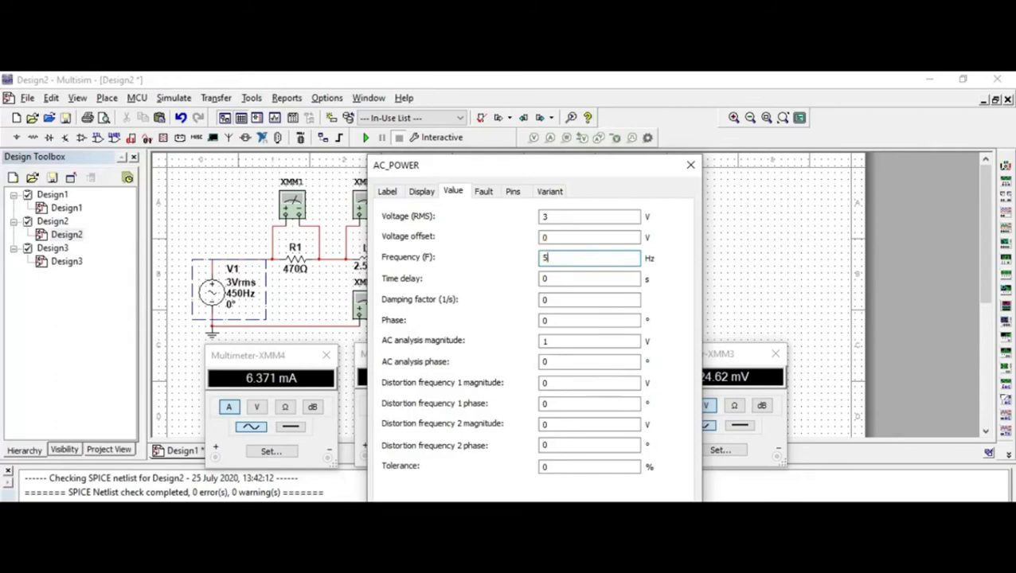
key("Return")
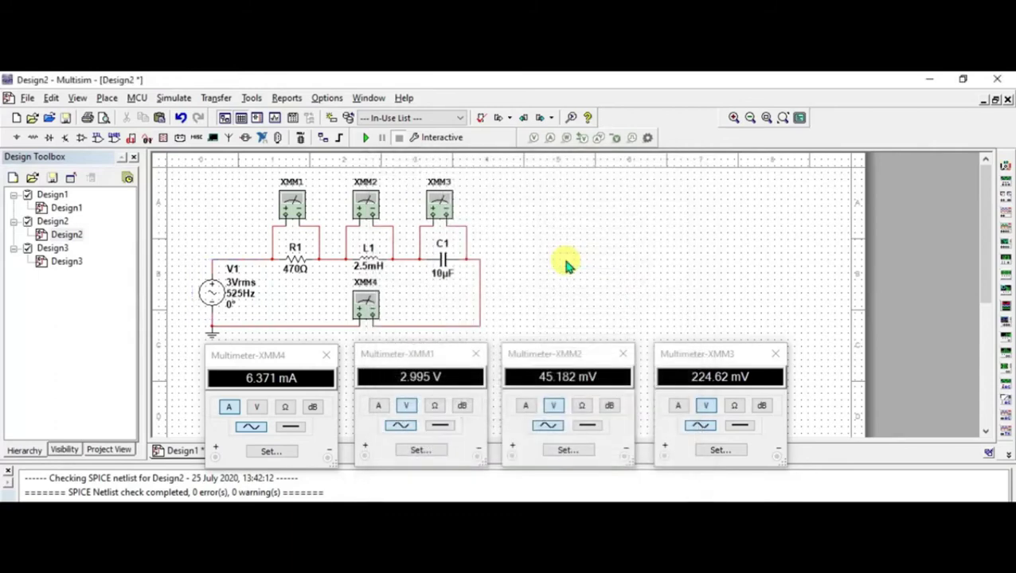
left_click(364, 138)
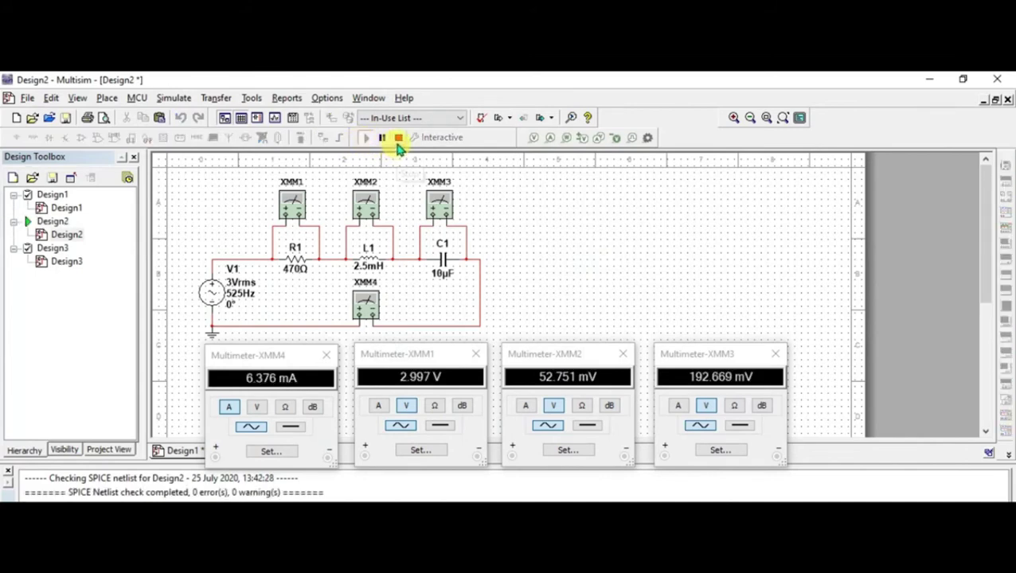
left_click(397, 143)
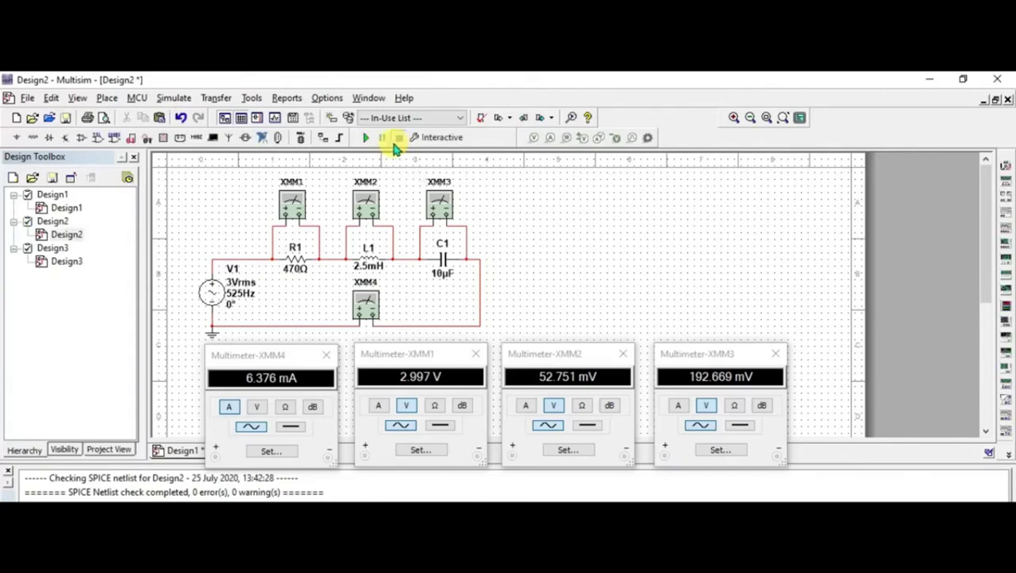
Set V1's frequency to 600 Hz and run the Design2 simulation for new current and voltage readings, stopping it when done.
double_click(229, 299)
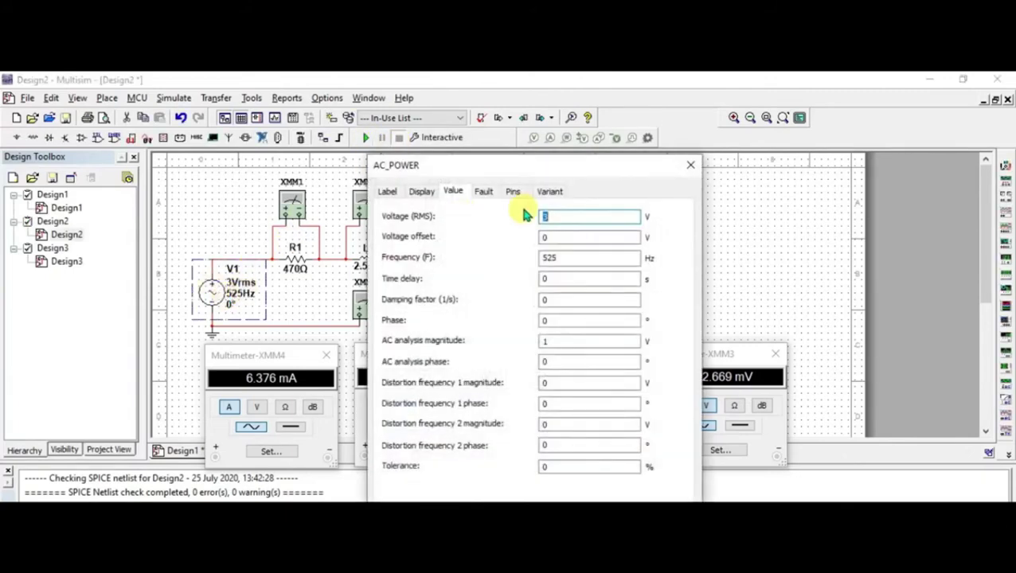
left_click(590, 255)
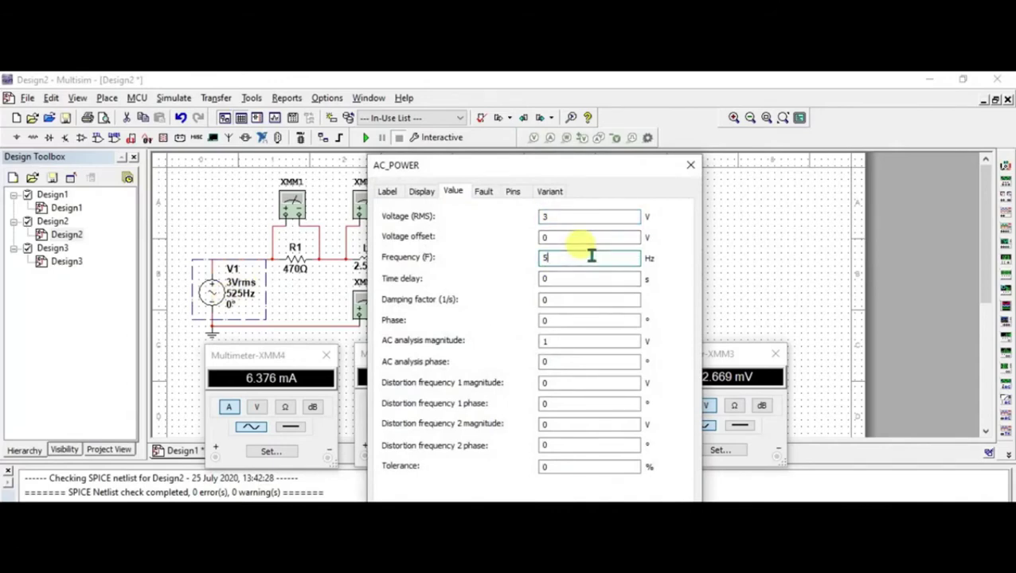
type("600")
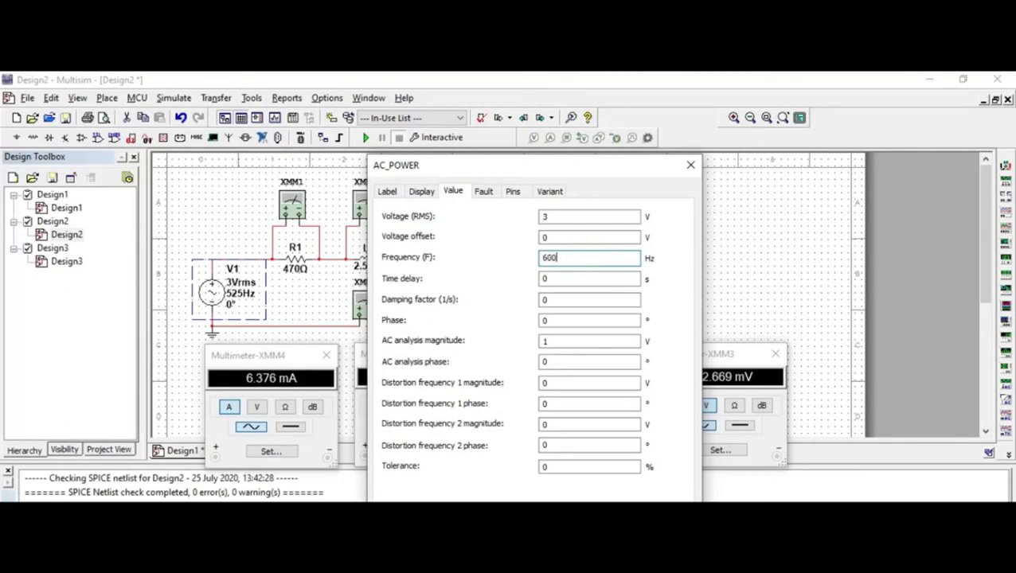
key("Return")
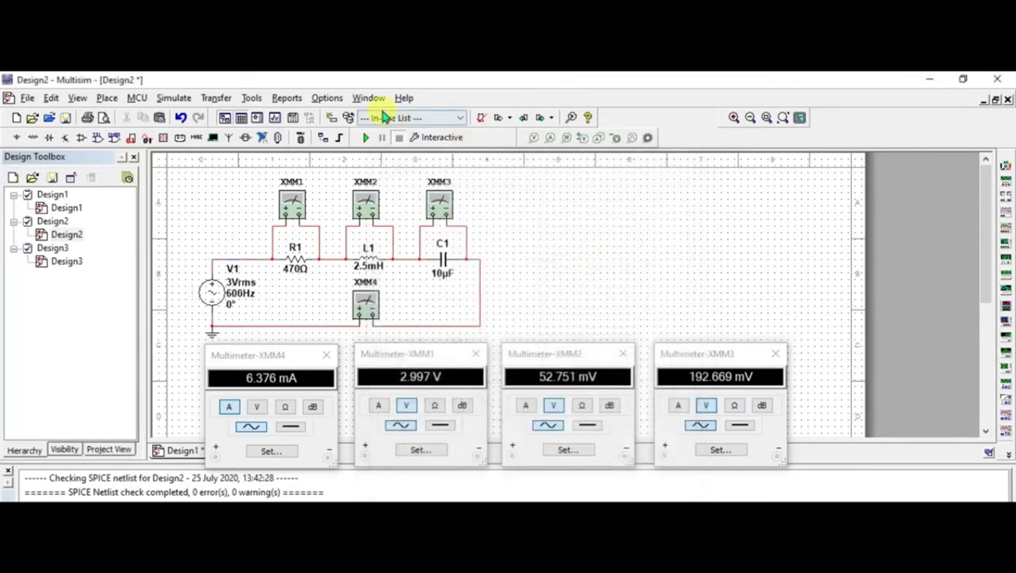
left_click(363, 137)
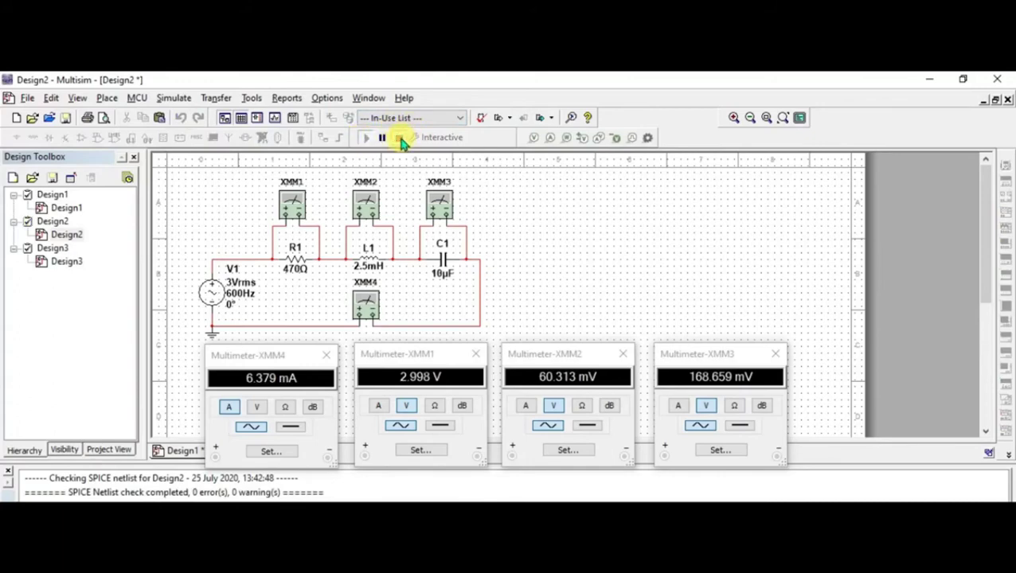
left_click(398, 138)
Set V1's frequency to 675 Hz in Design2 and run the simulation twice for the multimeter readings, stopping it each time.
double_click(213, 291)
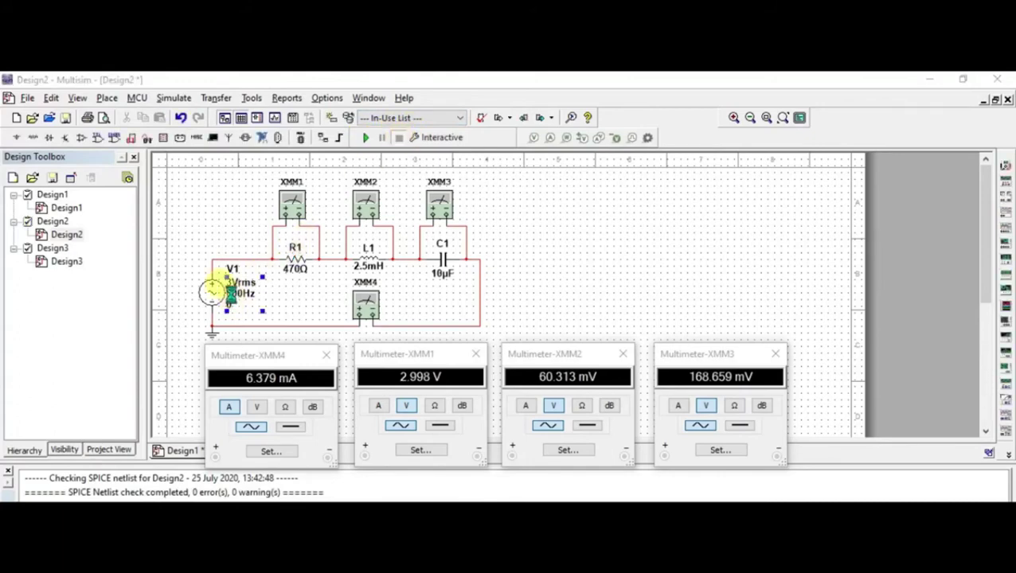
left_click(584, 258)
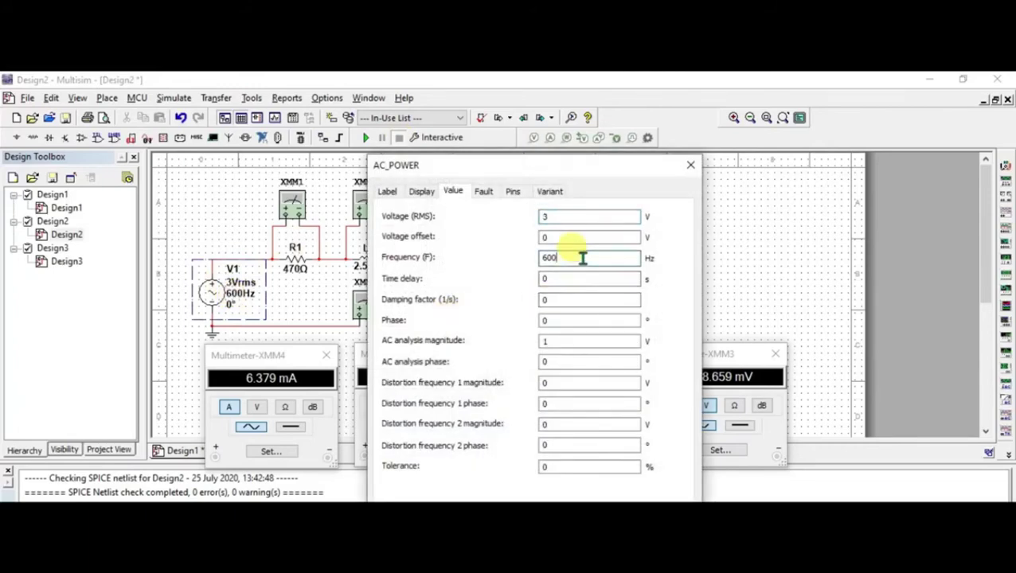
type("75")
key("Return")
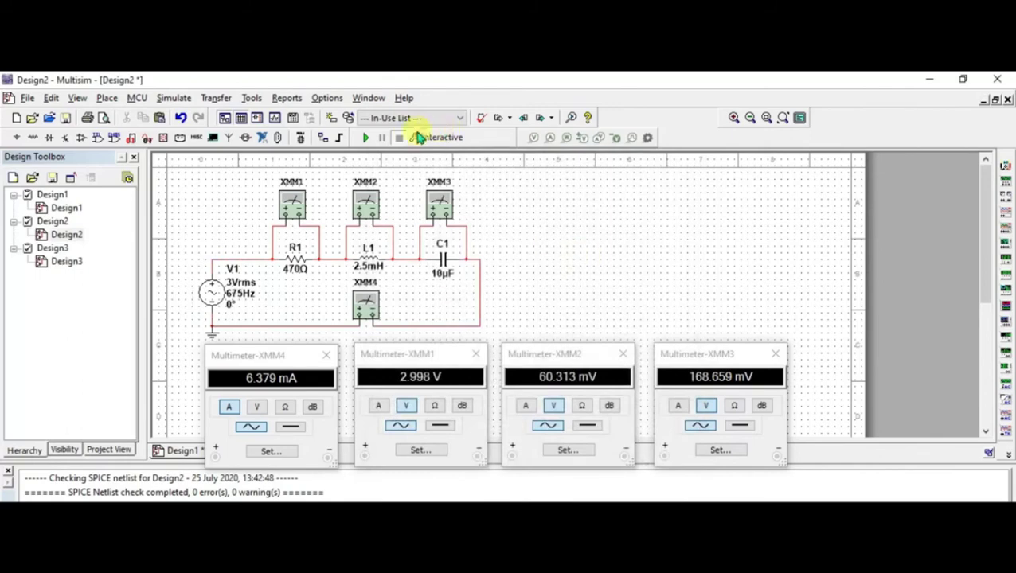
left_click(369, 138)
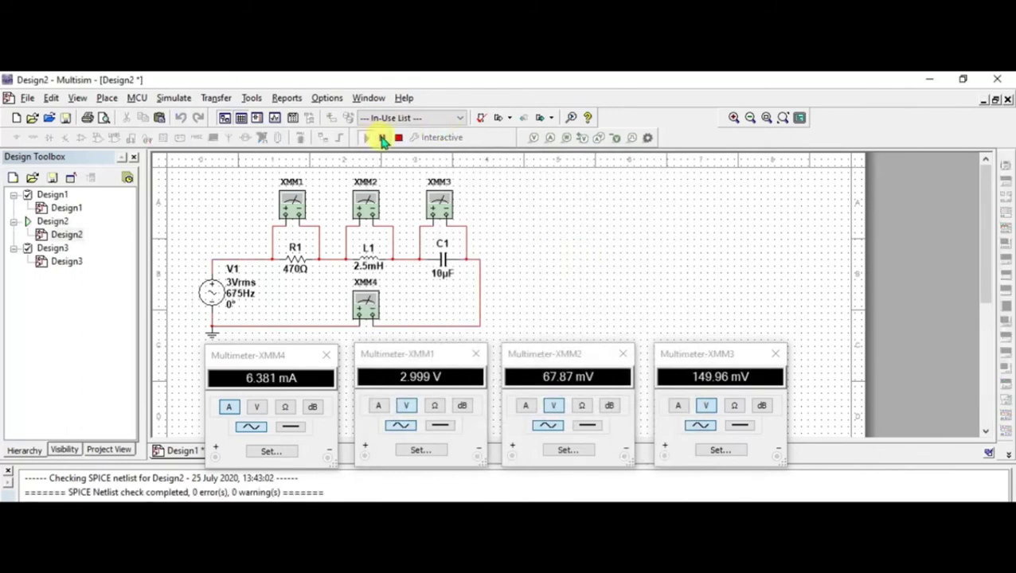
left_click(399, 139)
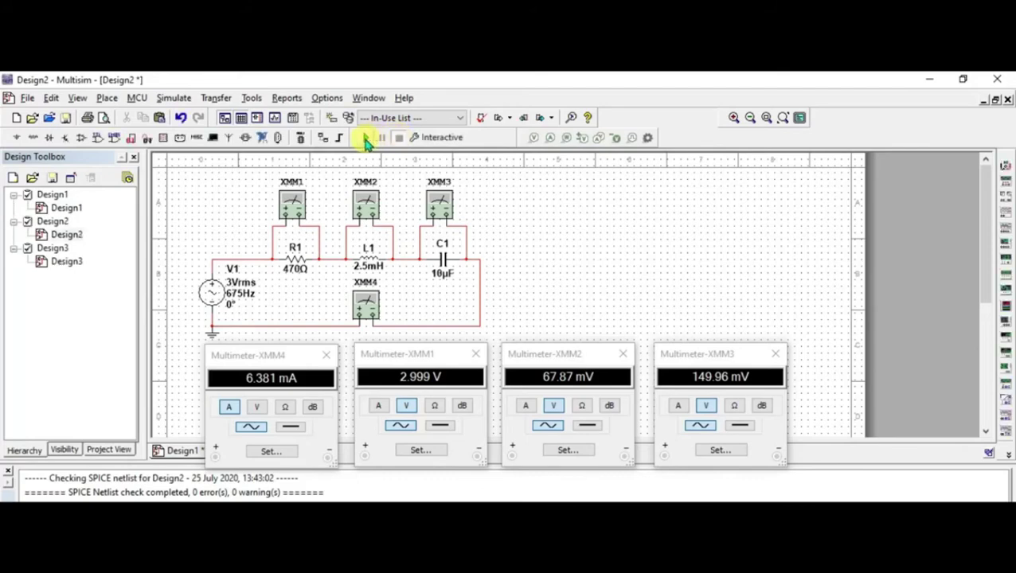
left_click(366, 140)
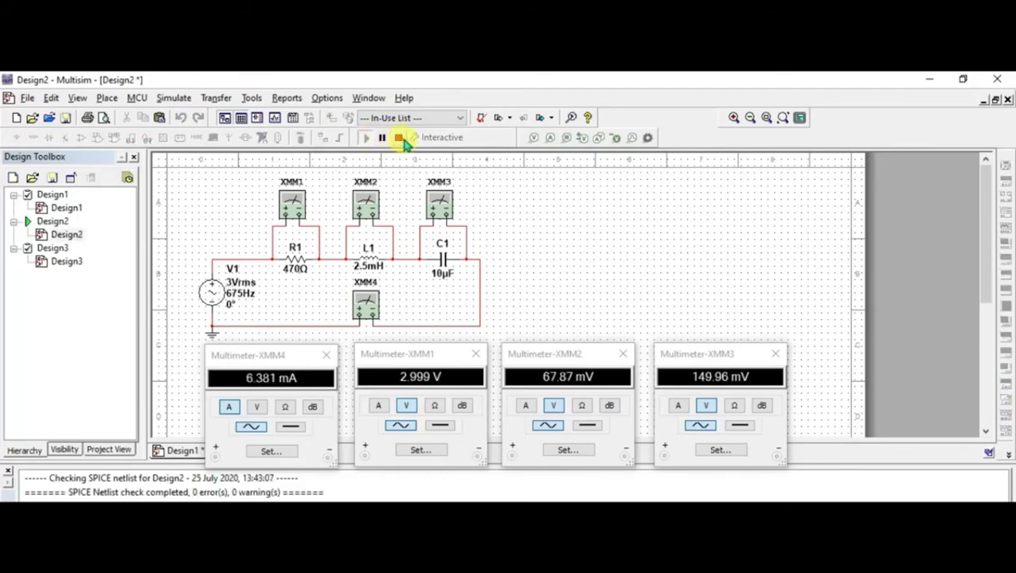
left_click(397, 138)
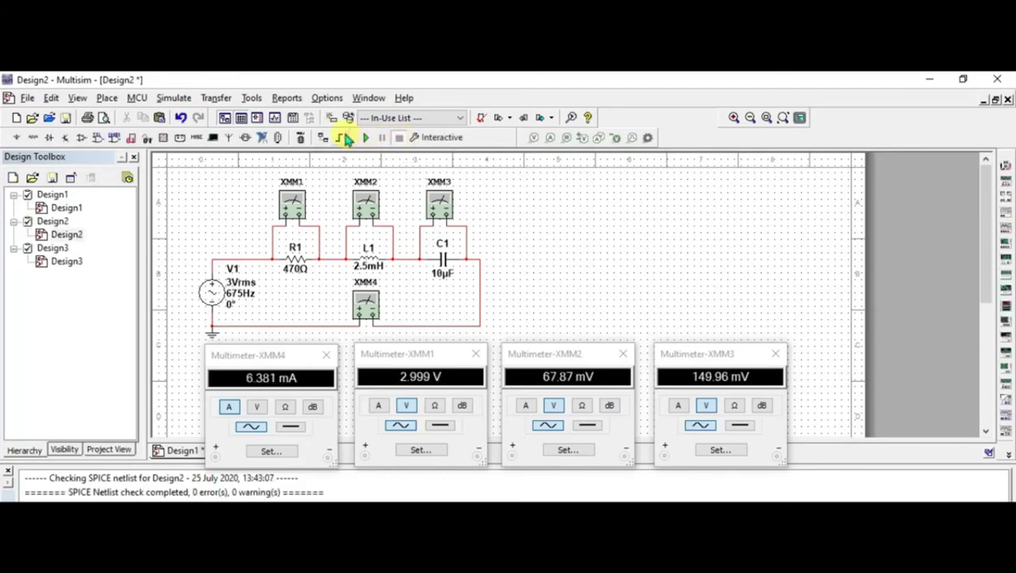
Set V1's frequency to 750 Hz and simulate the series RLC circuit for new multimeter readings, stopping the simulation when done.
double_click(241, 299)
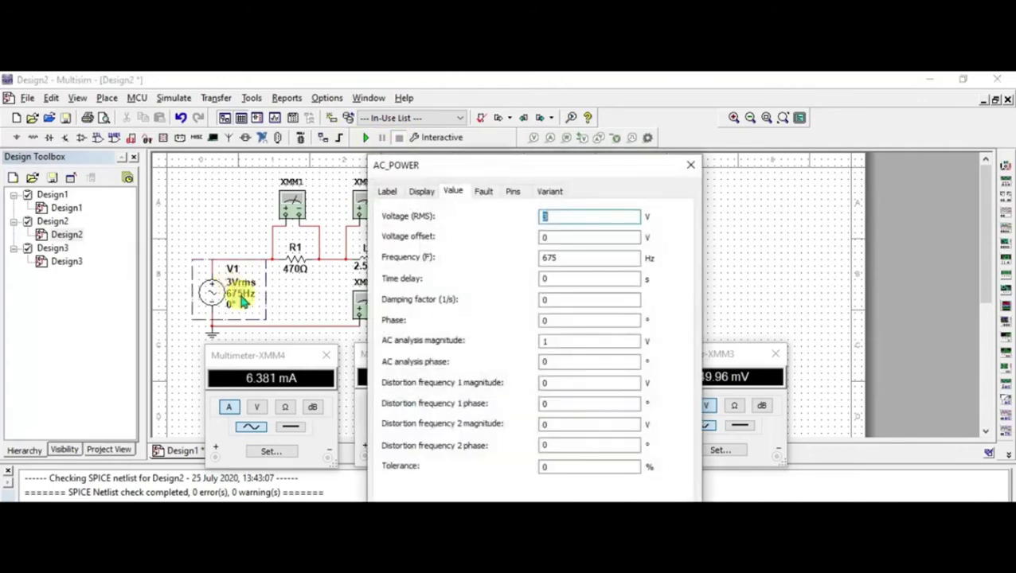
left_click(579, 259)
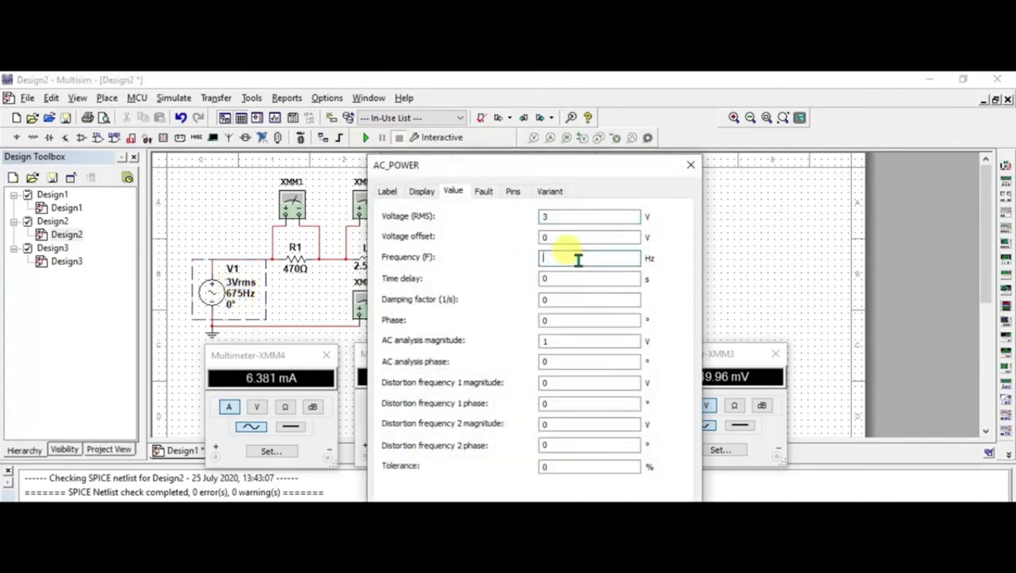
type("750")
key("Return")
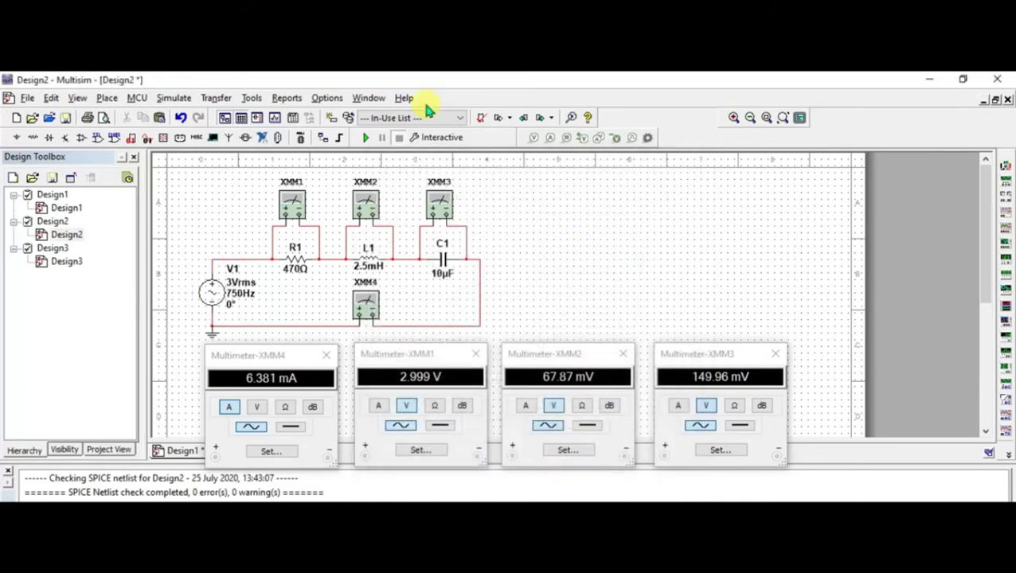
left_click(368, 137)
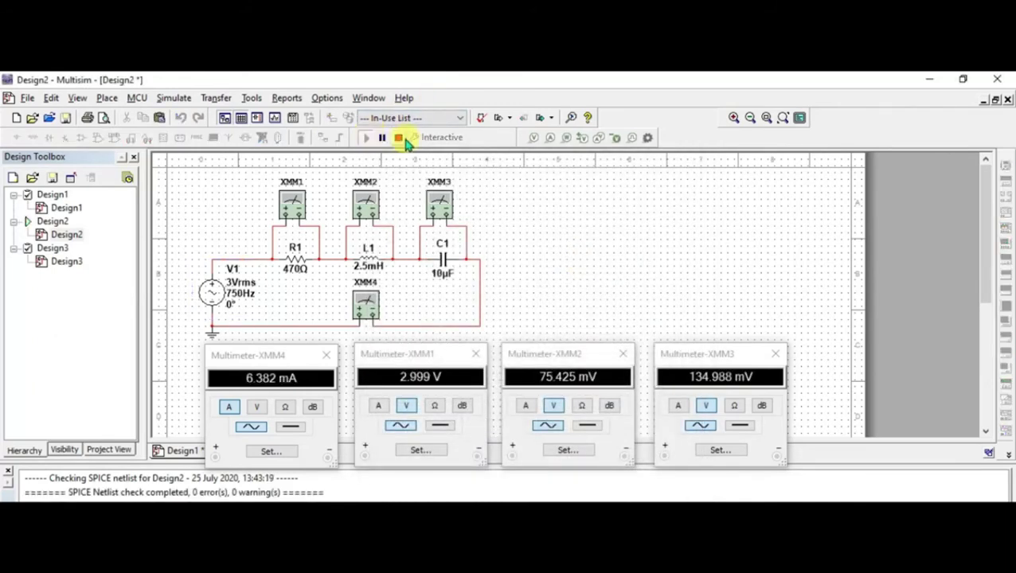
left_click(402, 140)
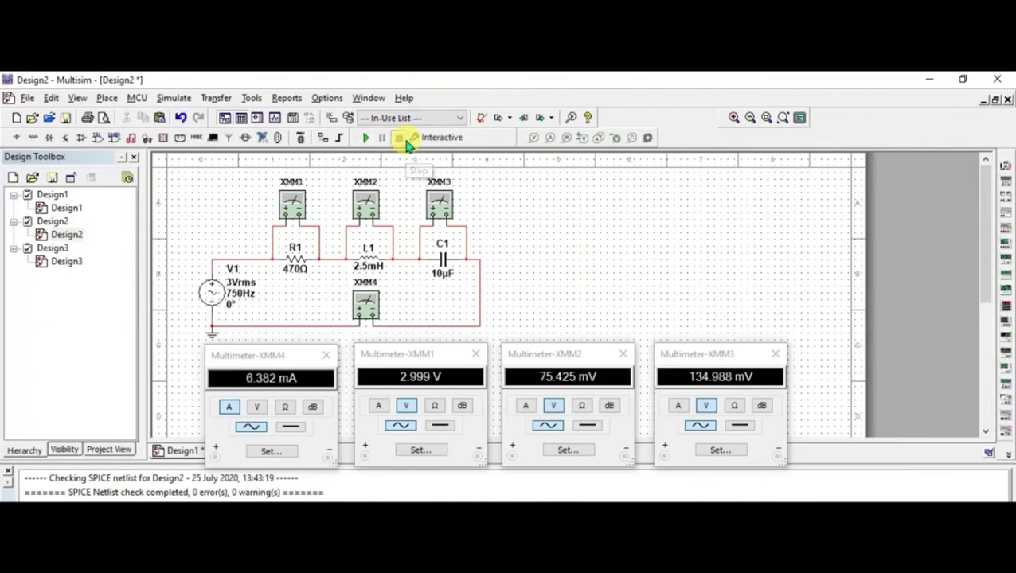
Set V1's frequency to 825 Hz and run the series RLC simulation to update the four multimeters, stopping it when done.
double_click(240, 287)
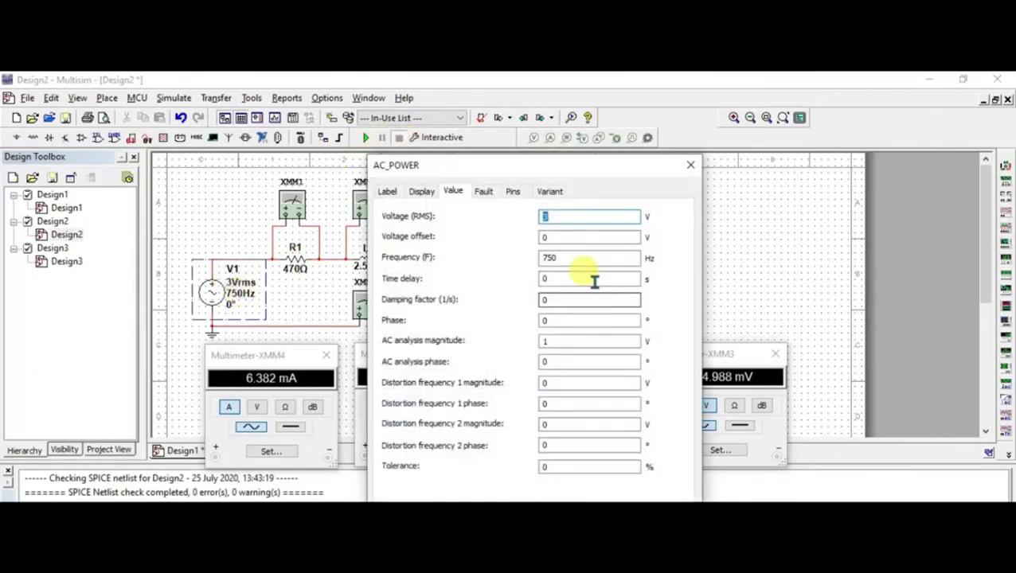
left_click(586, 261)
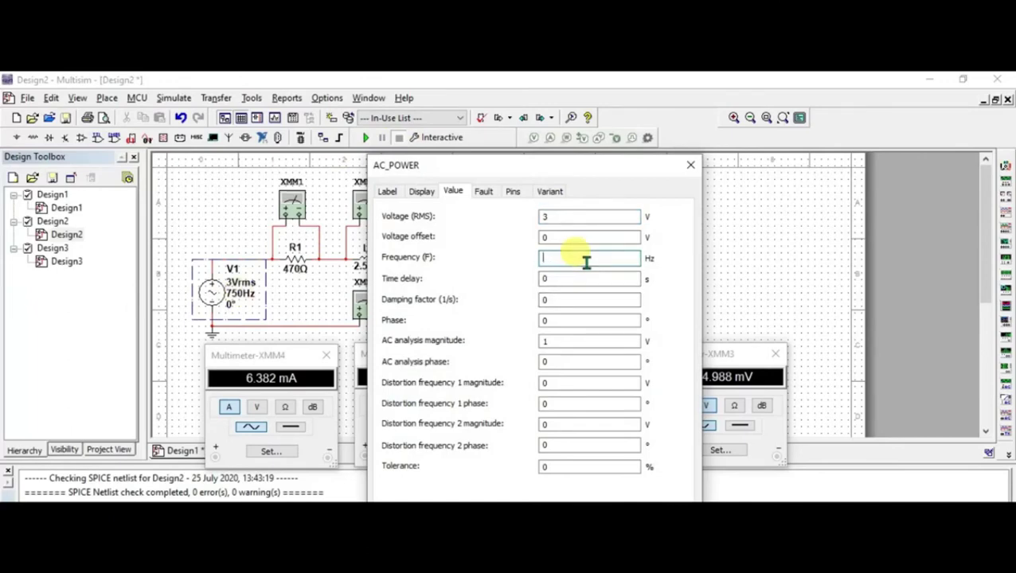
type("823")
type("5")
key("Return")
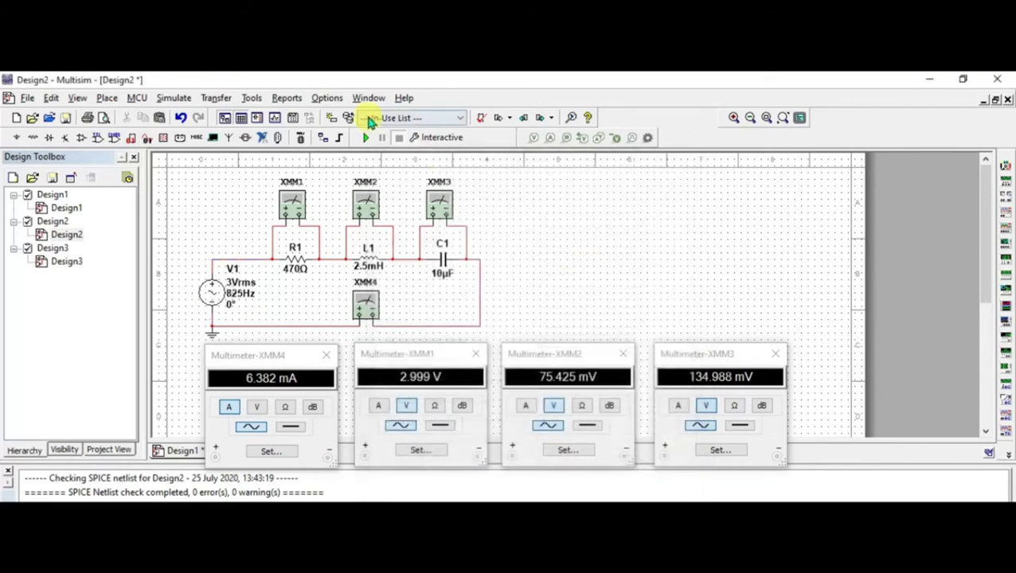
left_click(367, 138)
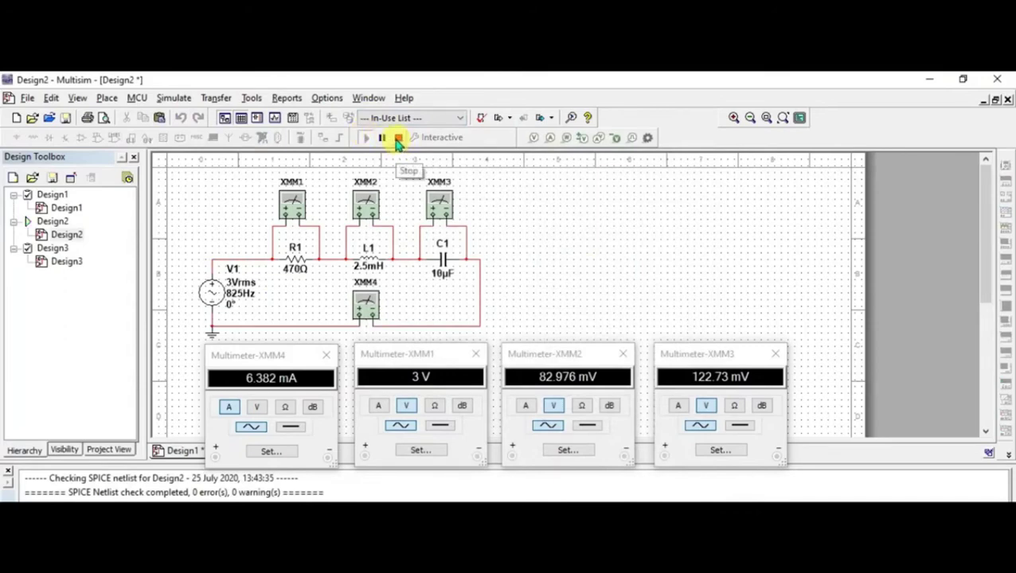
left_click(398, 139)
Set V1's frequency to 900 Hz in Design2 and run the simulation for new current and voltage readings, stopping it when done.
left_click(239, 296)
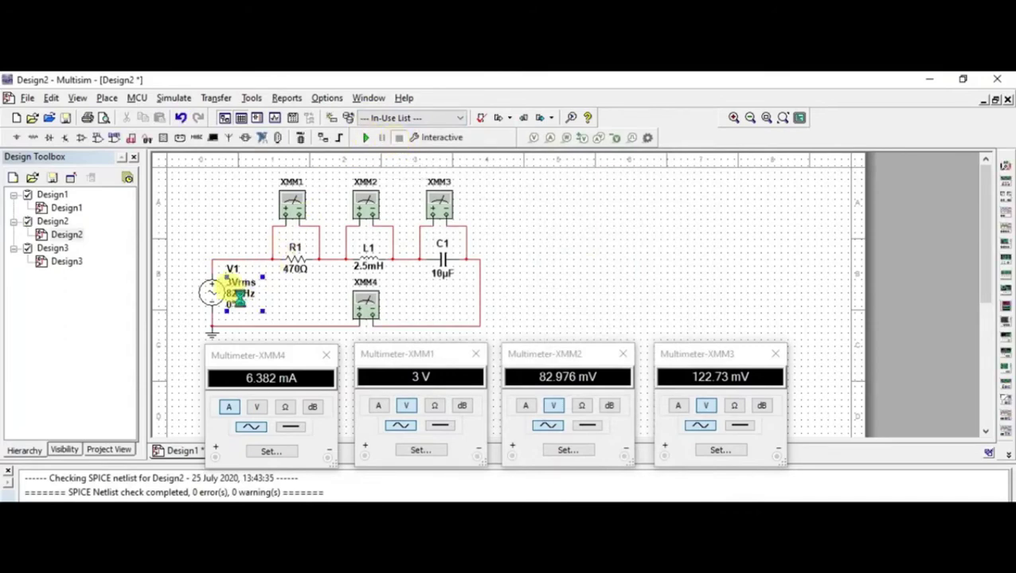
double_click(239, 297)
left_click(576, 257)
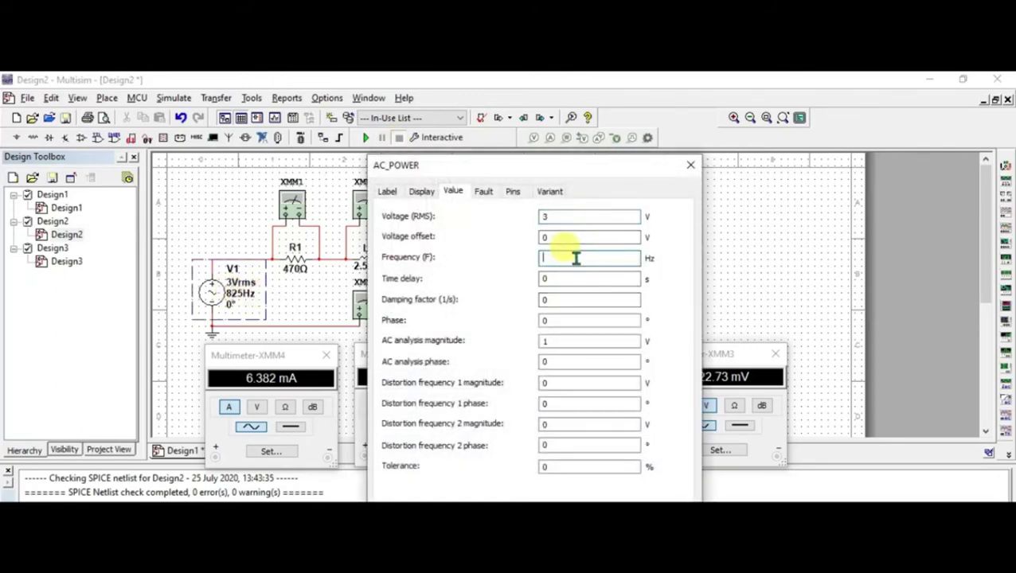
type("900")
key("Return")
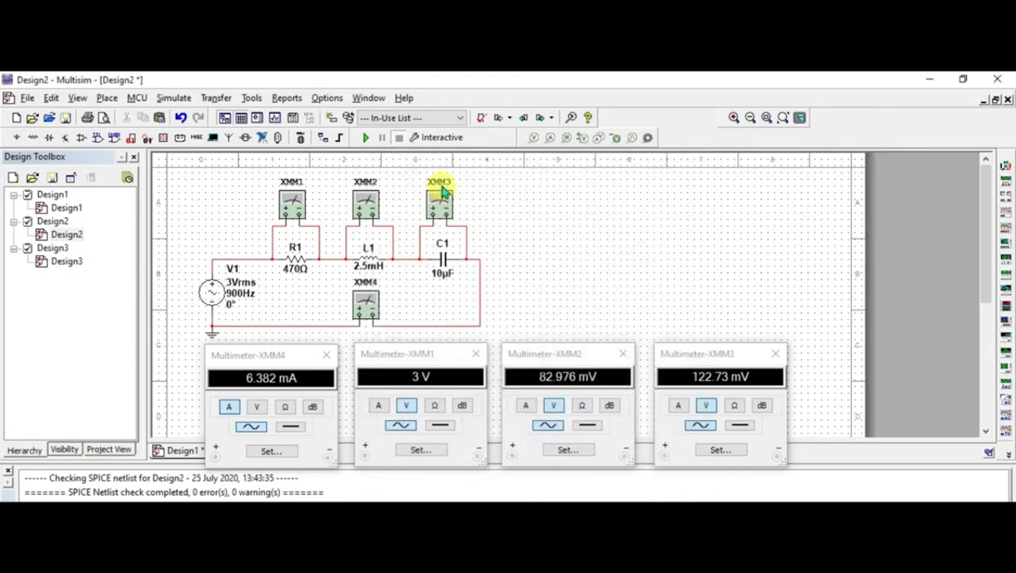
left_click(370, 140)
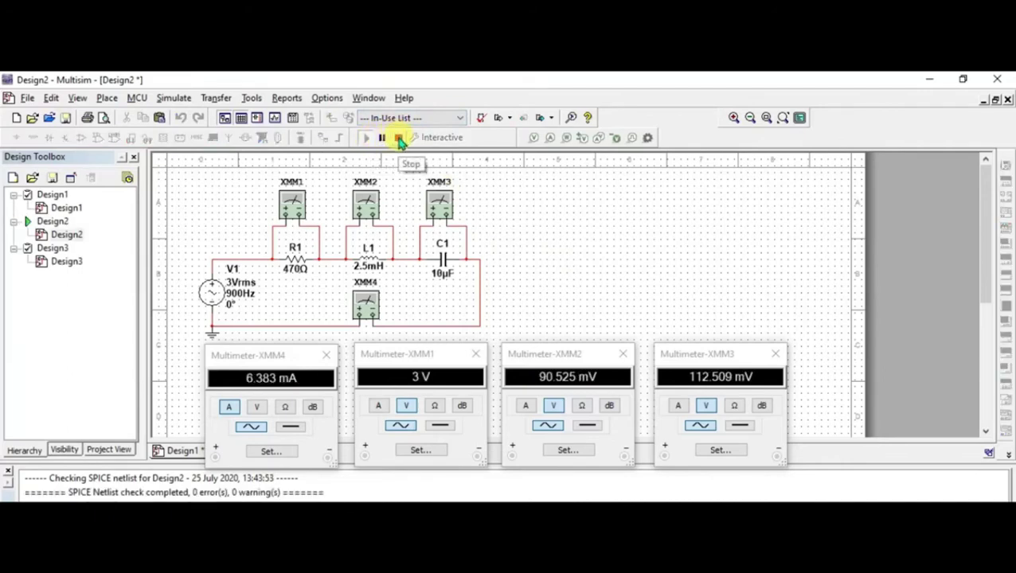
left_click(400, 139)
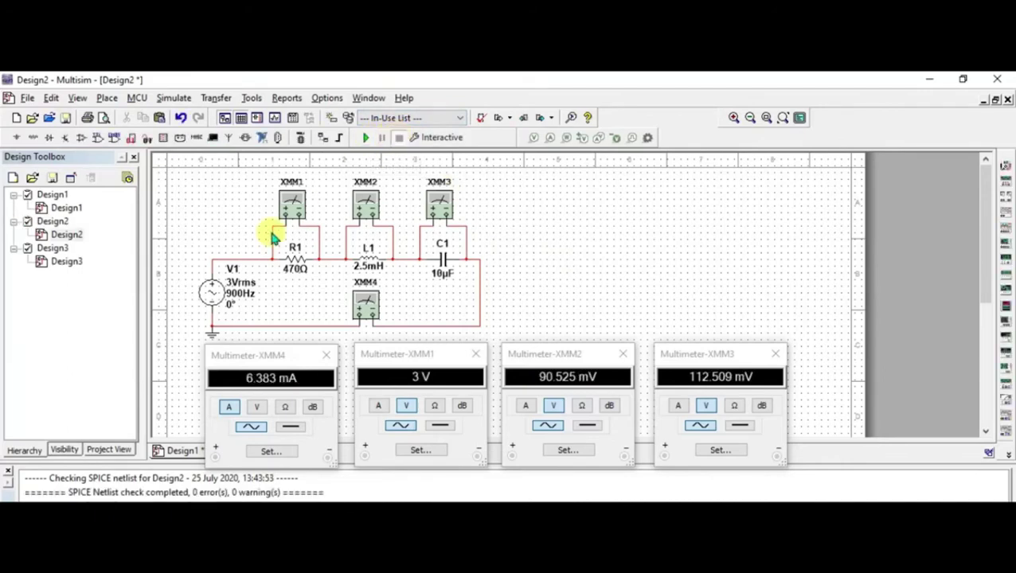
Set V1's frequency to 975 Hz and simulate the series RLC circuit to refresh the multimeters, stopping the simulation when done.
double_click(235, 290)
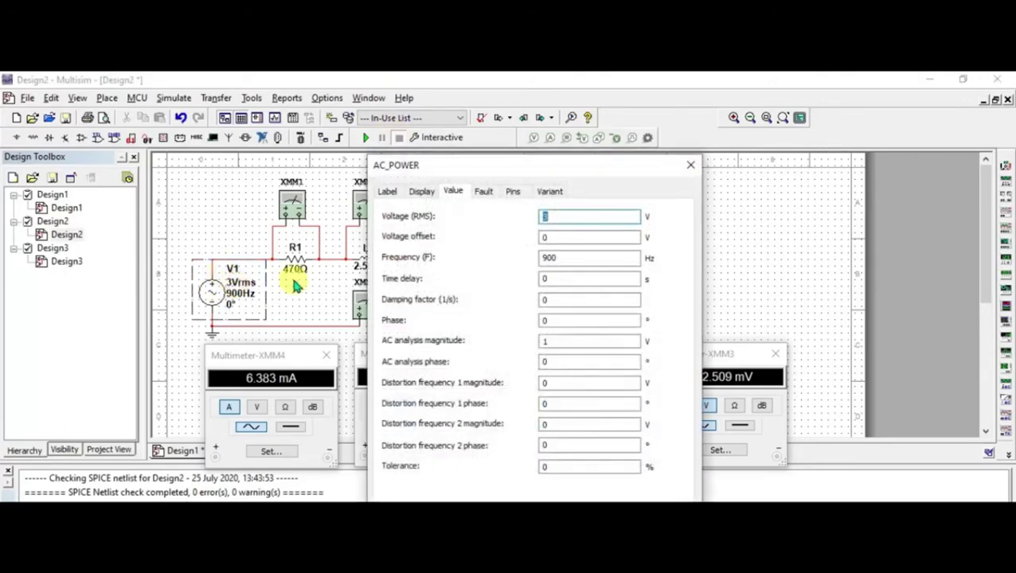
left_click(579, 255)
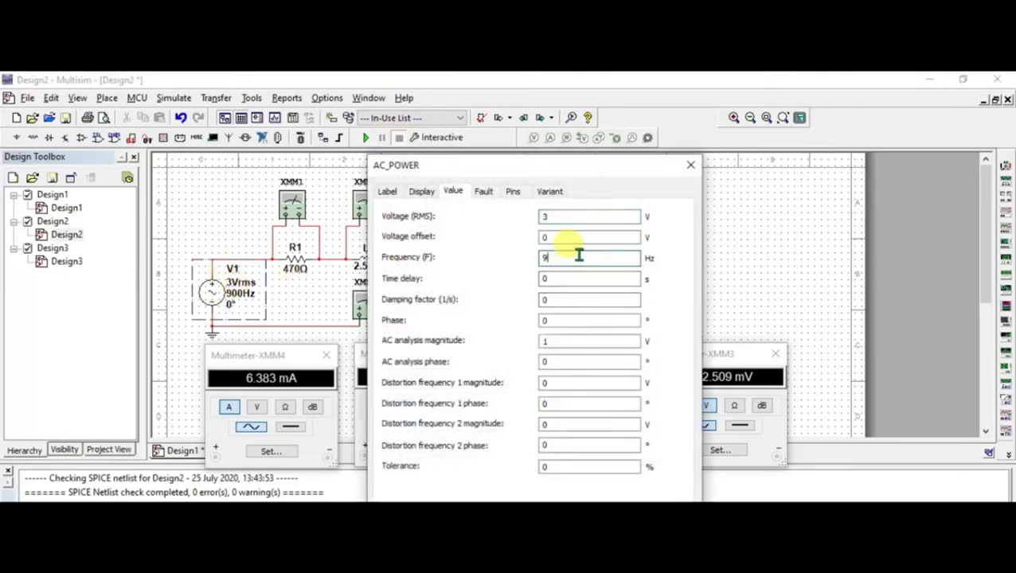
type("75")
key("Return")
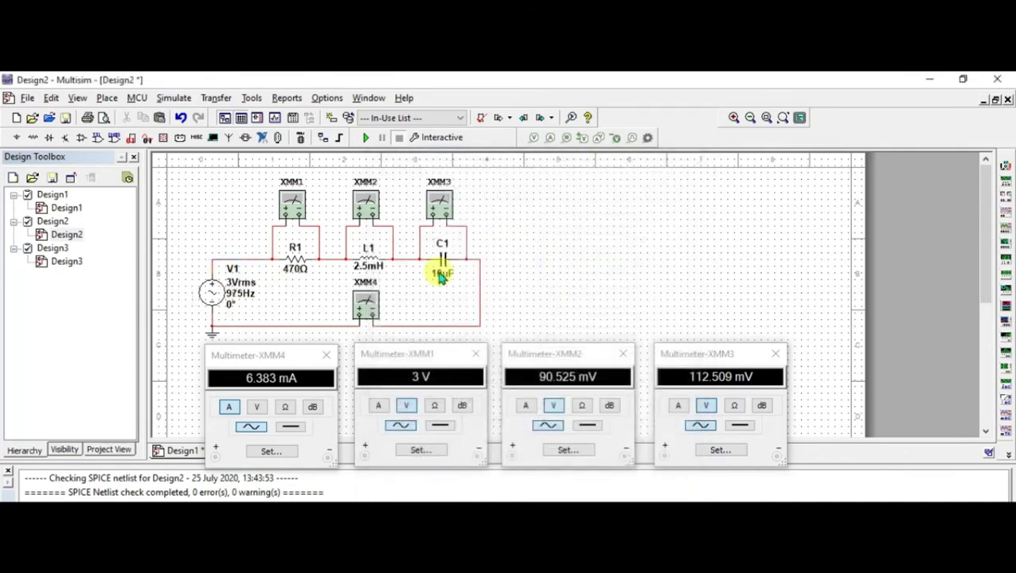
left_click(363, 138)
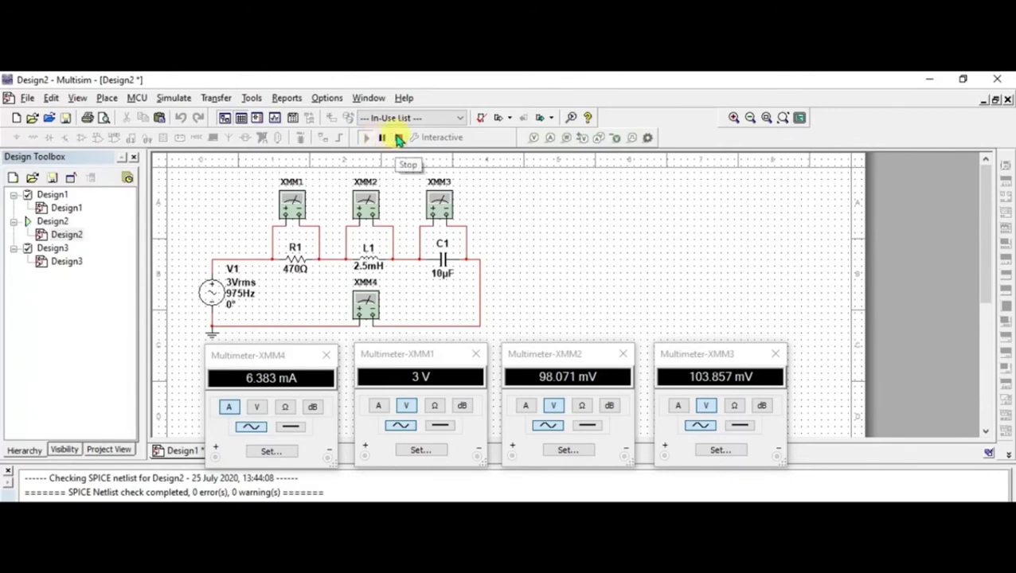
left_click(400, 138)
Set V1's frequency to 1050 Hz and run the Design2 simulation for new multimeter readings, stopping it when done.
left_click(234, 293)
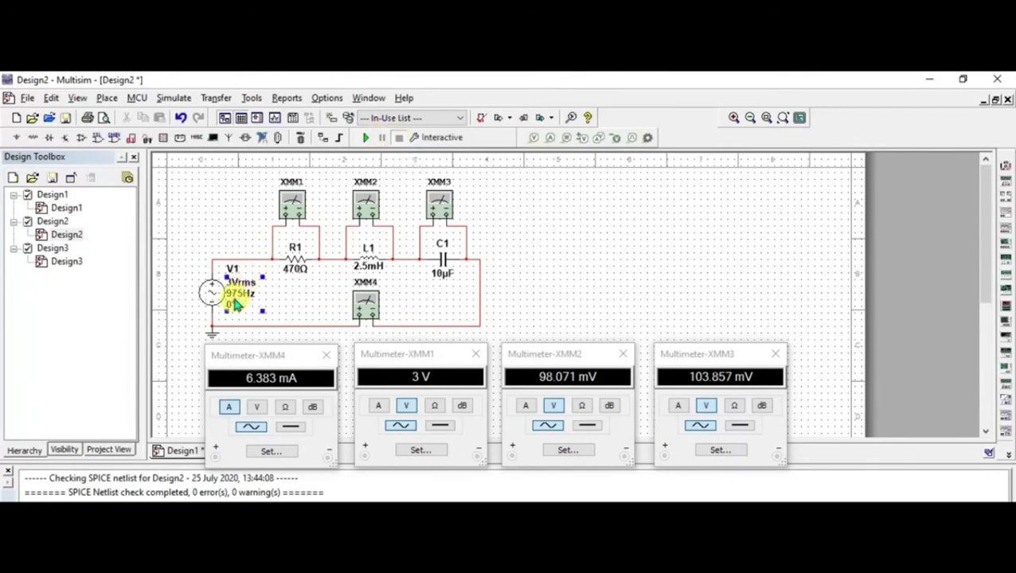
double_click(233, 296)
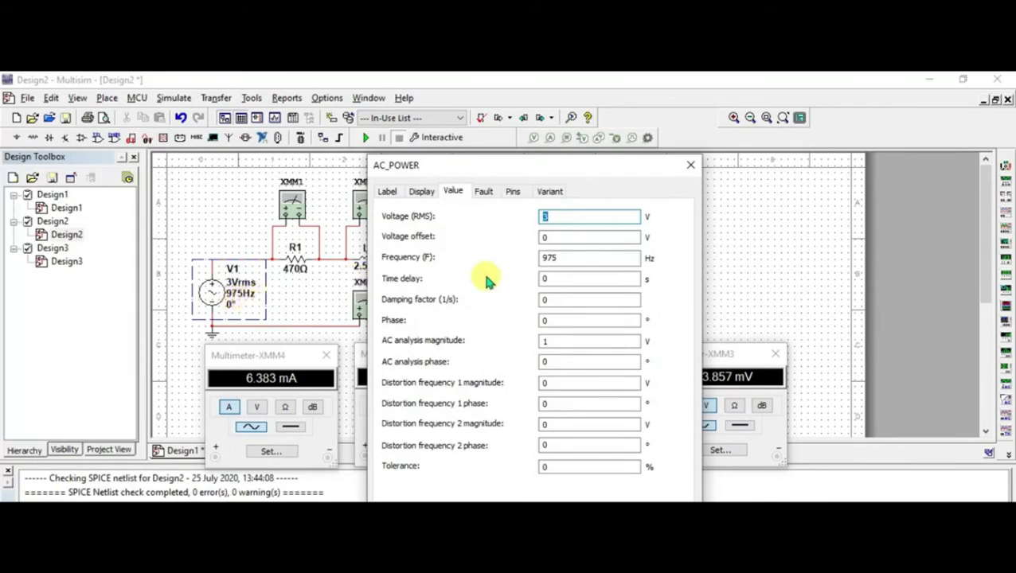
left_click(560, 262)
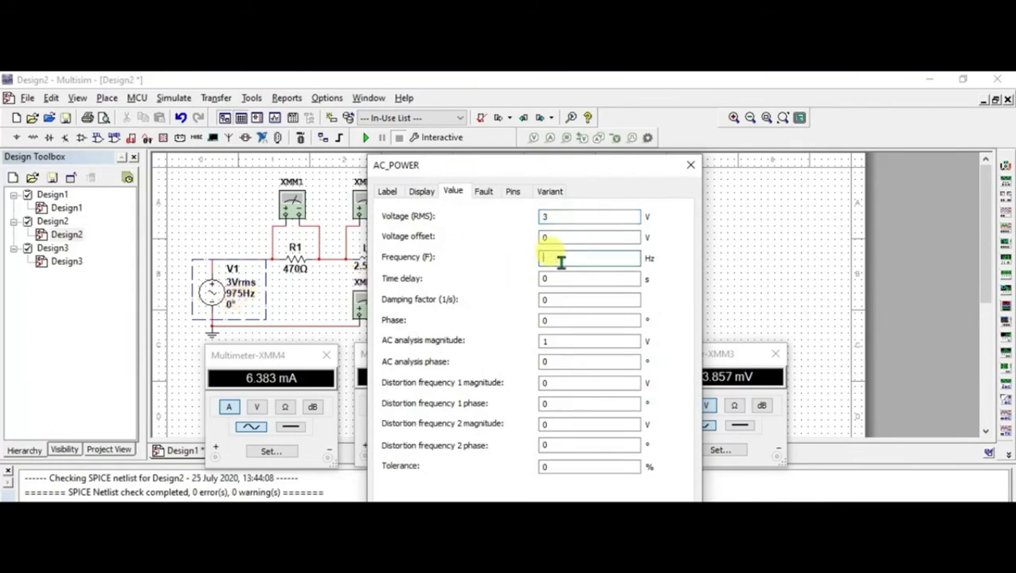
type("1050")
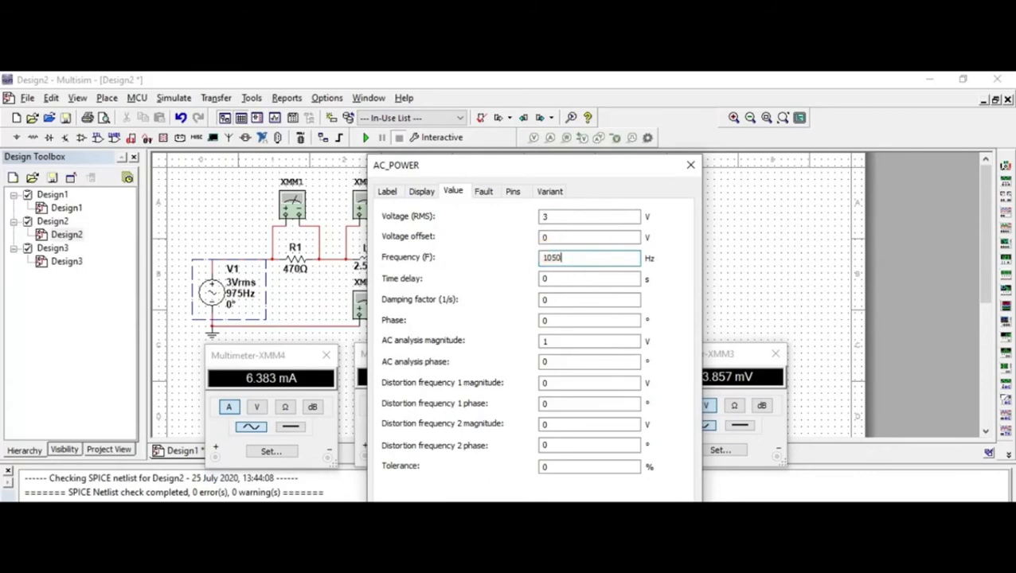
key("Return")
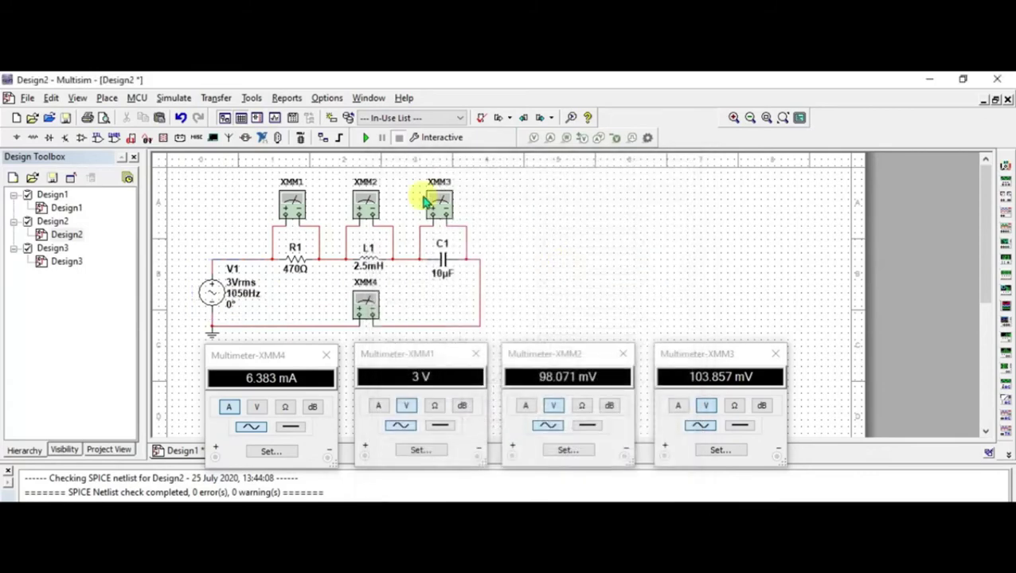
left_click(365, 138)
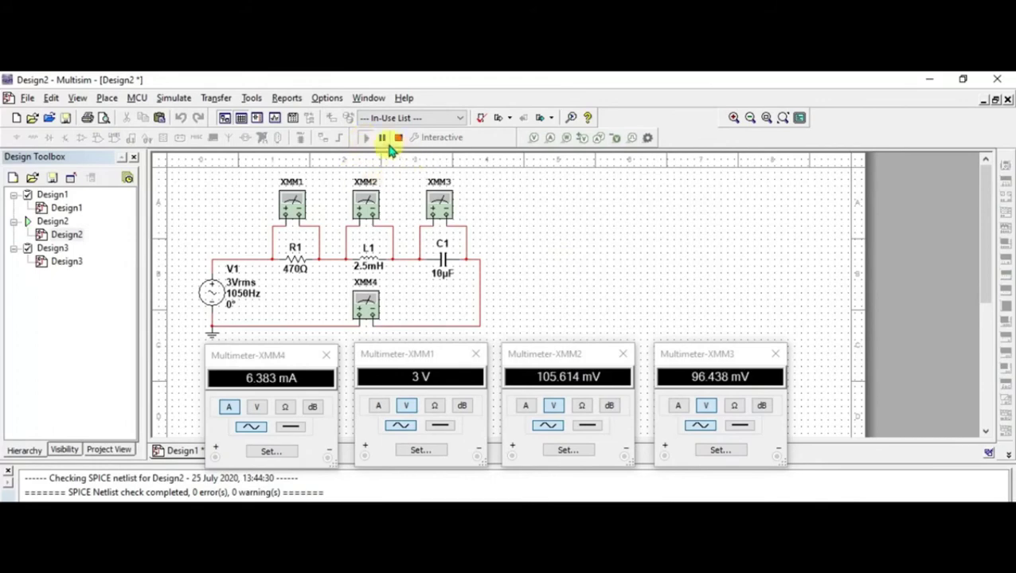
left_click(396, 140)
left_click(396, 140)
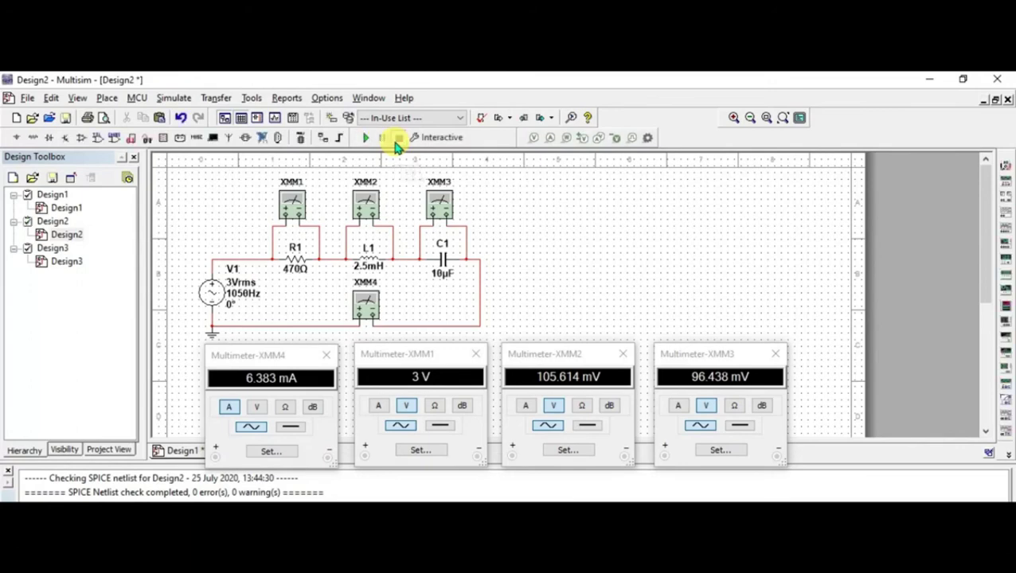
Set V1's frequency to 1125 Hz and simulate the series RLC circuit to update the multimeters, stopping the run when done.
double_click(227, 275)
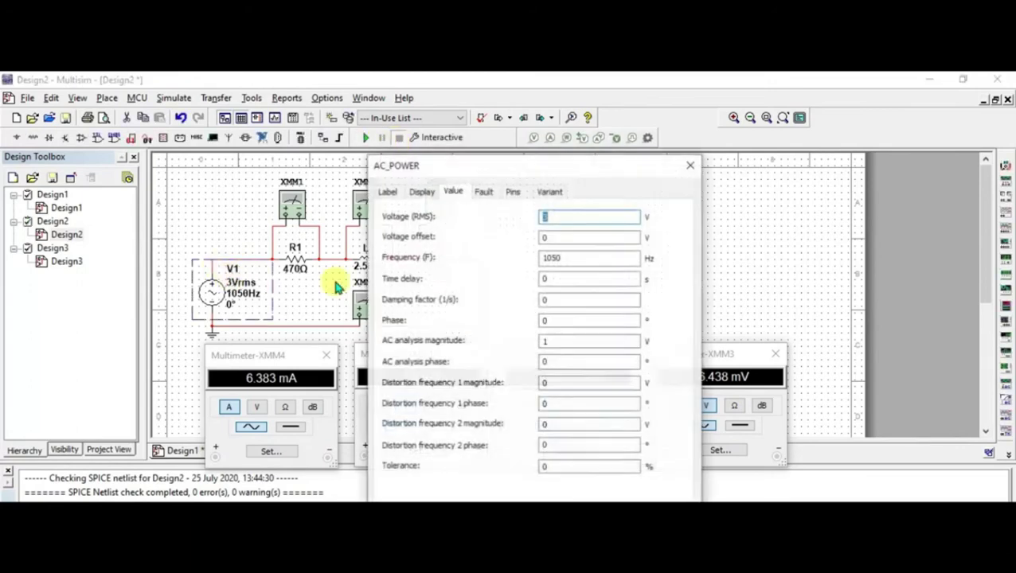
left_click(585, 257)
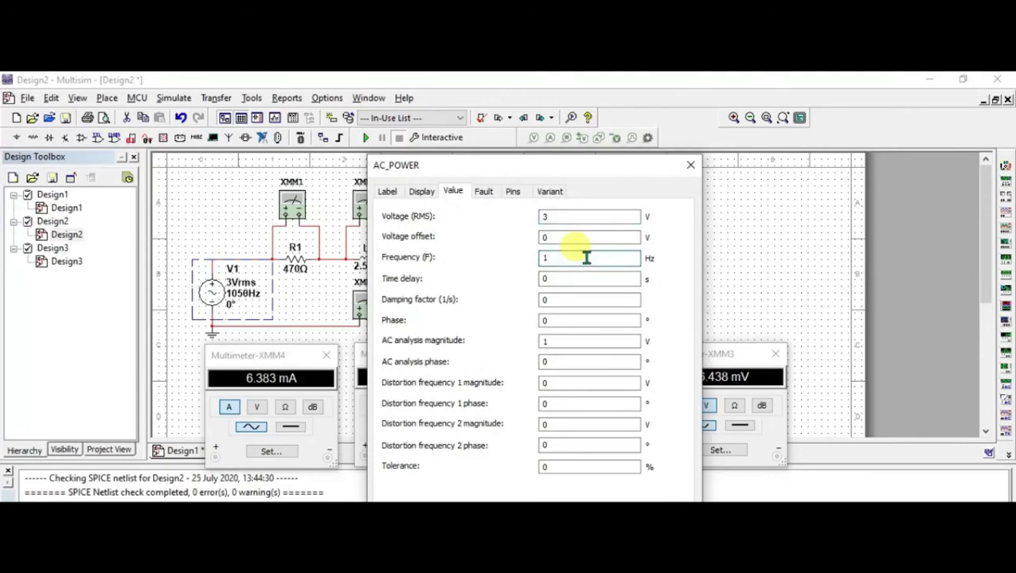
type("125")
key("Return")
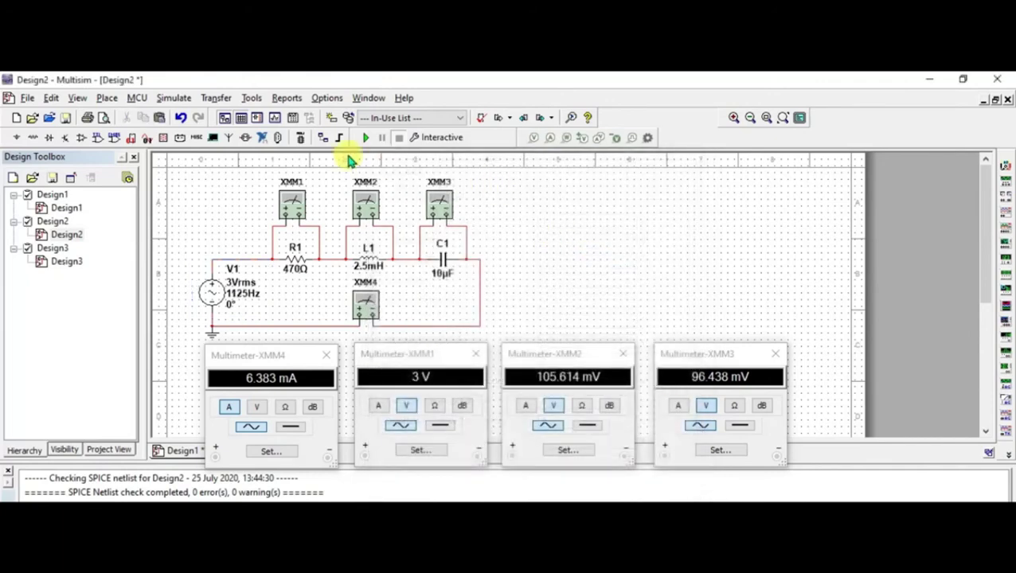
left_click(364, 139)
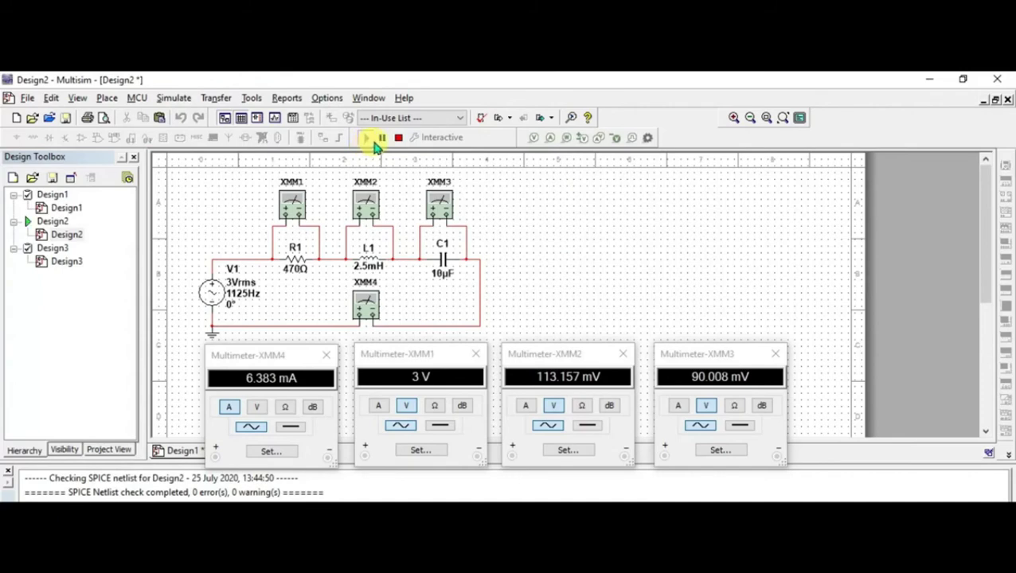
left_click(400, 140)
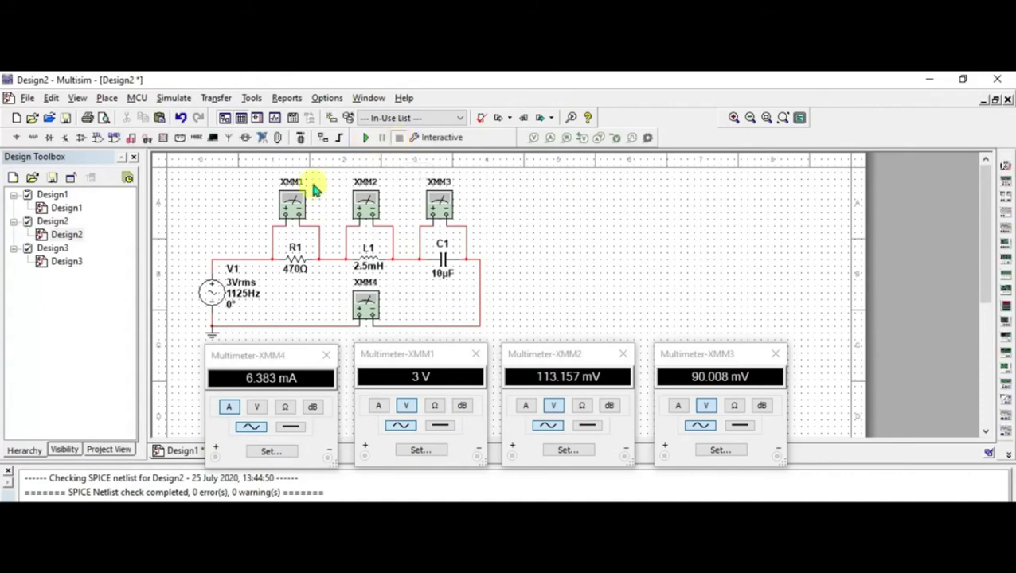
Set V1's frequency to 1200 Hz and run the Design2 simulation for new current and voltage readings, stopping it when done.
double_click(244, 292)
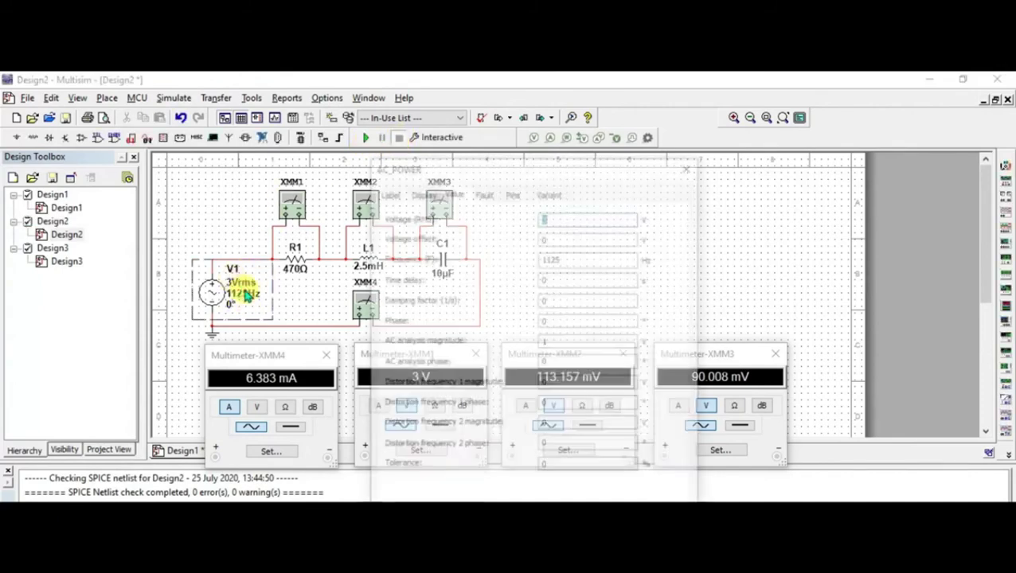
left_click(617, 259)
key("BackSpace")
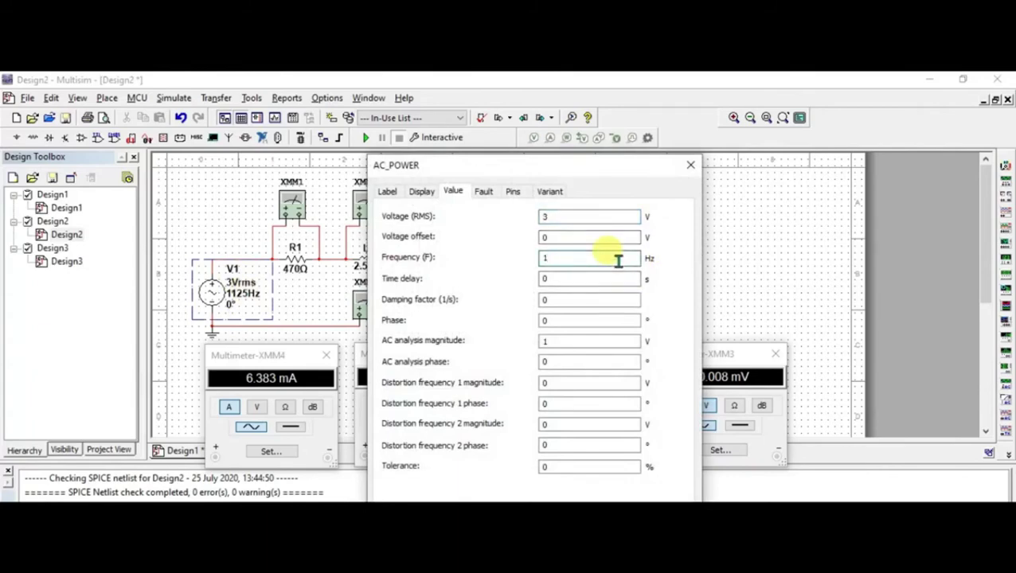
type("200")
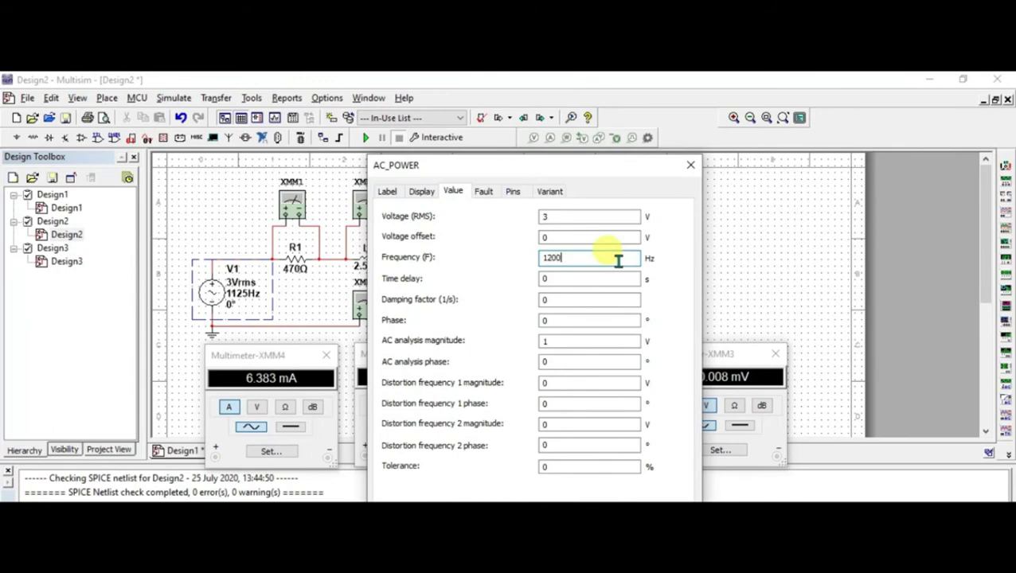
key("Return")
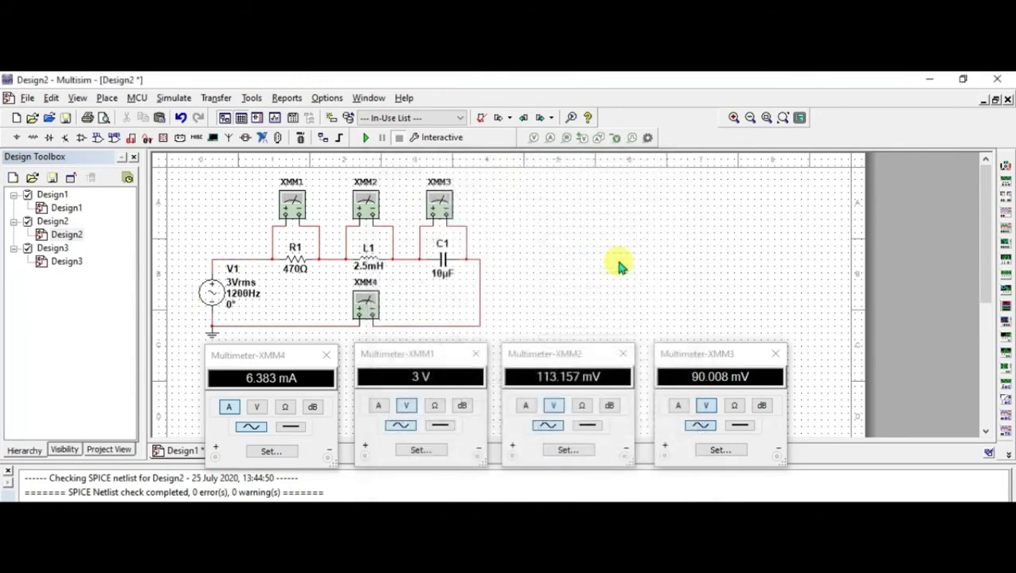
left_click(369, 140)
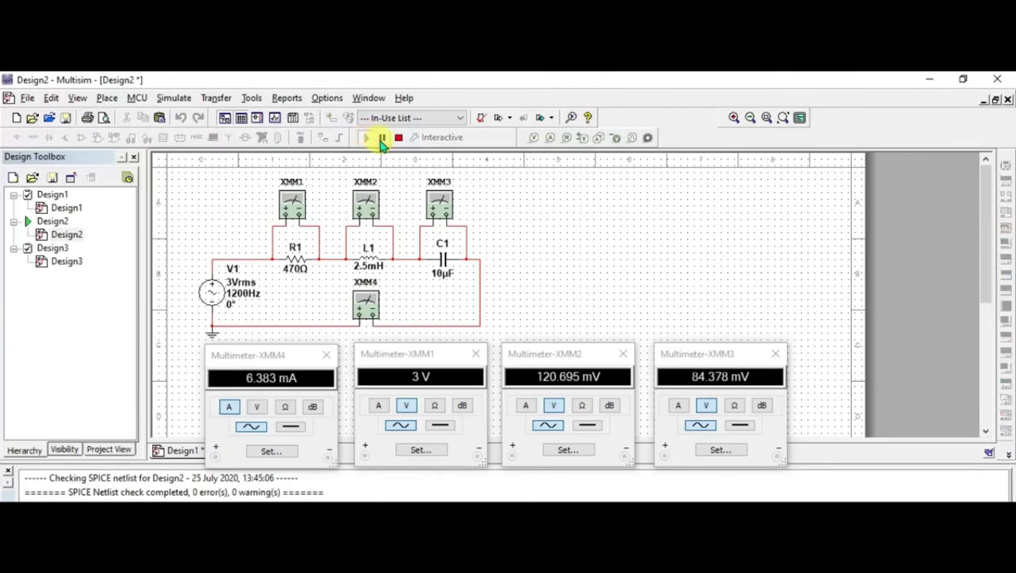
left_click(398, 137)
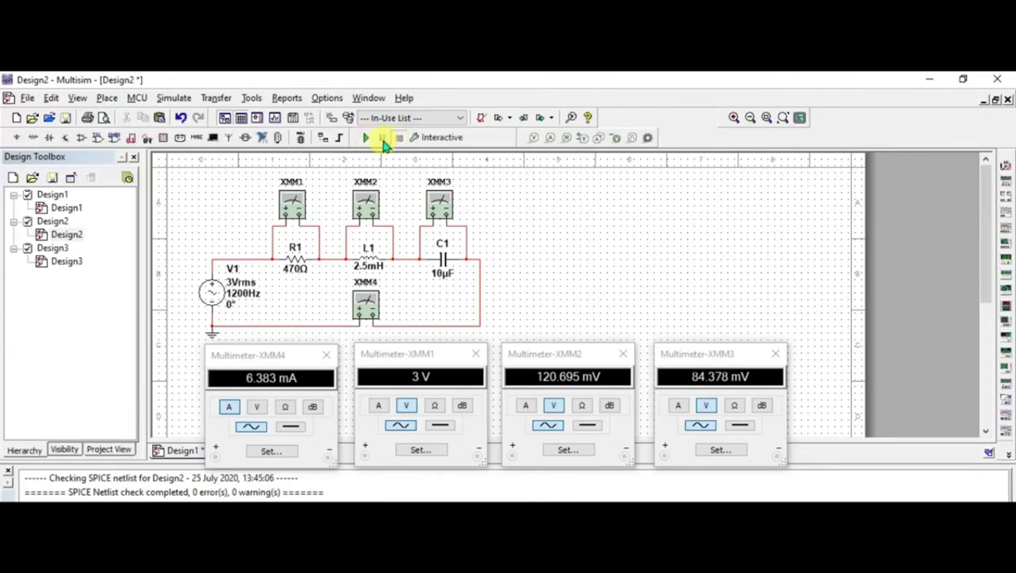
Set V1's frequency to 1275 Hz in Design2 and simulate the circuit to refresh the four multimeters, stopping it when done.
double_click(232, 288)
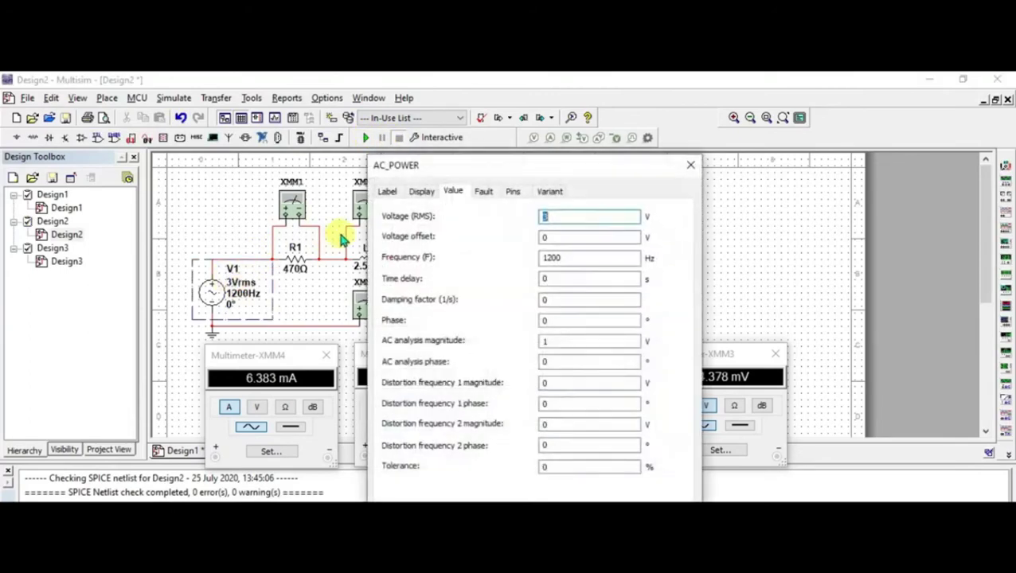
left_click(588, 258)
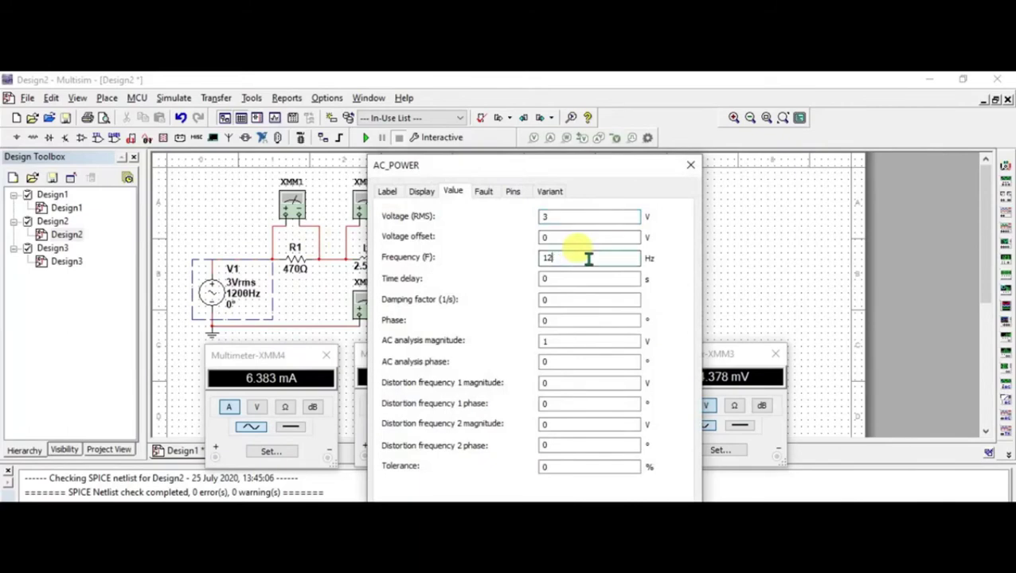
type("75")
key("Return")
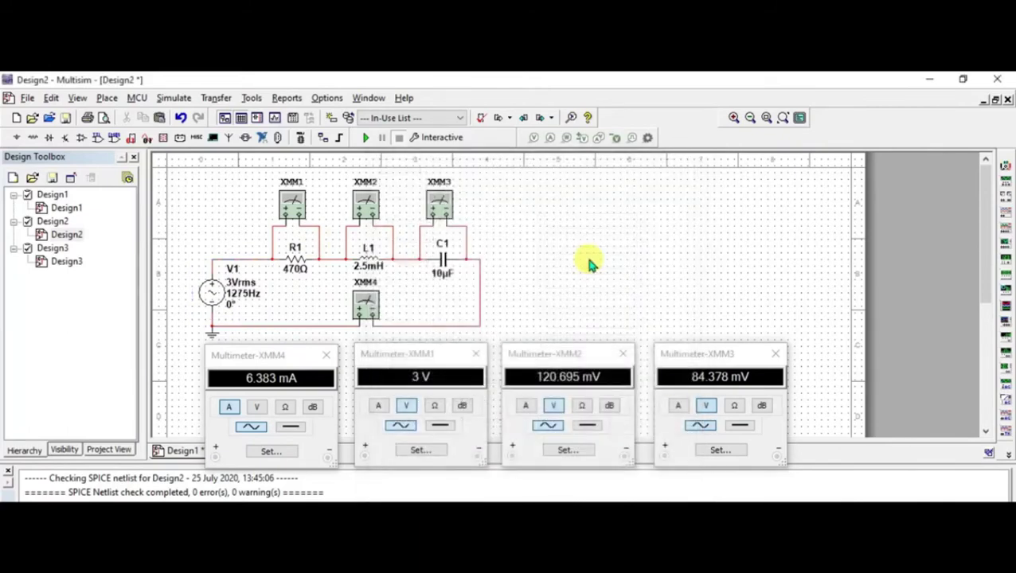
left_click(362, 140)
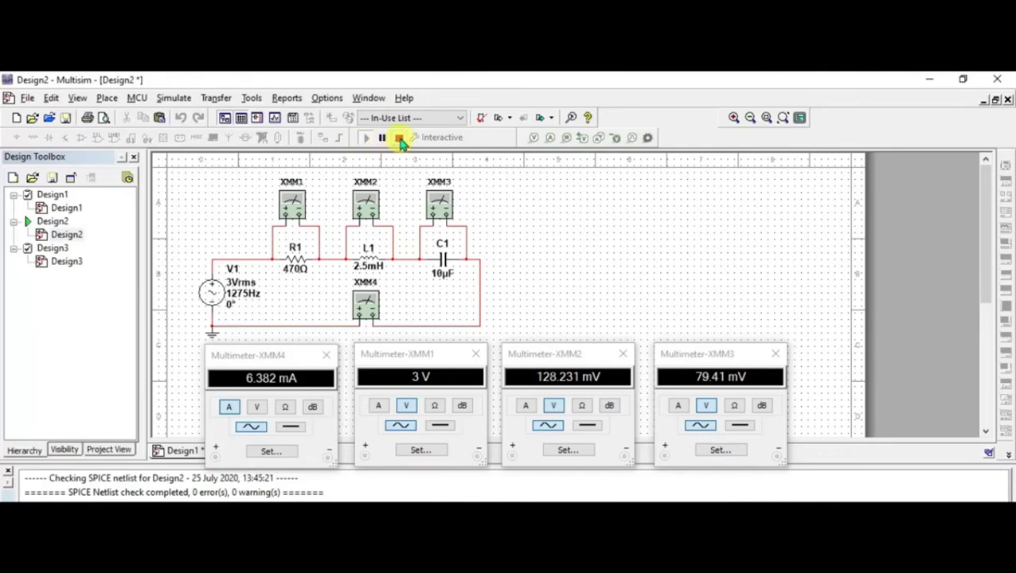
left_click(399, 138)
Set V1's frequency to 1350 Hz and run the series RLC simulation for new multimeter readings, stopping it when done.
double_click(243, 293)
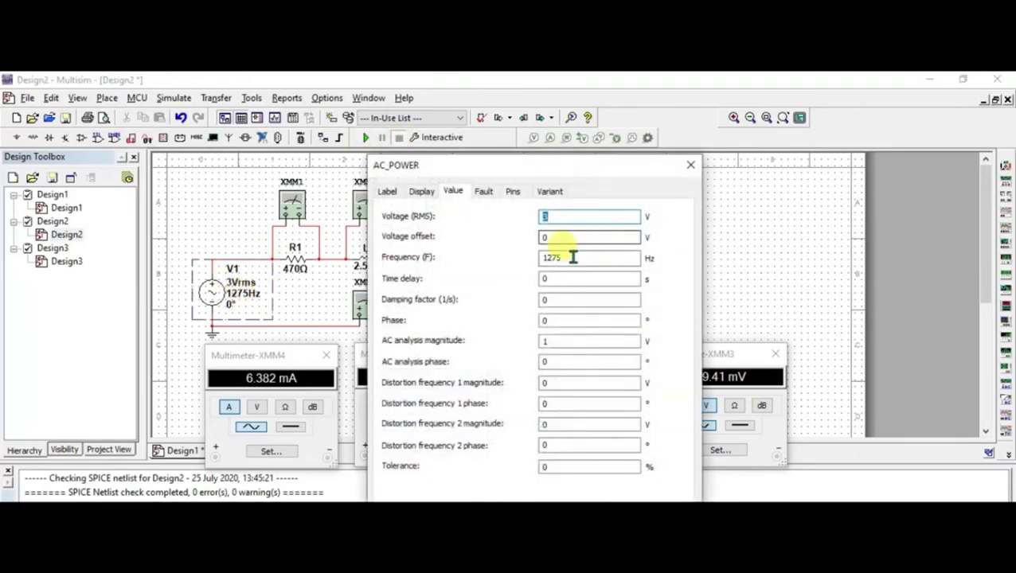
left_click(574, 257)
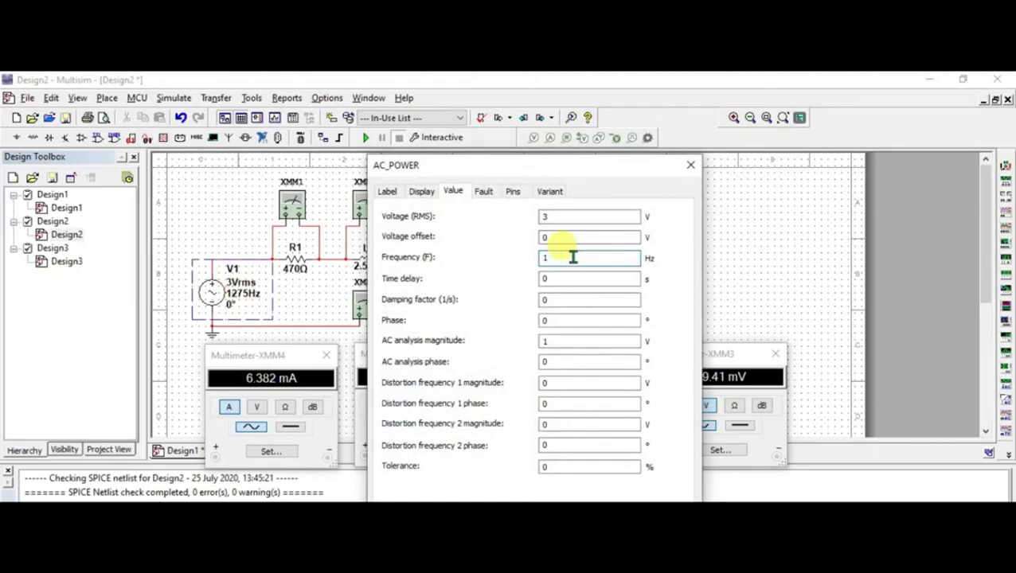
type("350")
key("Return")
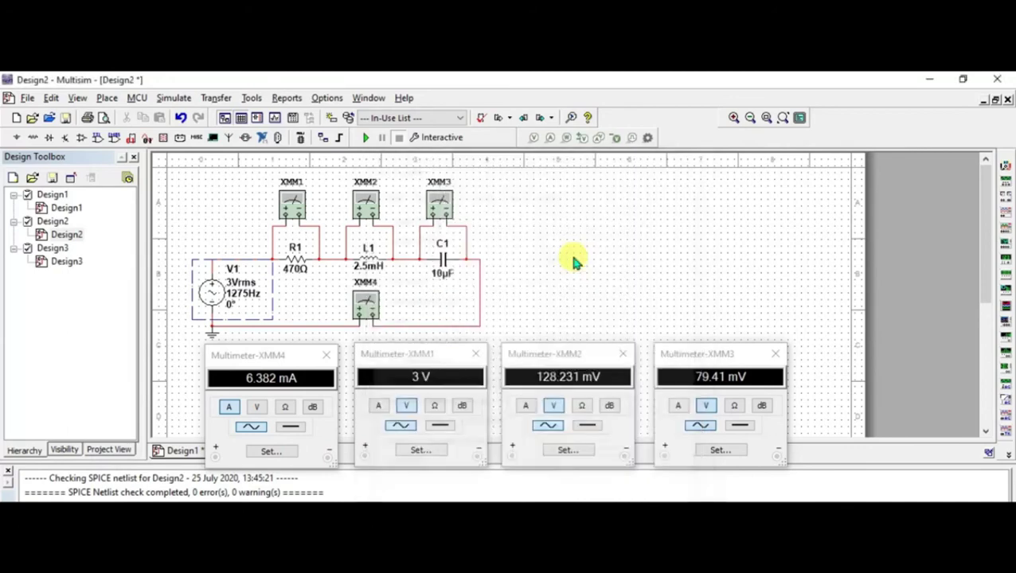
left_click(365, 138)
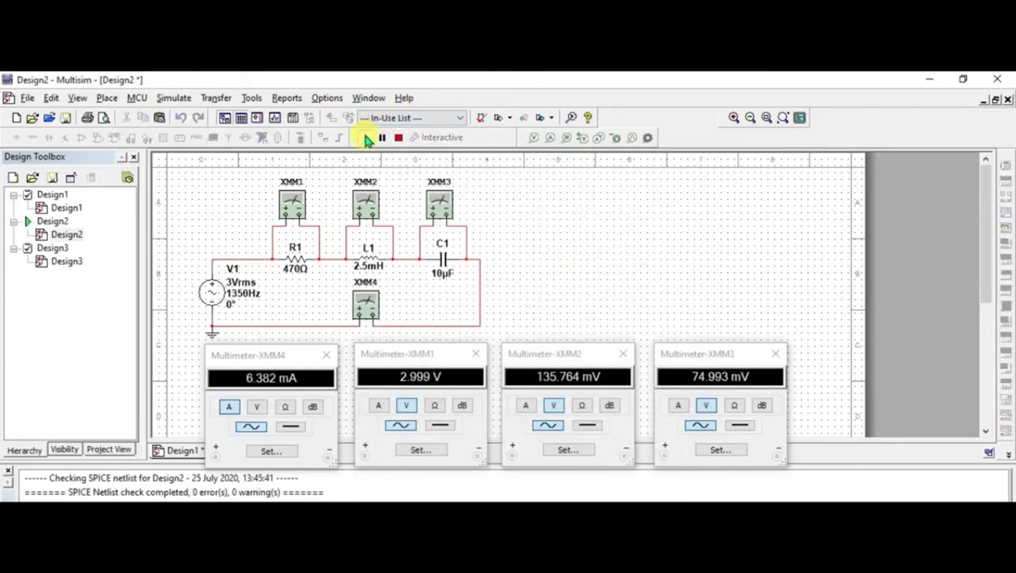
left_click(399, 138)
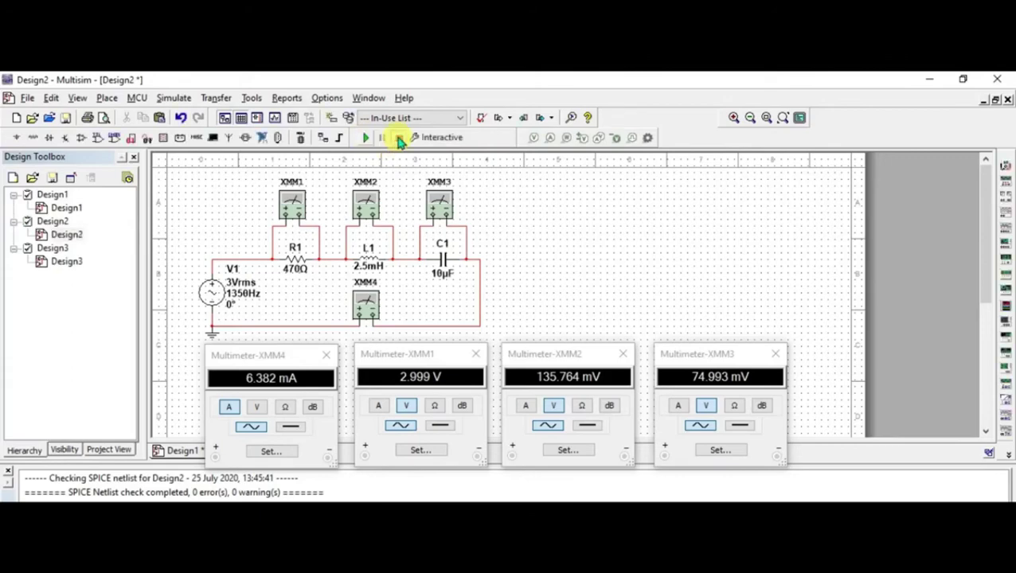
Set V1's frequency to 1425 Hz and simulate Design2 to update the current and voltage readings, stopping the simulation when done.
double_click(238, 294)
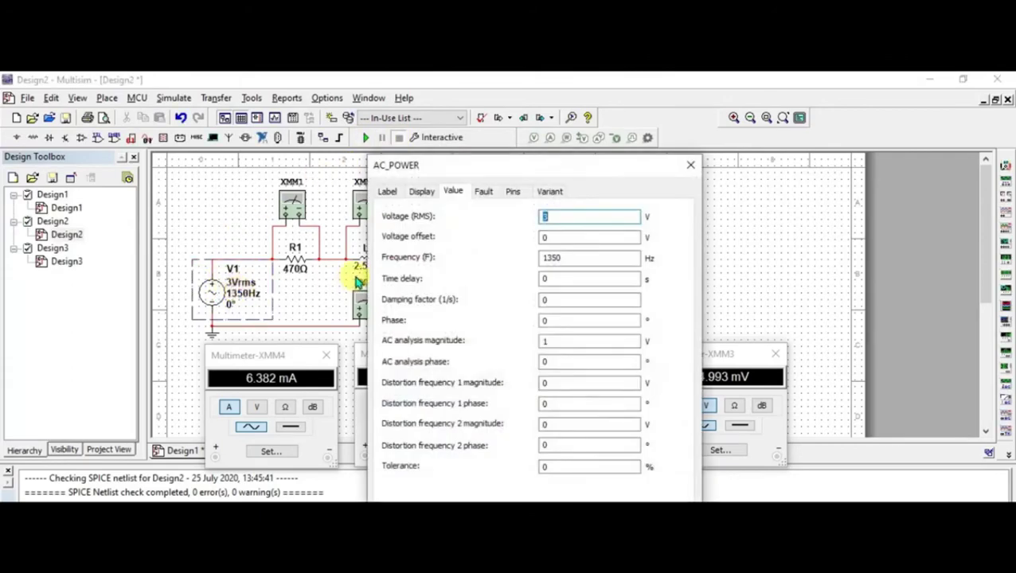
left_click(570, 257)
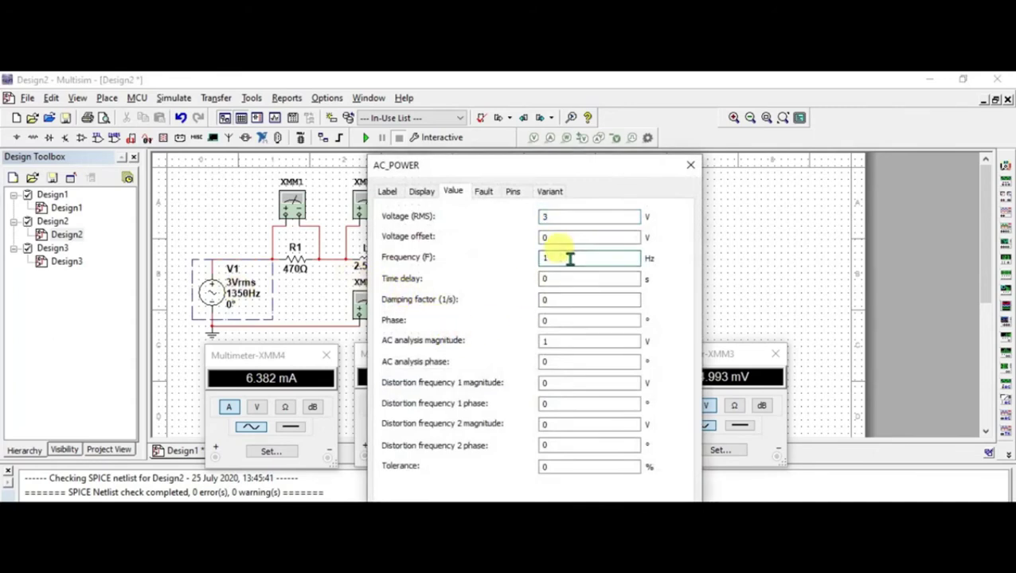
type("425")
key("Return")
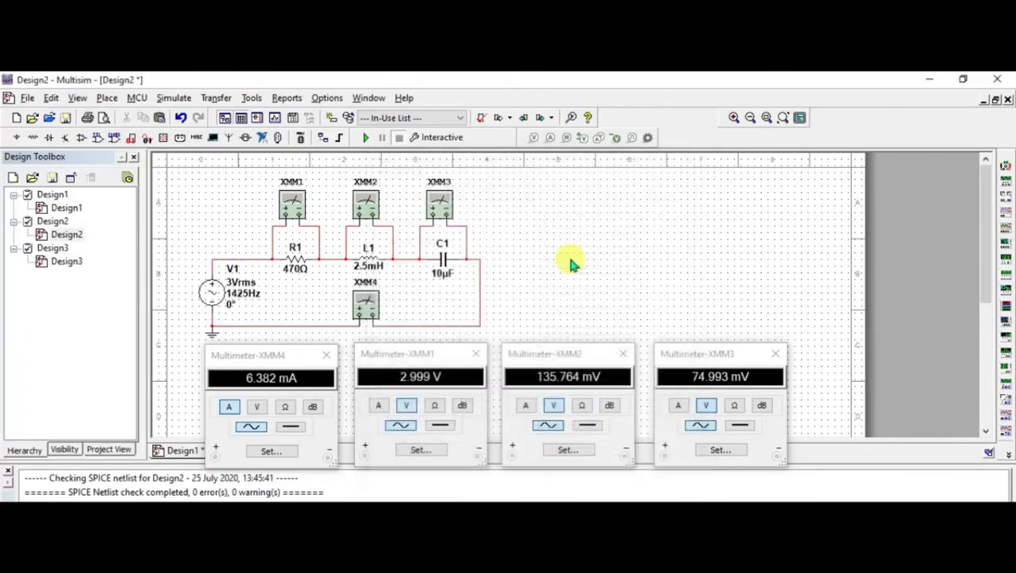
left_click(365, 137)
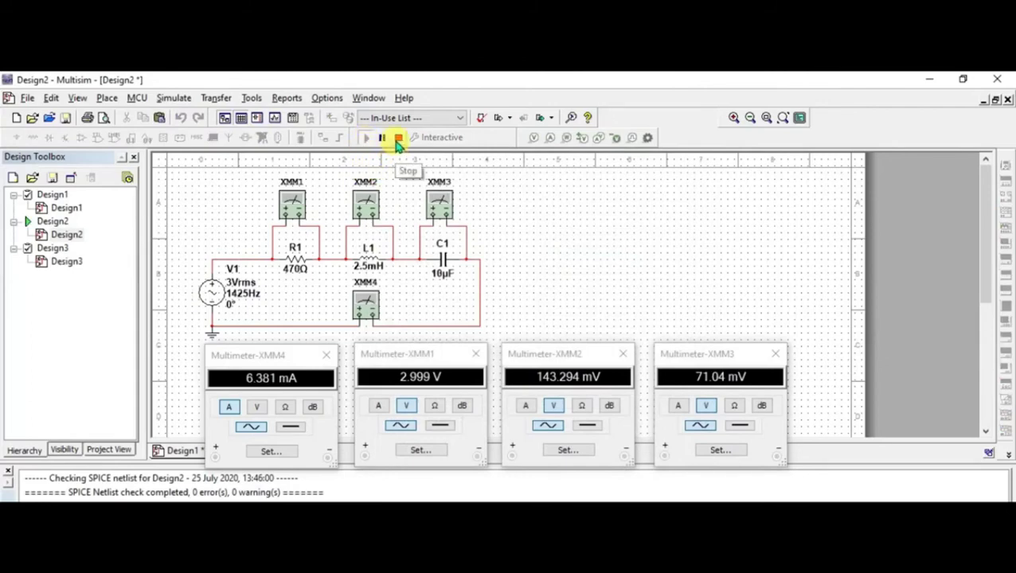
left_click(398, 139)
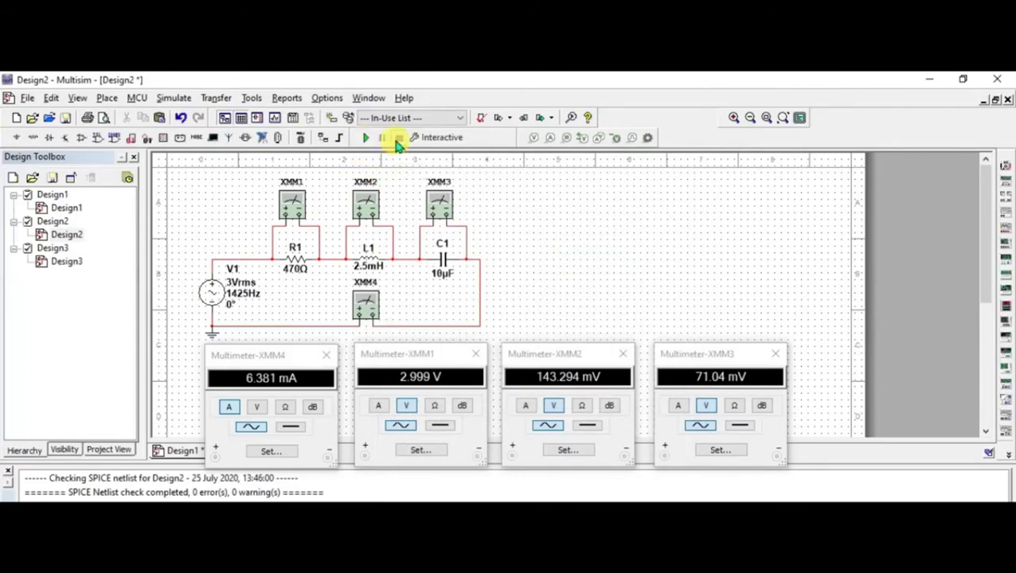
Set V1's frequency to 1500 Hz and run the series RLC circuit for fresh multimeter readings, stopping the simulation when done.
left_click(240, 291)
double_click(239, 302)
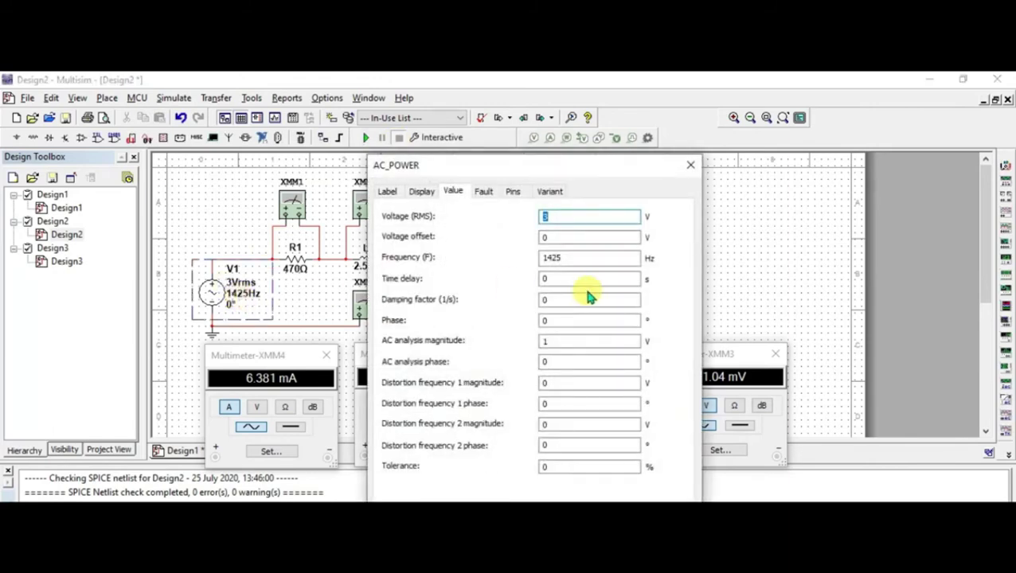
left_click(607, 259)
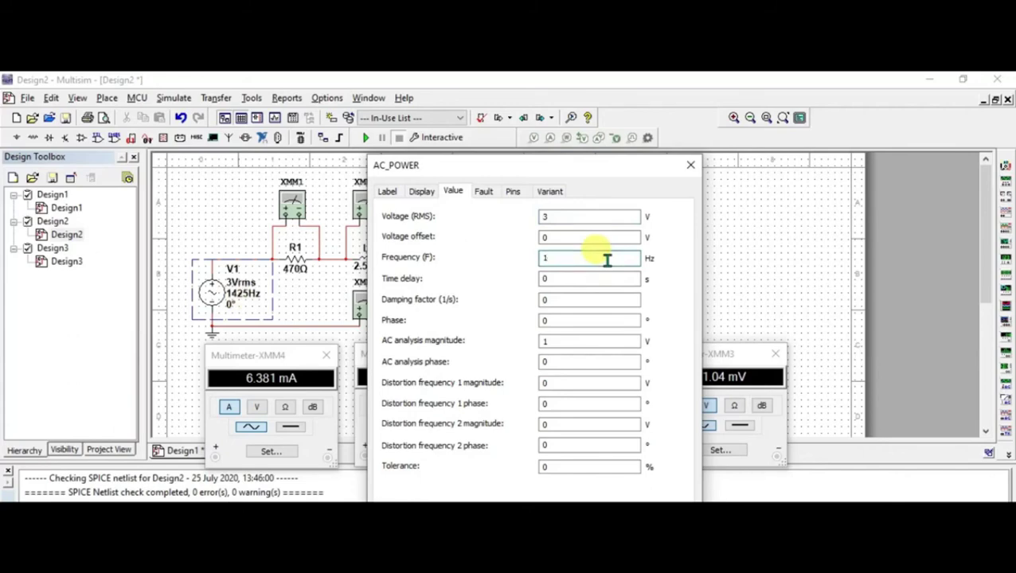
type("1500")
key("Return")
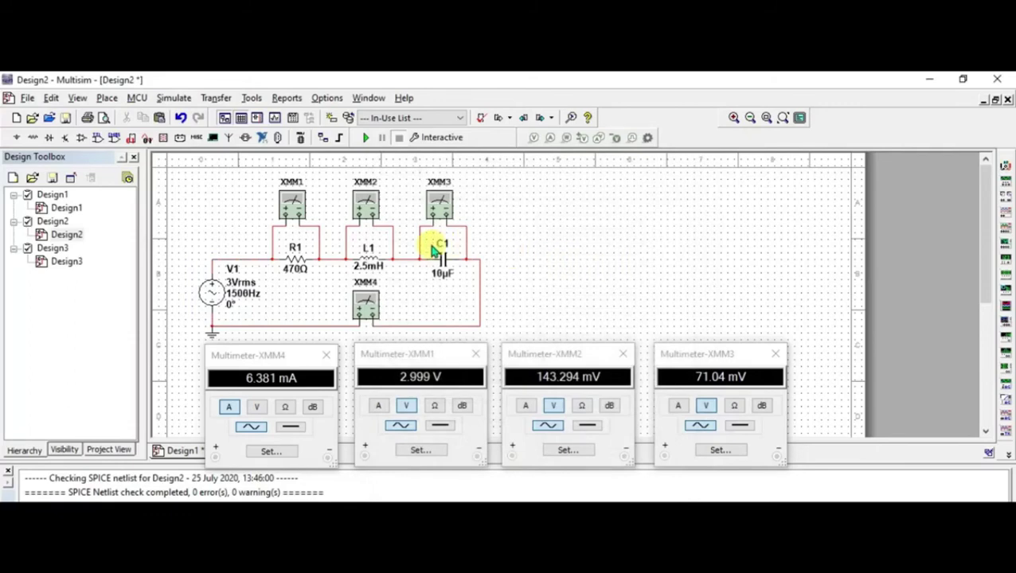
left_click(371, 137)
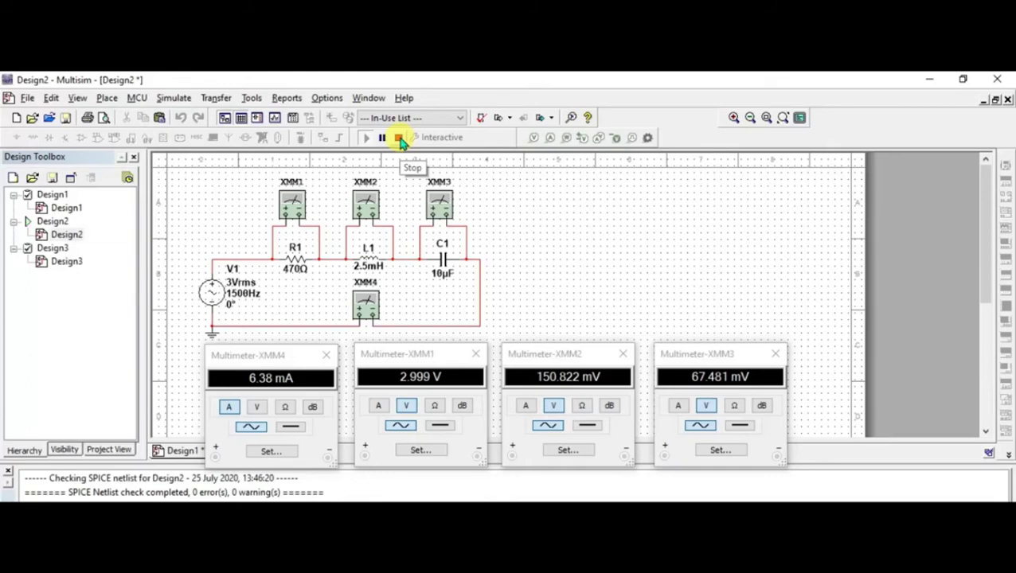
left_click(400, 141)
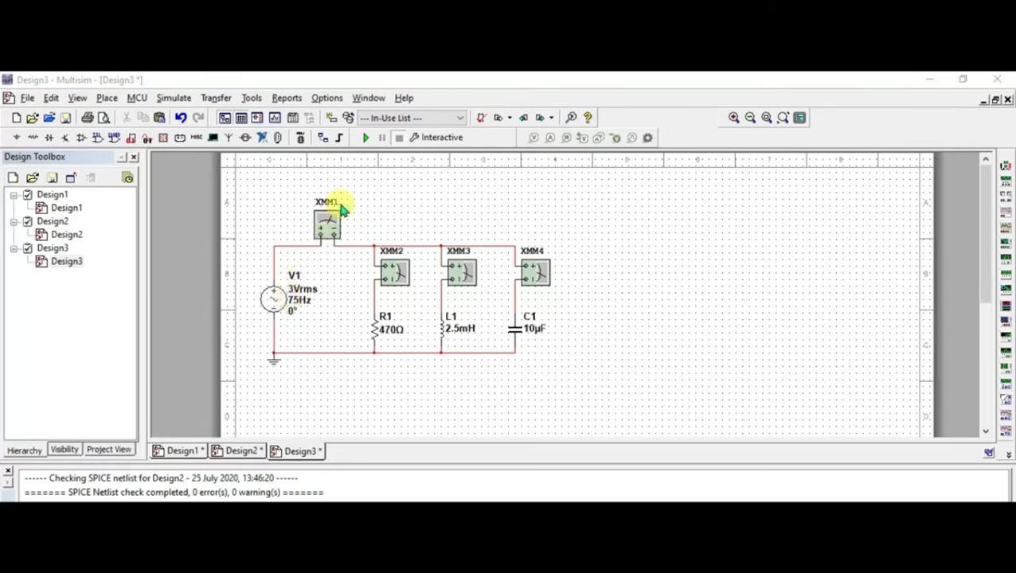
Simulate the parallel RLC circuit in Design3 at 75 Hz and display the readings of XMM1 to XMM4, stopping the simulation when done.
left_click(364, 139)
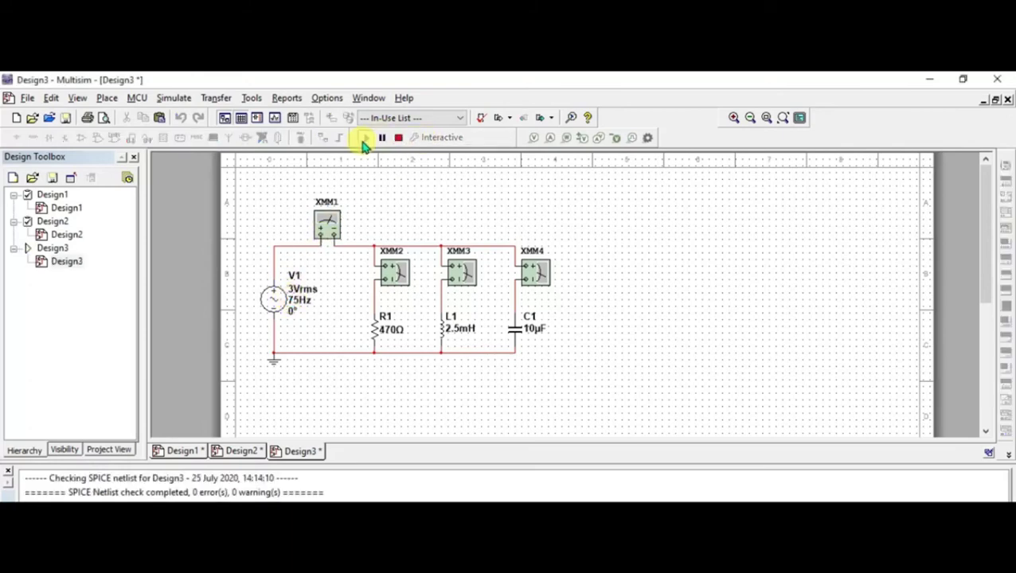
double_click(327, 225)
left_click(384, 275)
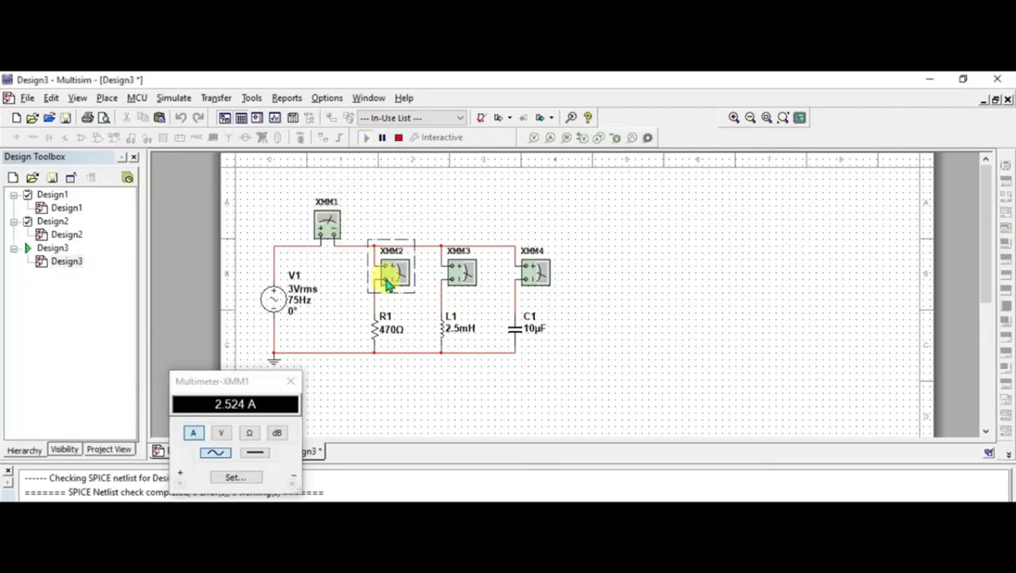
double_click(385, 280)
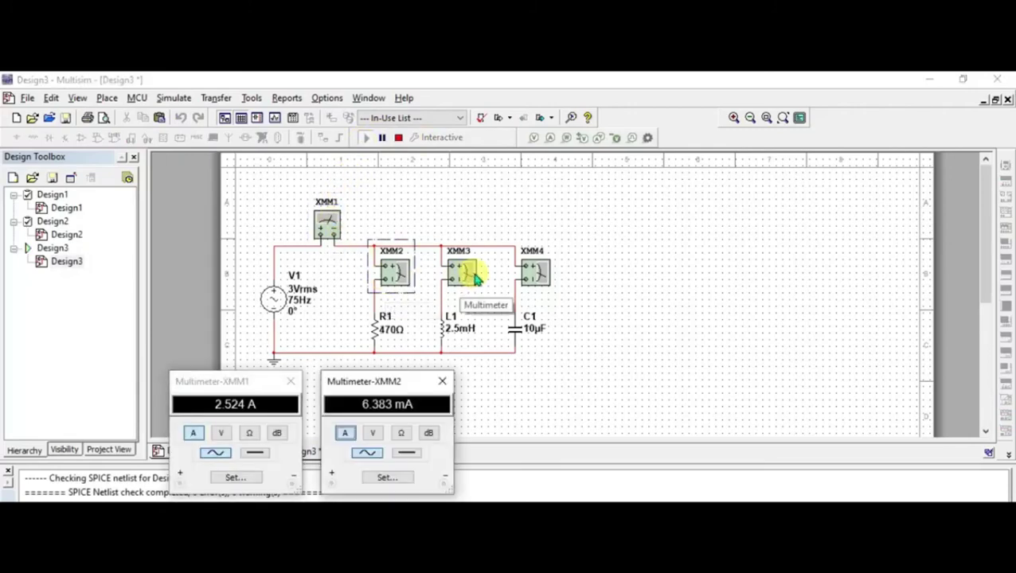
double_click(473, 276)
double_click(543, 273)
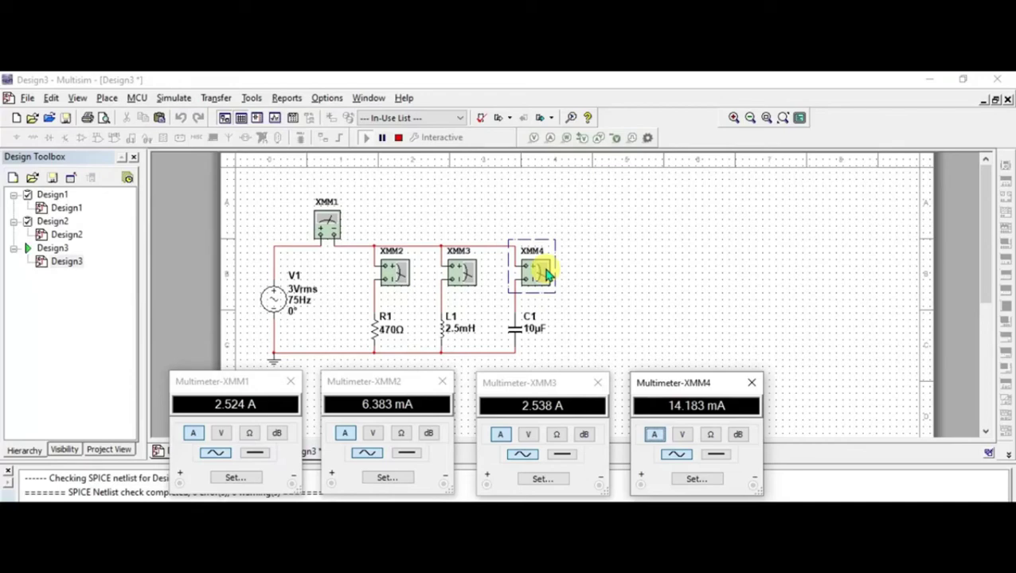
left_click(398, 138)
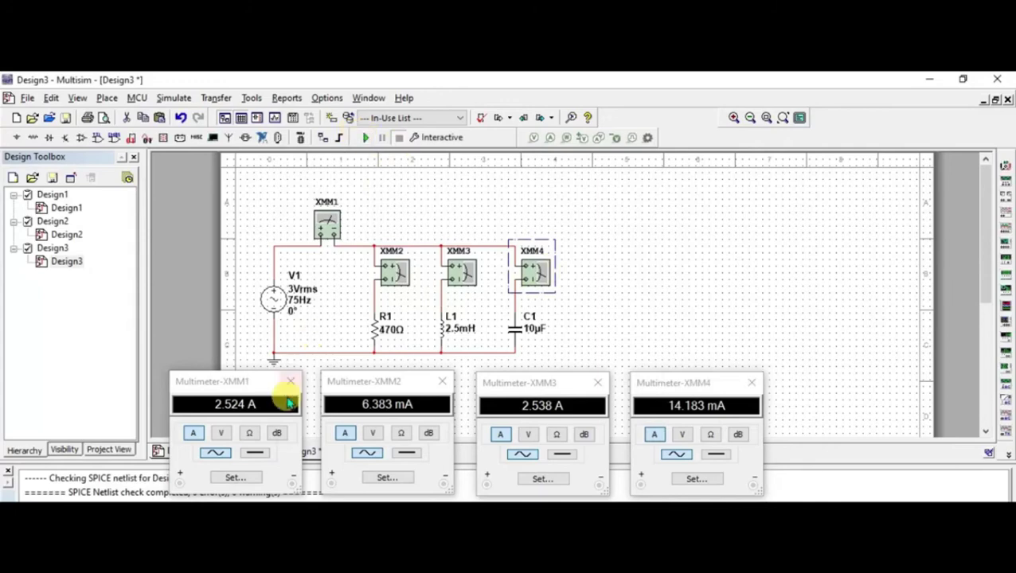
Set V1's frequency to 150 Hz and run the parallel RLC simulation for new multimeter current readings, stopping it when done.
double_click(300, 309)
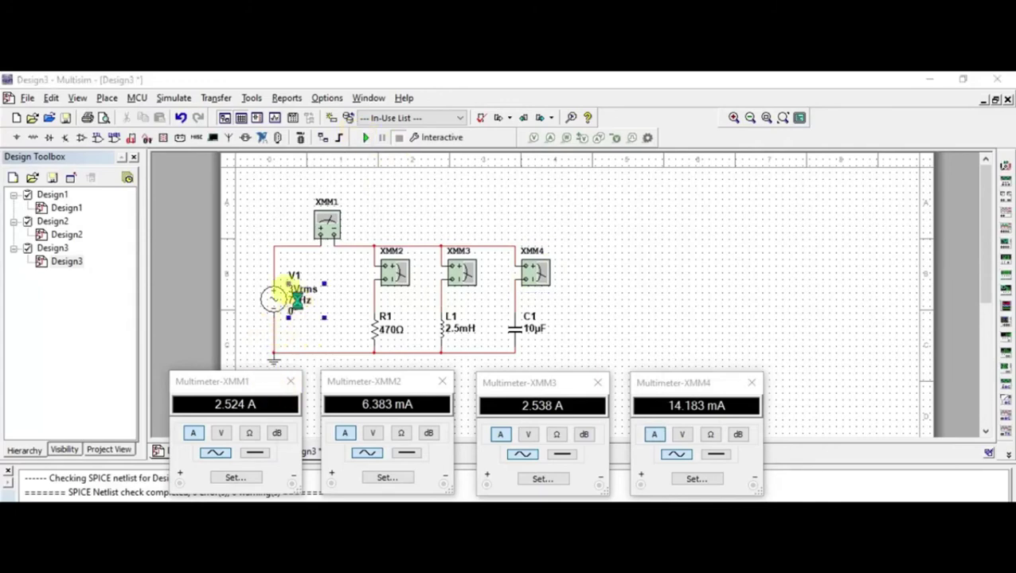
left_click(580, 261)
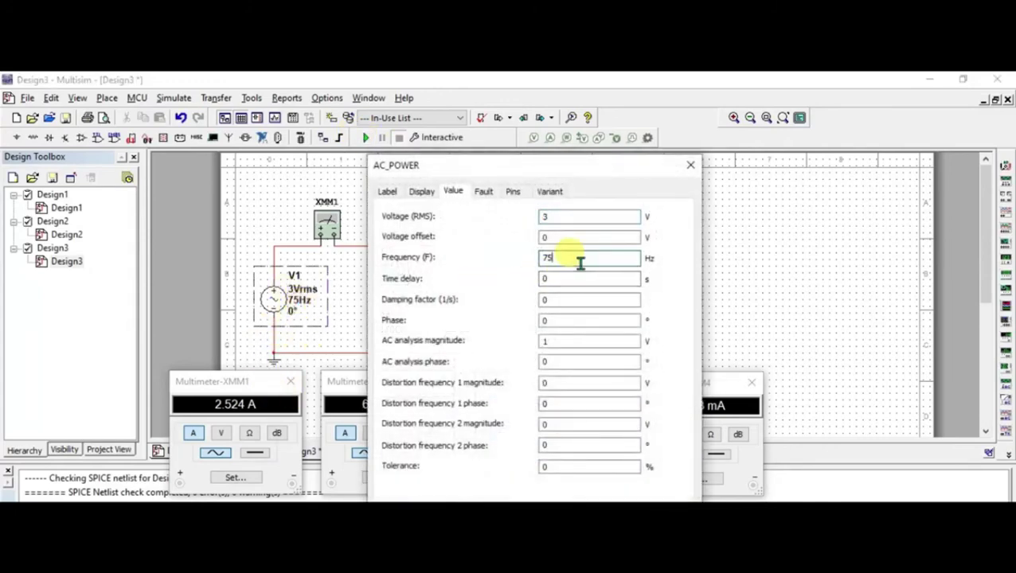
key("BackSpace")
key("BackSpace")
type("1")
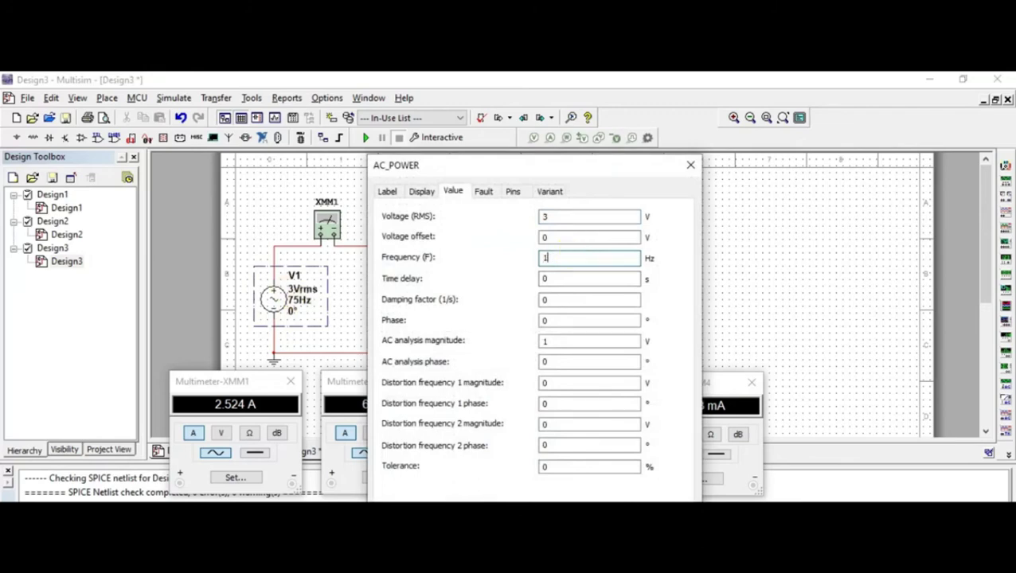
type("50")
key("Return")
left_click(367, 138)
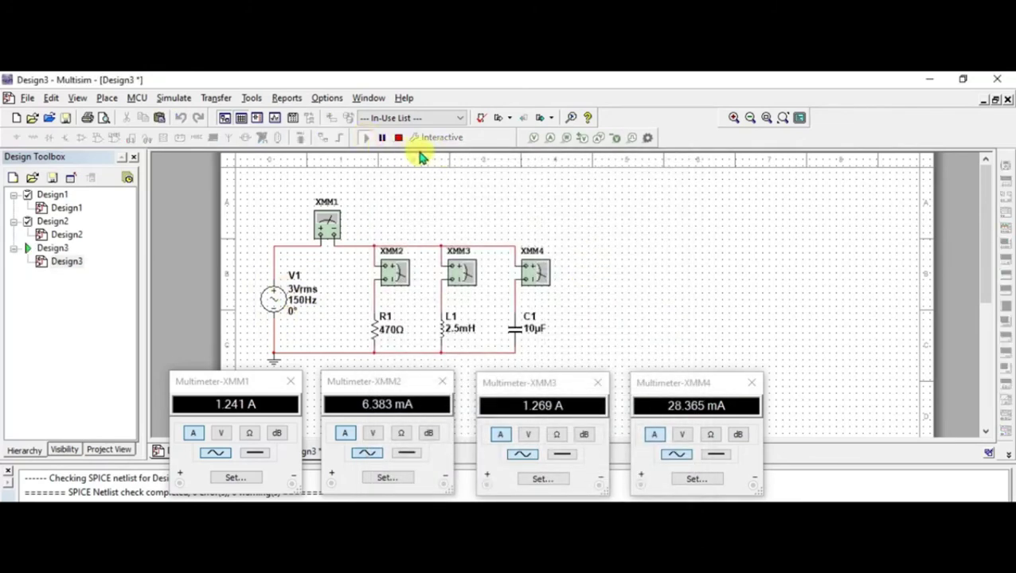
left_click(398, 140)
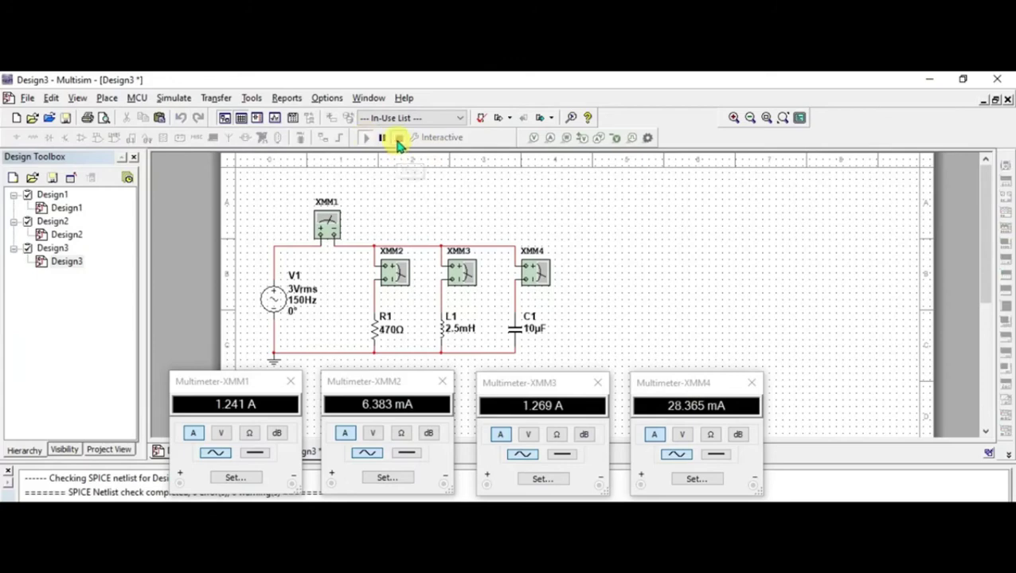
Set V1's frequency to 225 Hz and simulate Design3 to update the four current readings, stopping the simulation when done.
double_click(293, 309)
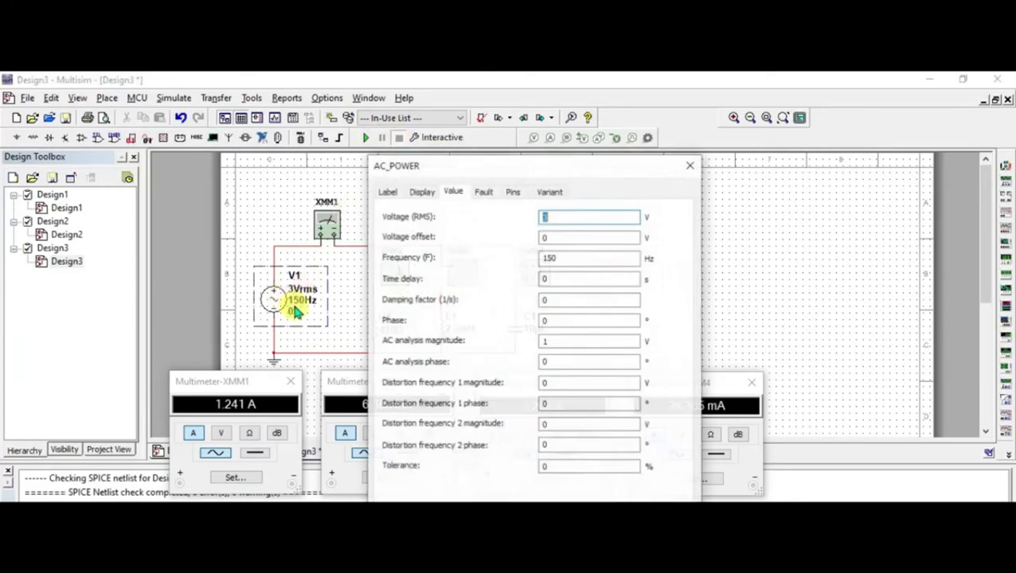
left_click(552, 255)
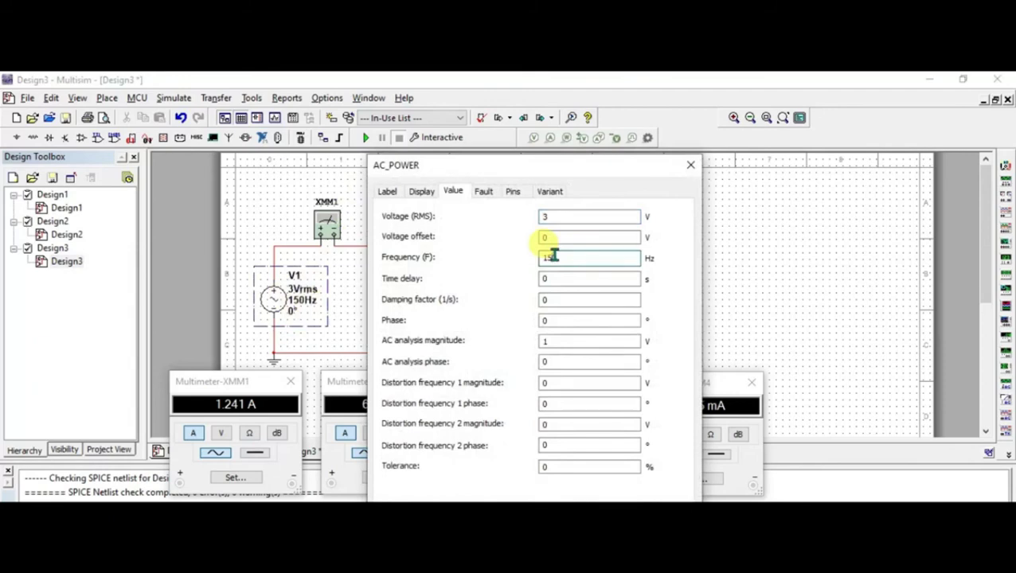
key("BackSpace")
key("BackSpace")
key("BackSpace")
type("225")
key("Return")
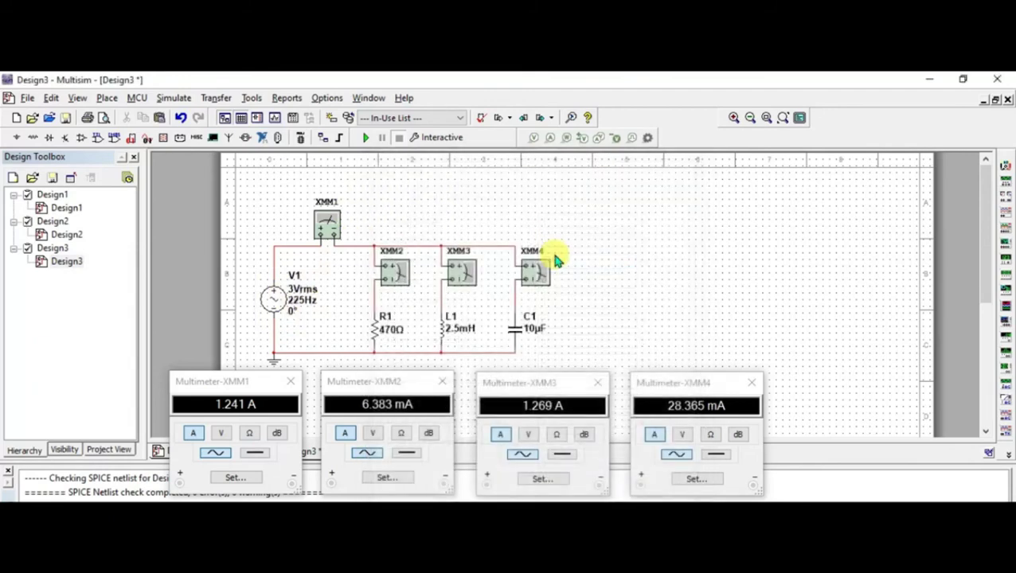
left_click(366, 137)
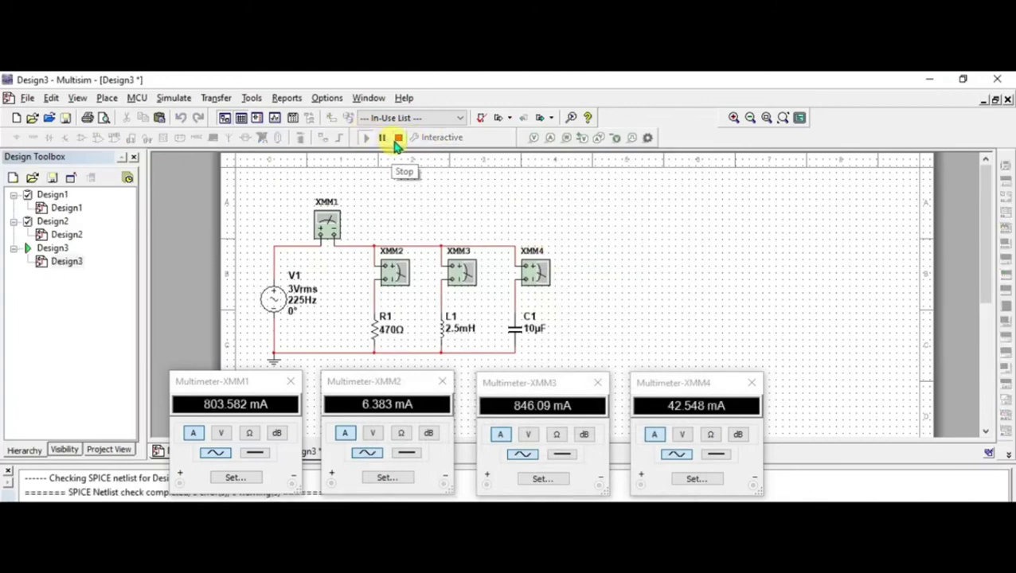
left_click(395, 139)
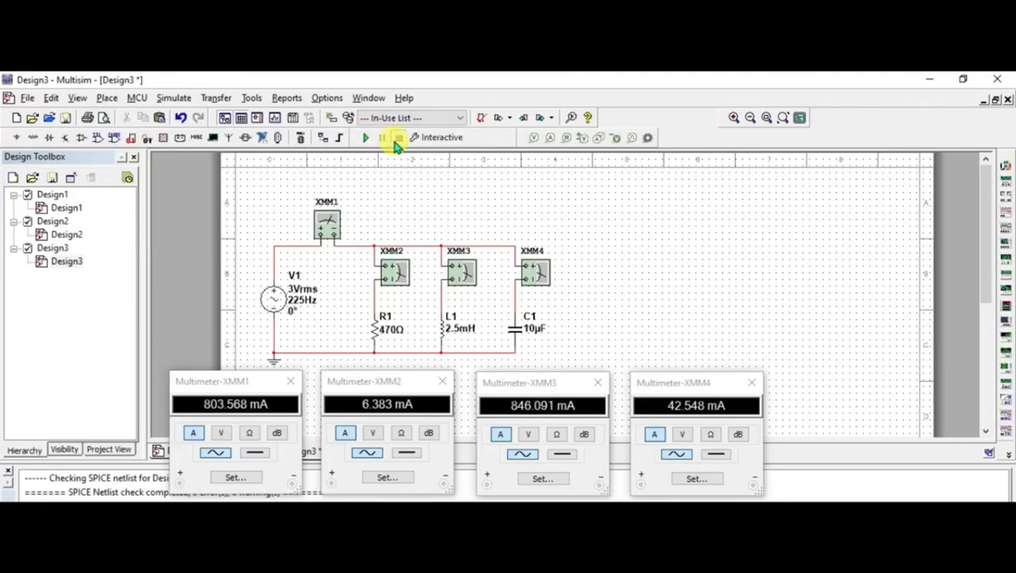
Set V1's frequency to 300 Hz and run the parallel RLC simulation twice for the branch and total currents, stopping it each time.
double_click(296, 301)
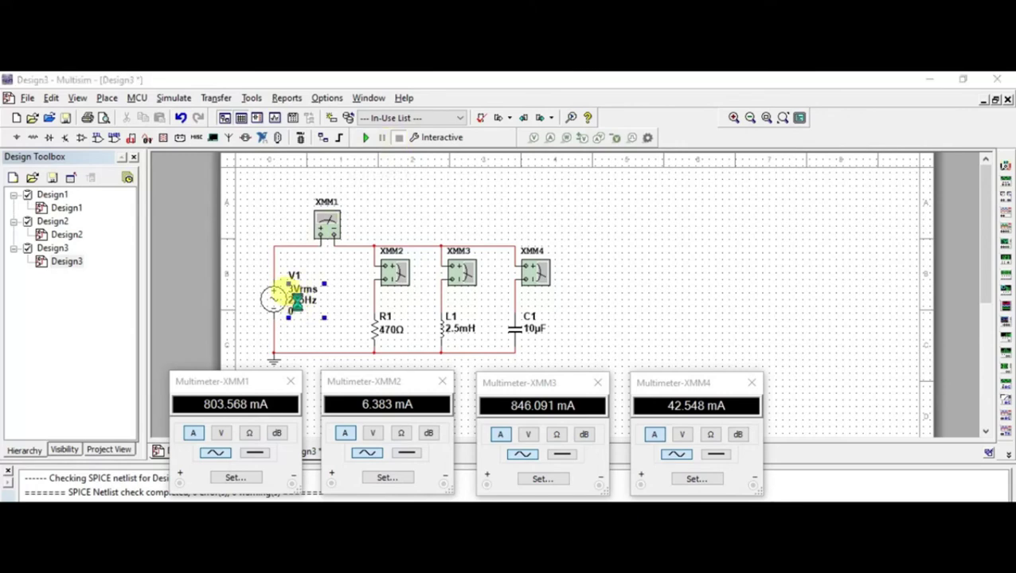
left_click(571, 262)
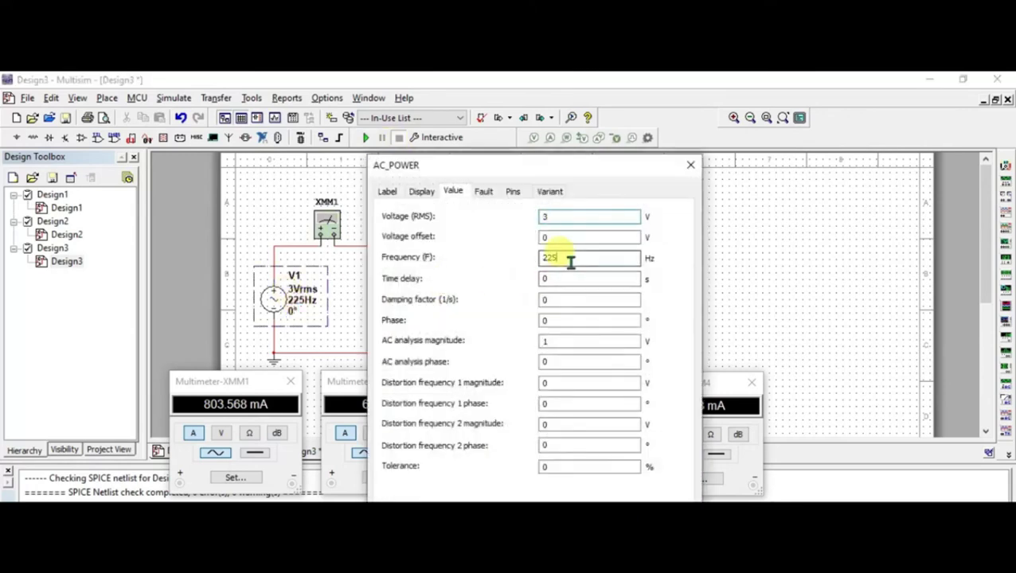
key("BackSpace")
key("BackSpace")
key("BackSpace")
type("300")
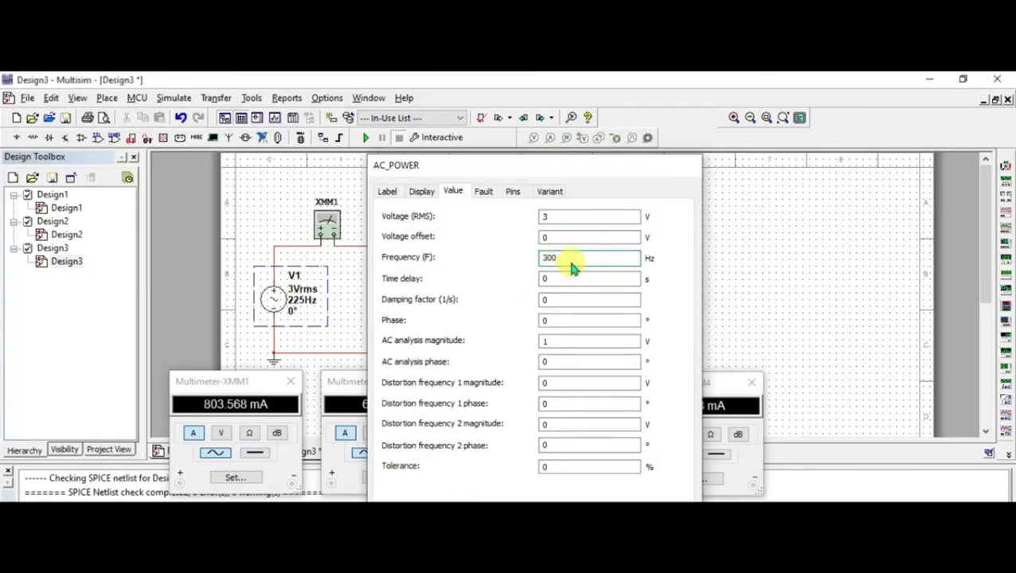
key("Return")
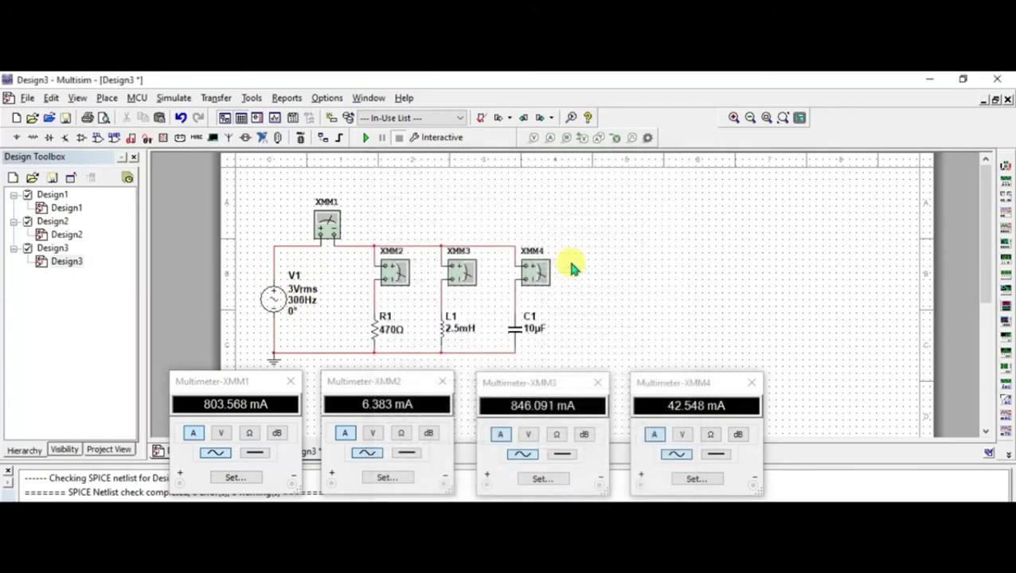
left_click(367, 139)
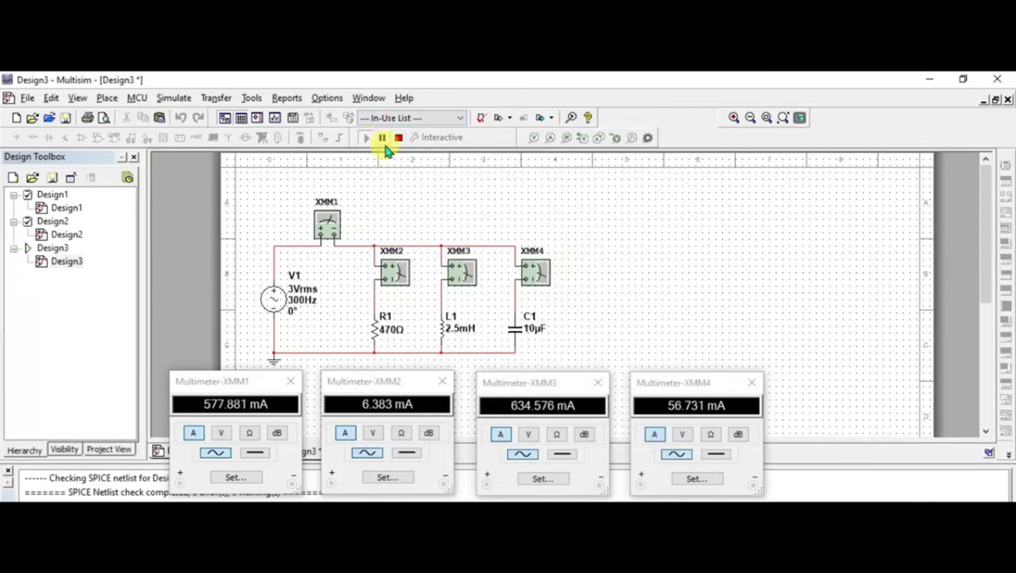
left_click(402, 141)
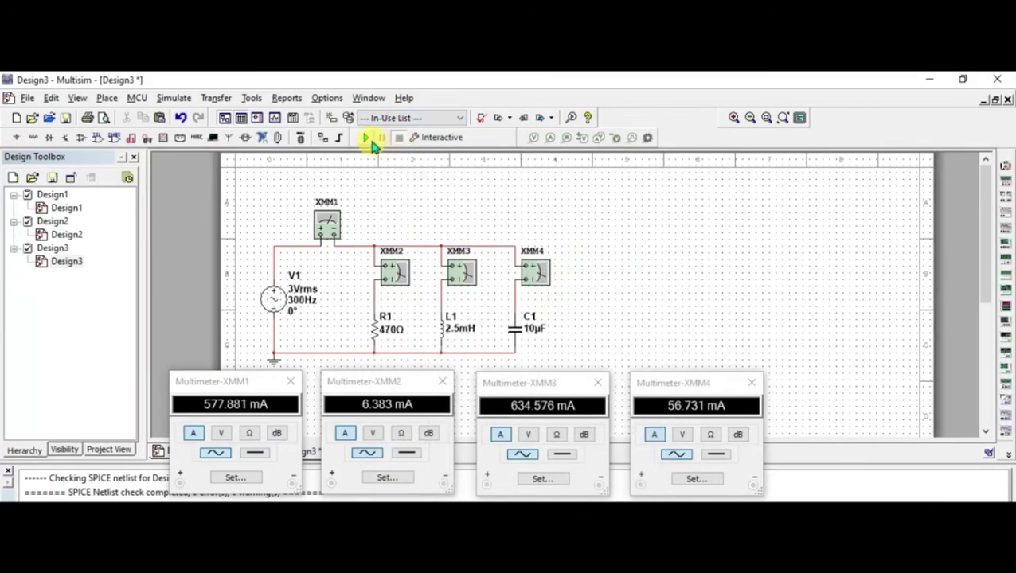
left_click(368, 140)
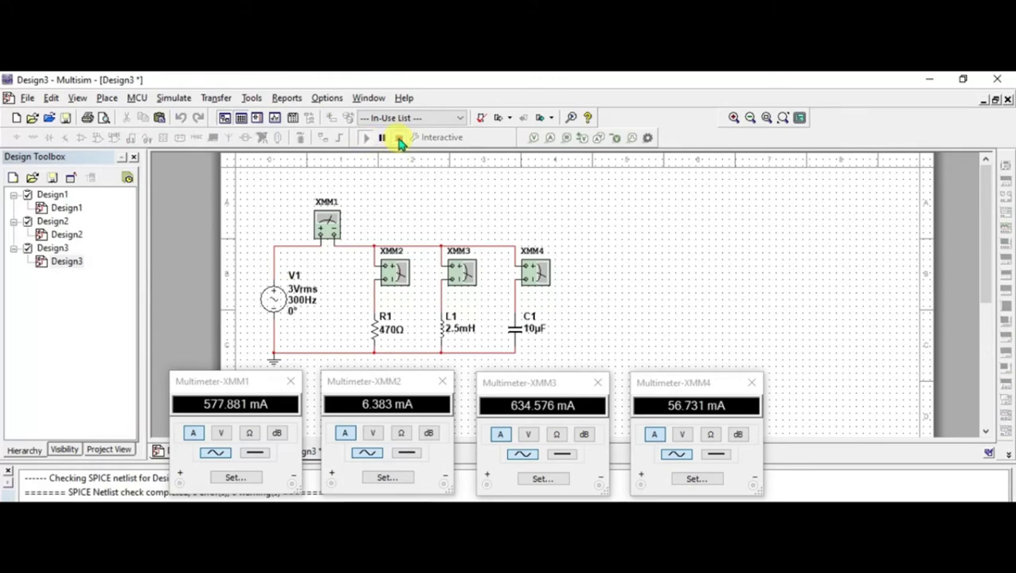
left_click(399, 138)
Set V1's frequency to 375 Hz and simulate the parallel RLC circuit for fresh readings on XMM1 to XMM4, stopping it when done.
double_click(279, 295)
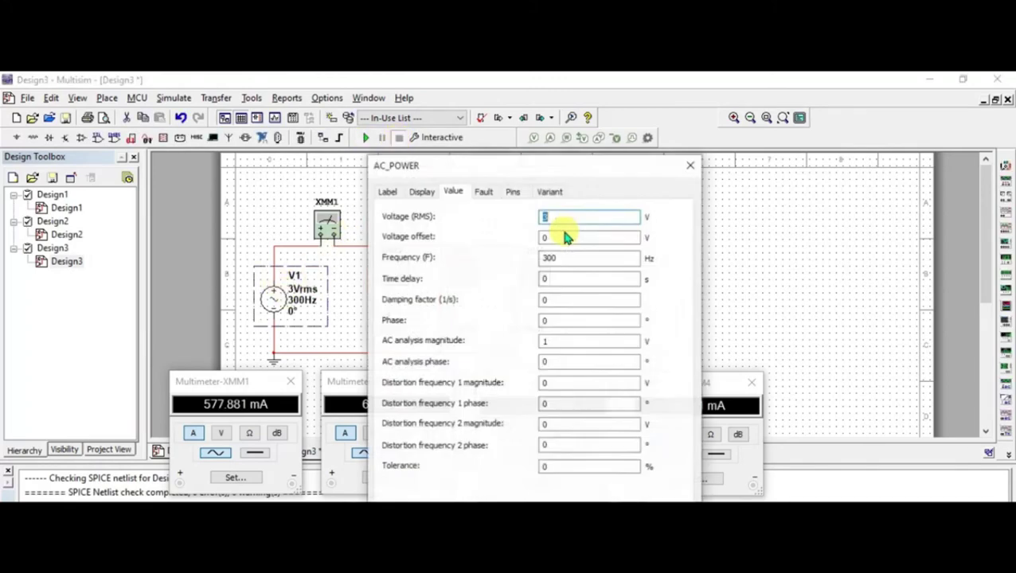
left_click(561, 259)
key("BackSpace")
key("BackSpace")
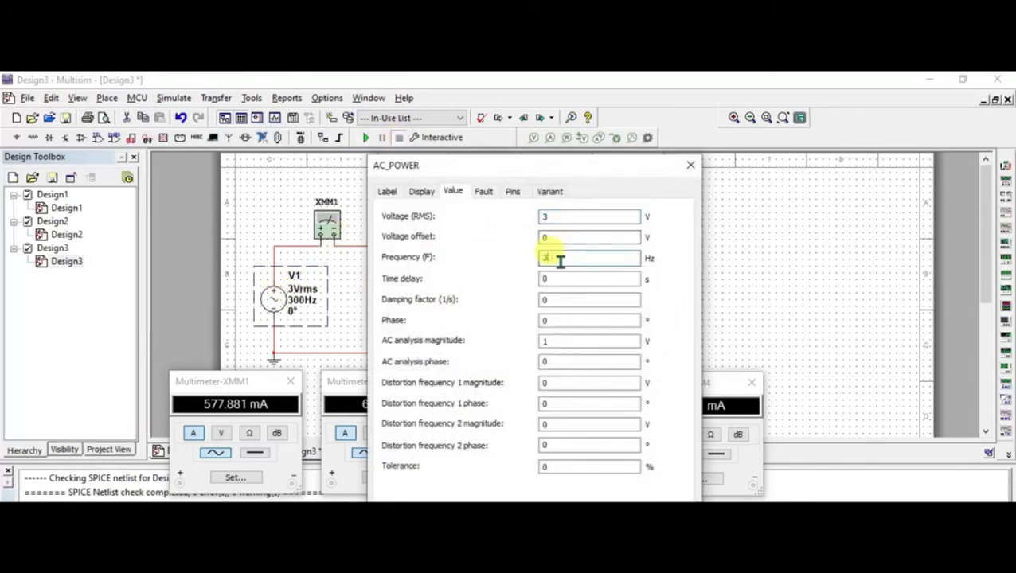
type("75")
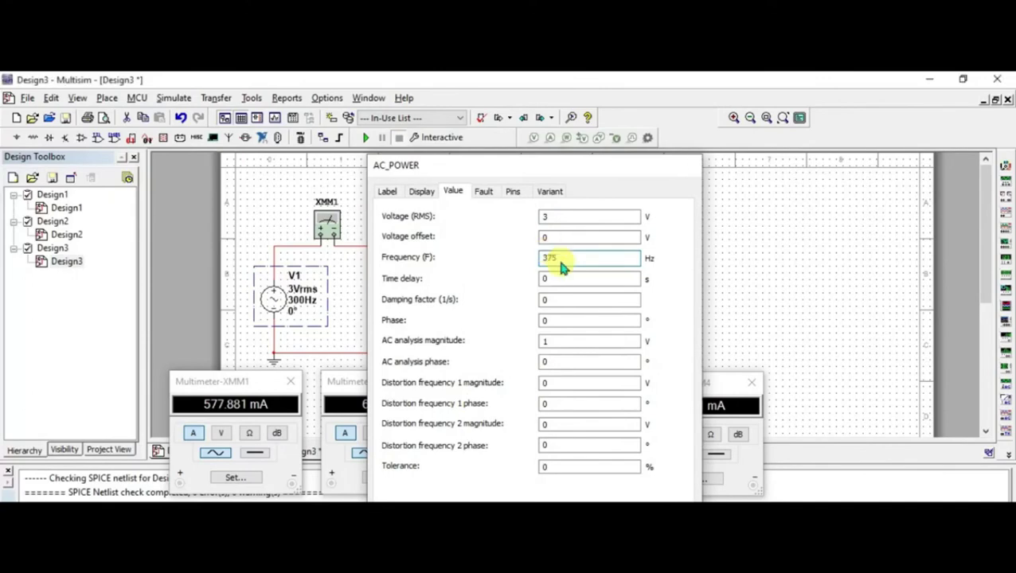
key("Return")
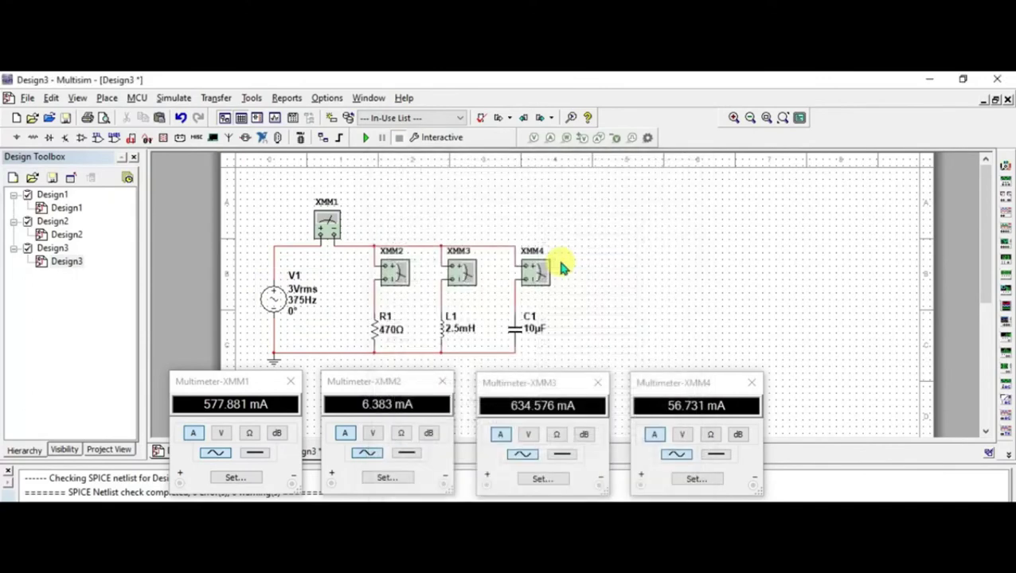
left_click(365, 140)
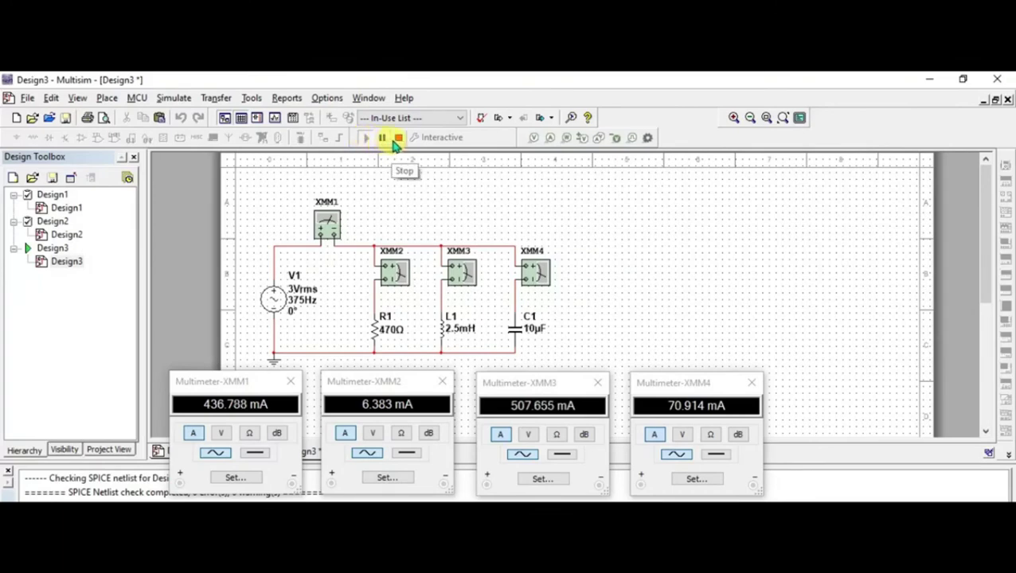
left_click(398, 139)
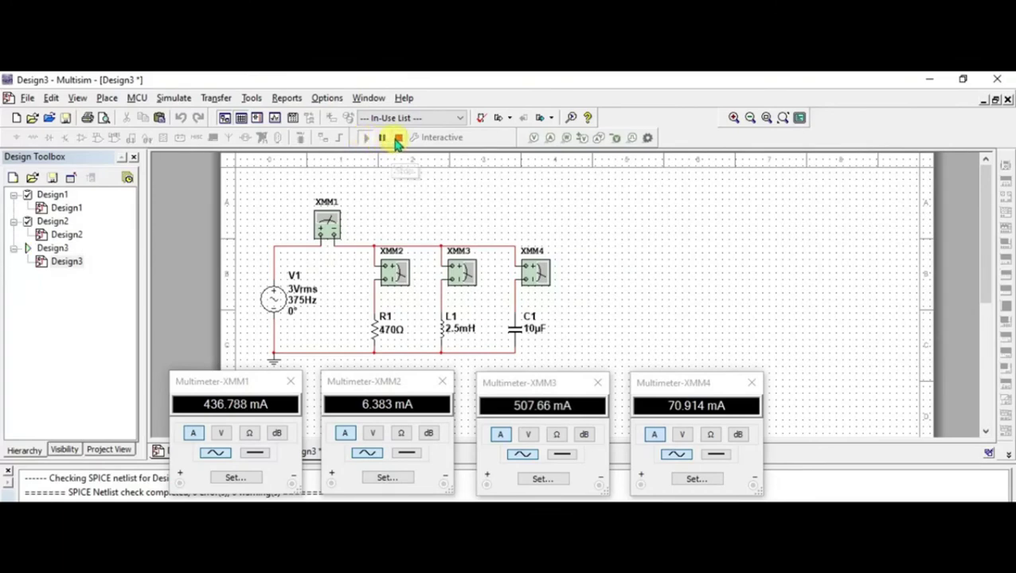
Set V1's frequency to 450 Hz and run Design3 to refresh the multimeters' current readings, stopping the simulation when done.
double_click(302, 293)
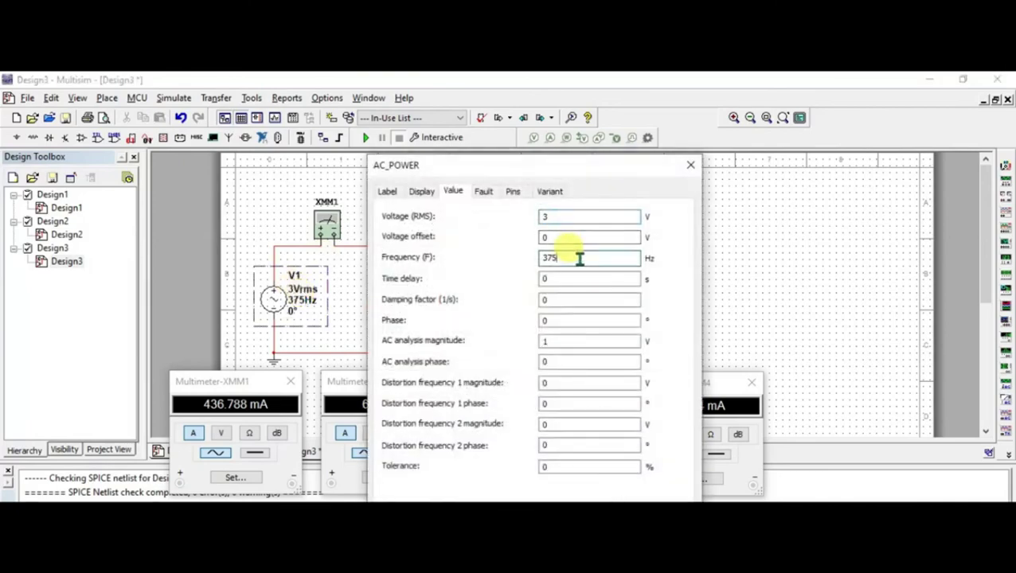
left_click(580, 259)
type("450")
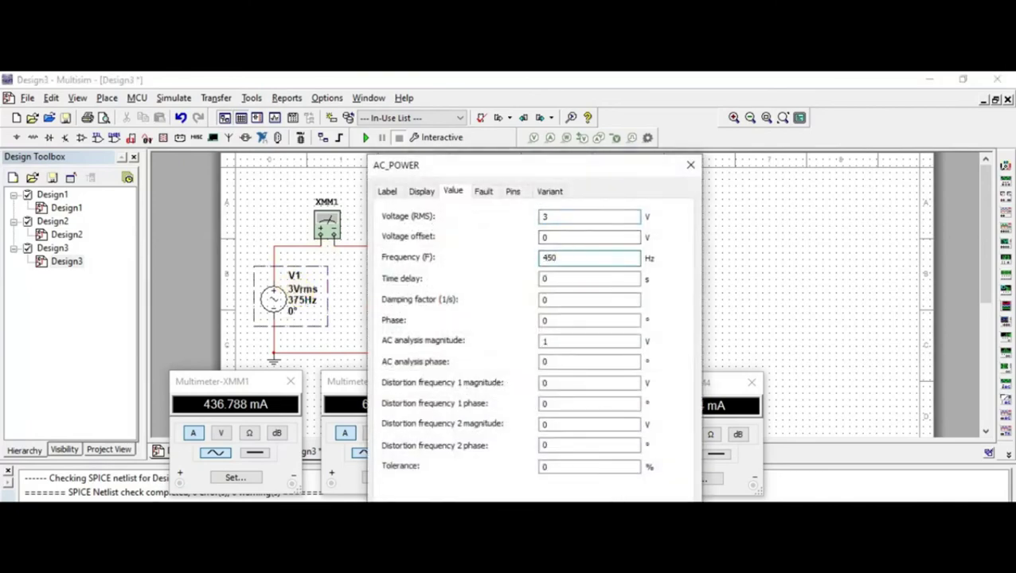
key("Return")
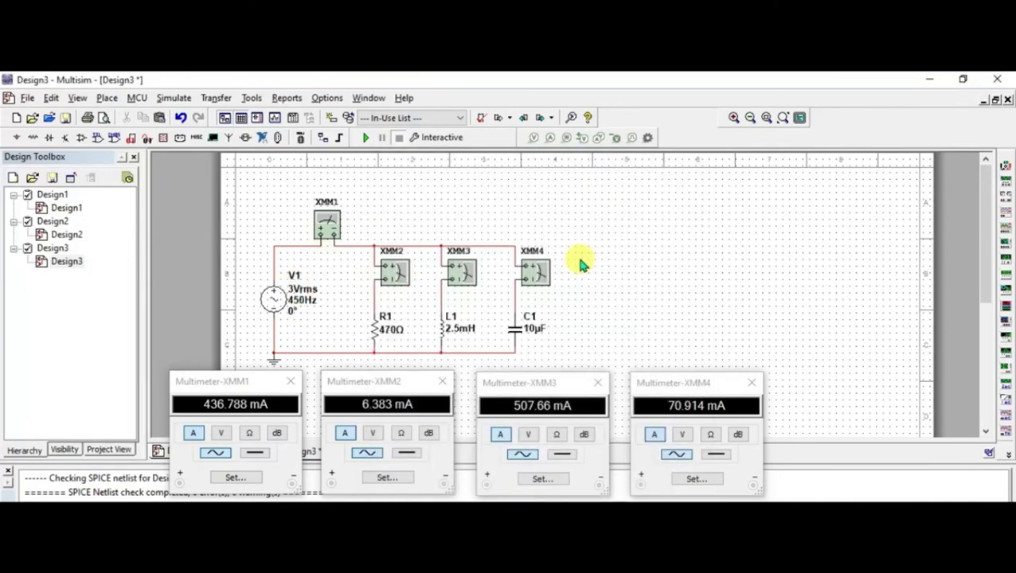
left_click(367, 139)
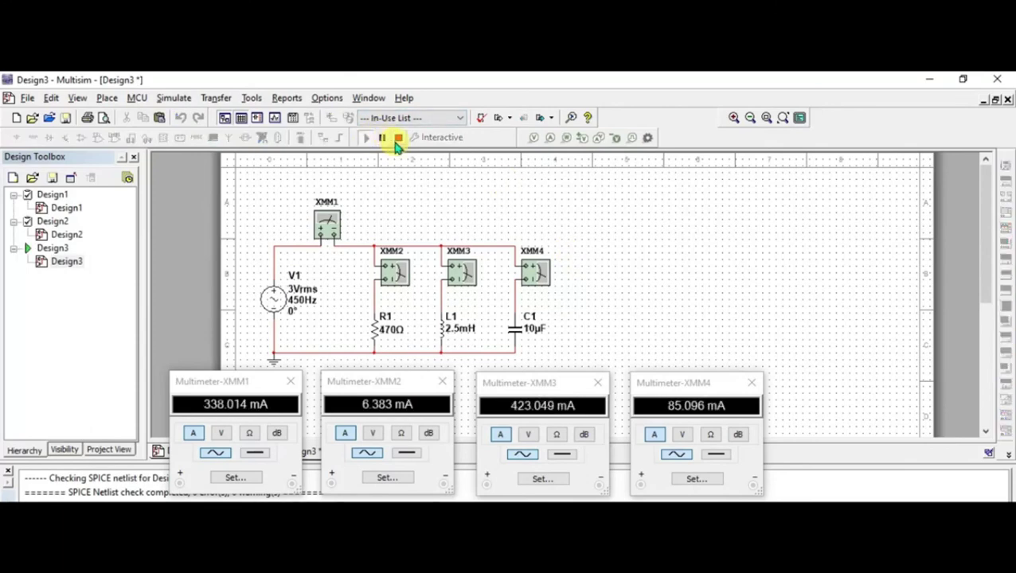
left_click(398, 139)
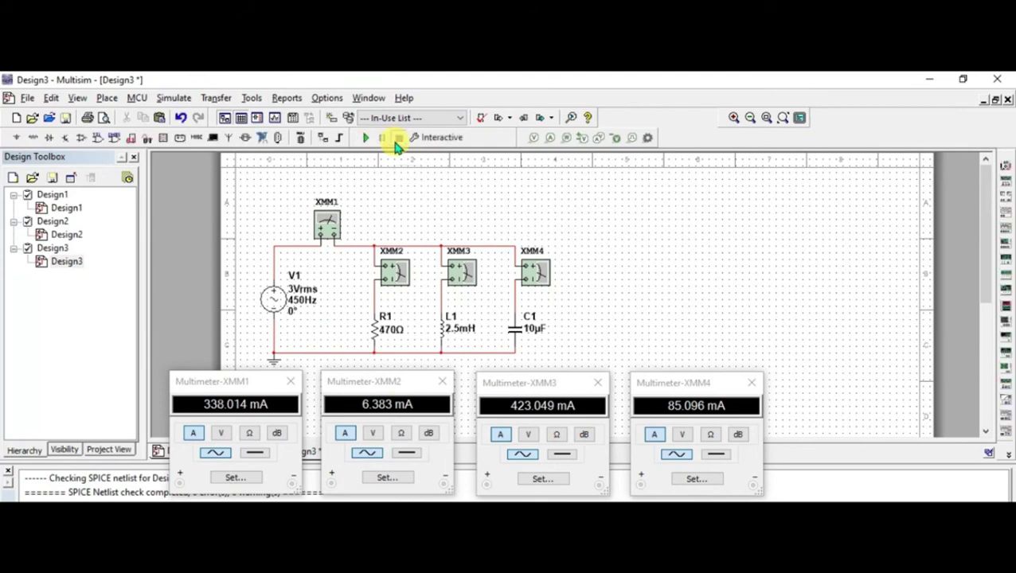
Set V1's frequency to 525 Hz and simulate the parallel RLC circuit for new current readings, stopping the simulation when done.
double_click(304, 294)
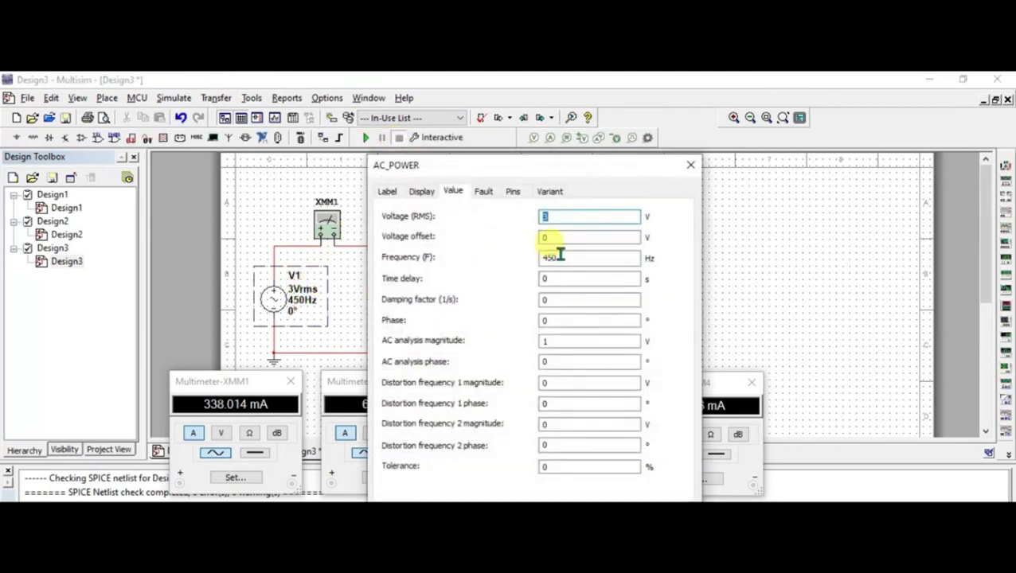
left_click(569, 256)
type("525")
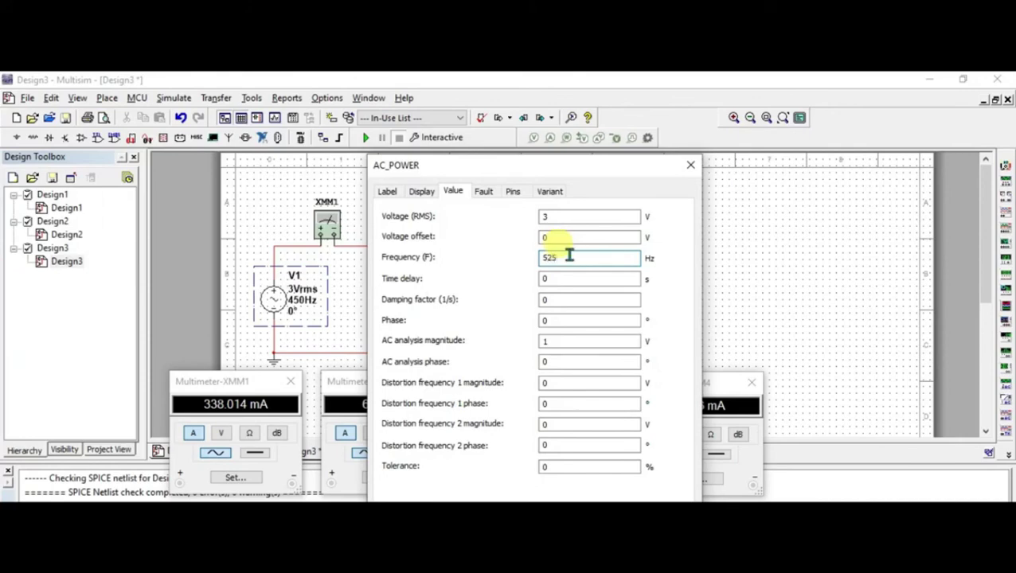
key("Return")
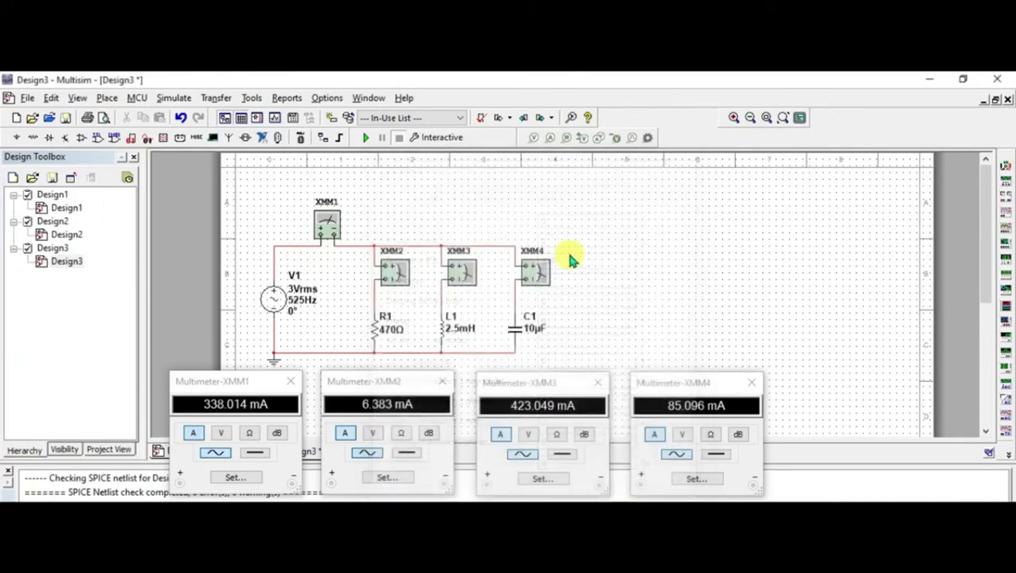
left_click(365, 140)
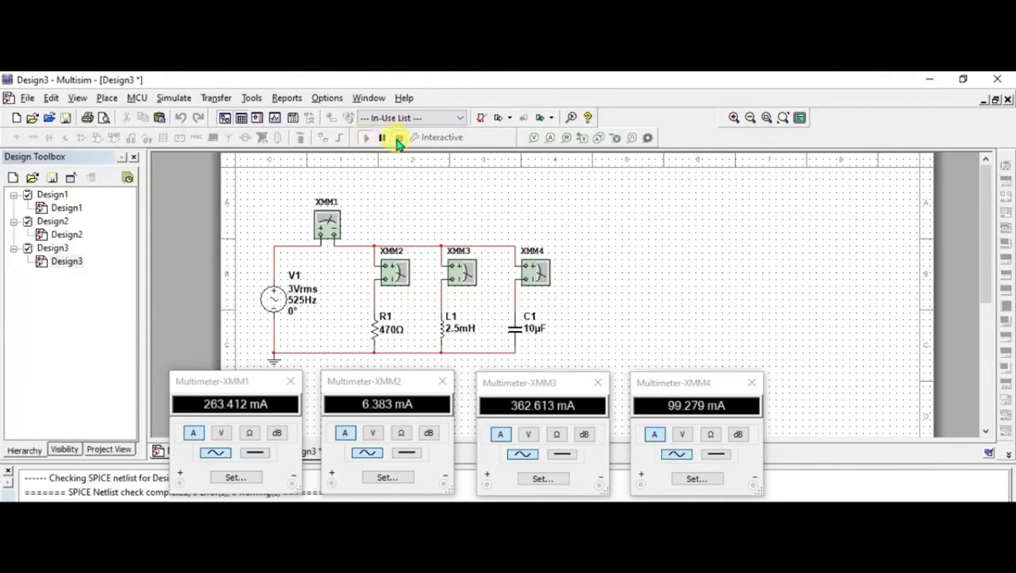
left_click(398, 140)
Set V1's frequency to 600 Hz and simulate the parallel RLC circuit for the total and branch currents, stopping it when done.
double_click(293, 304)
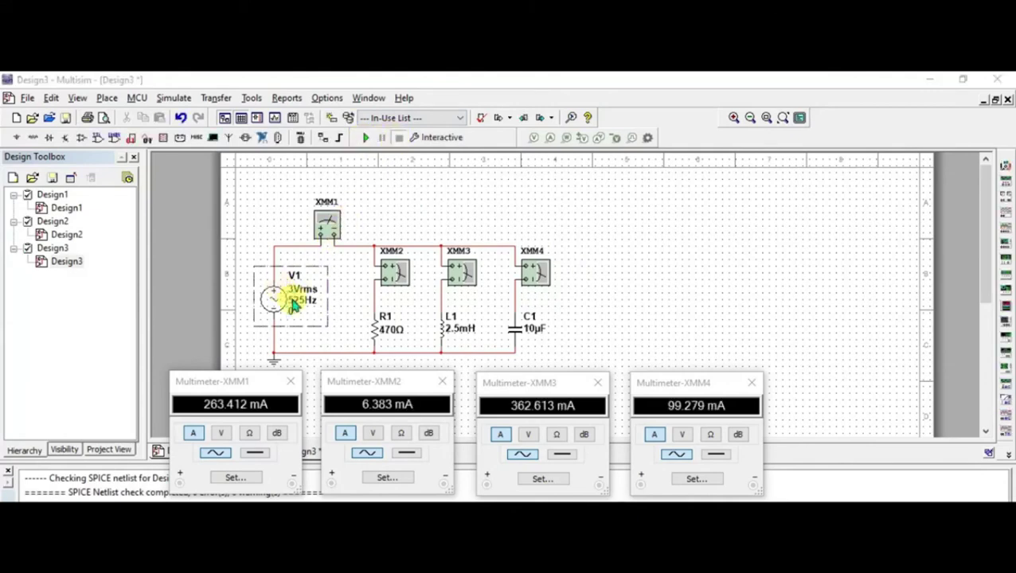
double_click(560, 257)
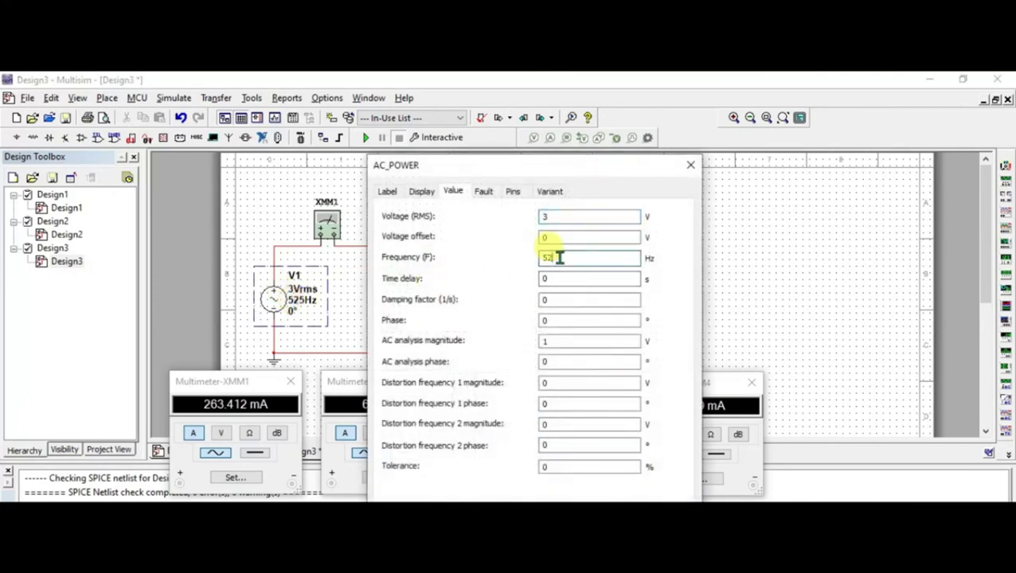
type("600")
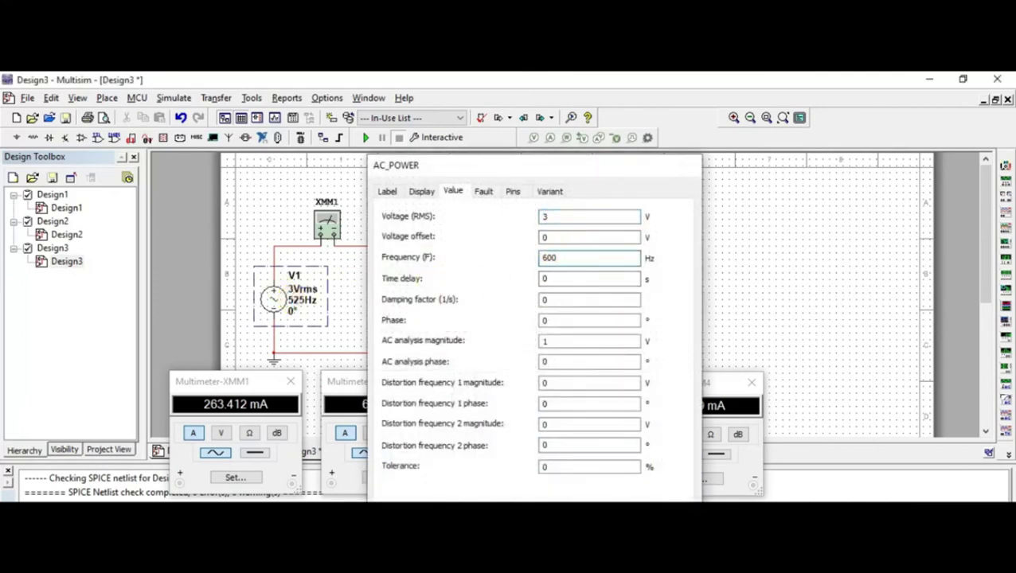
key("Return")
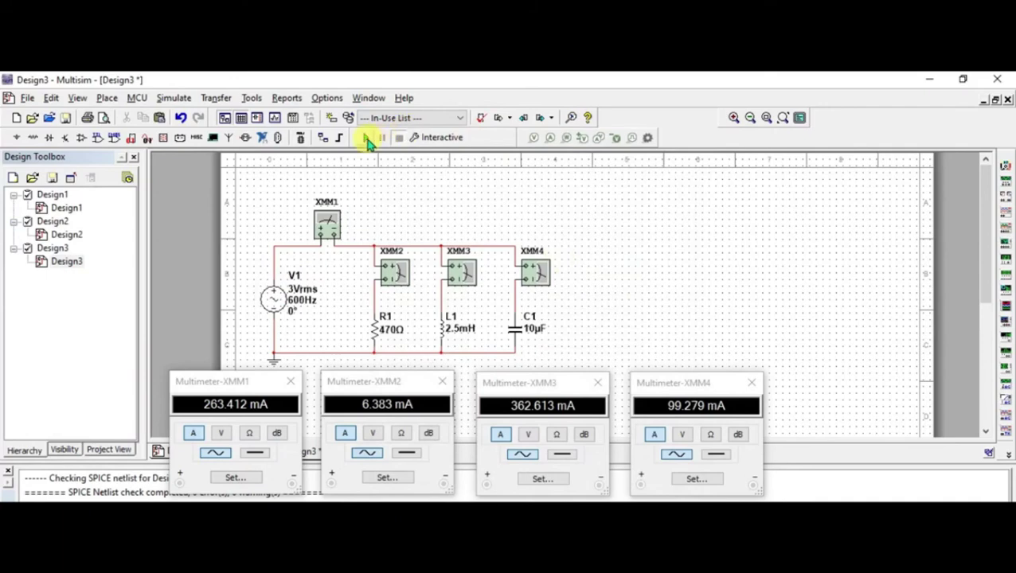
left_click(368, 140)
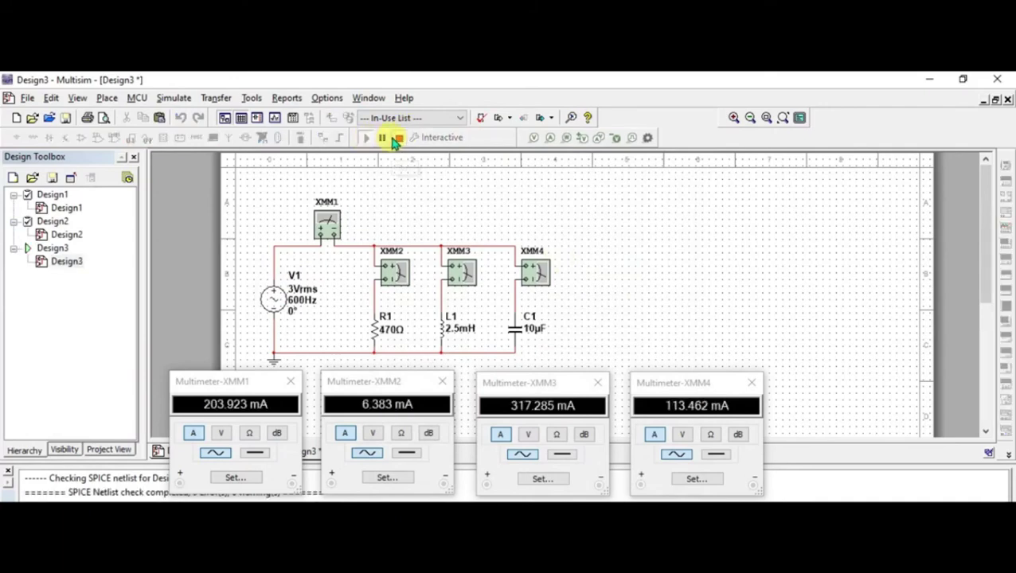
left_click(397, 139)
Set V1's frequency to 675 Hz and run Design3 for new XMM1 to XMM4 current readings, stopping the simulation when done.
double_click(302, 295)
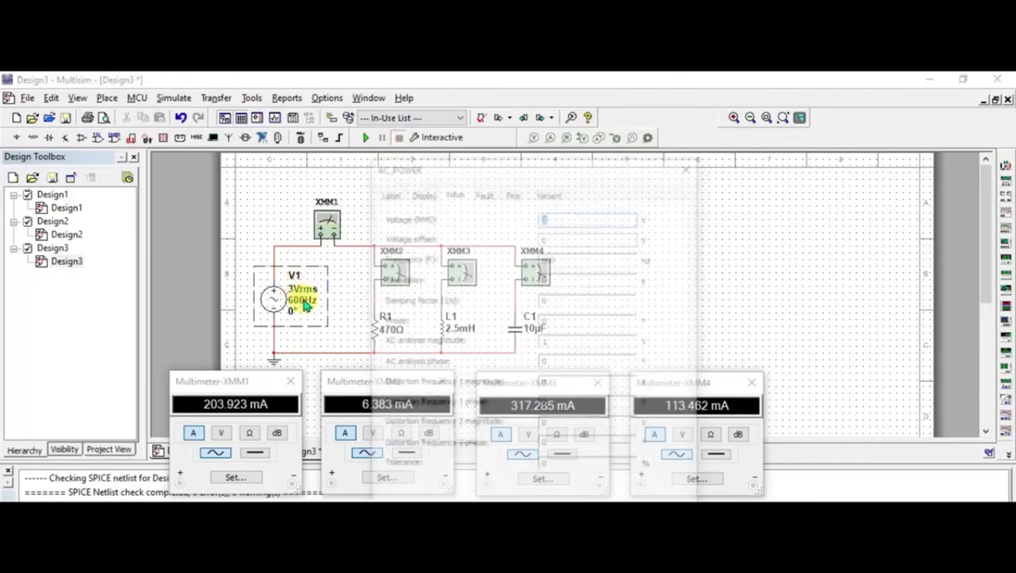
left_click(564, 256)
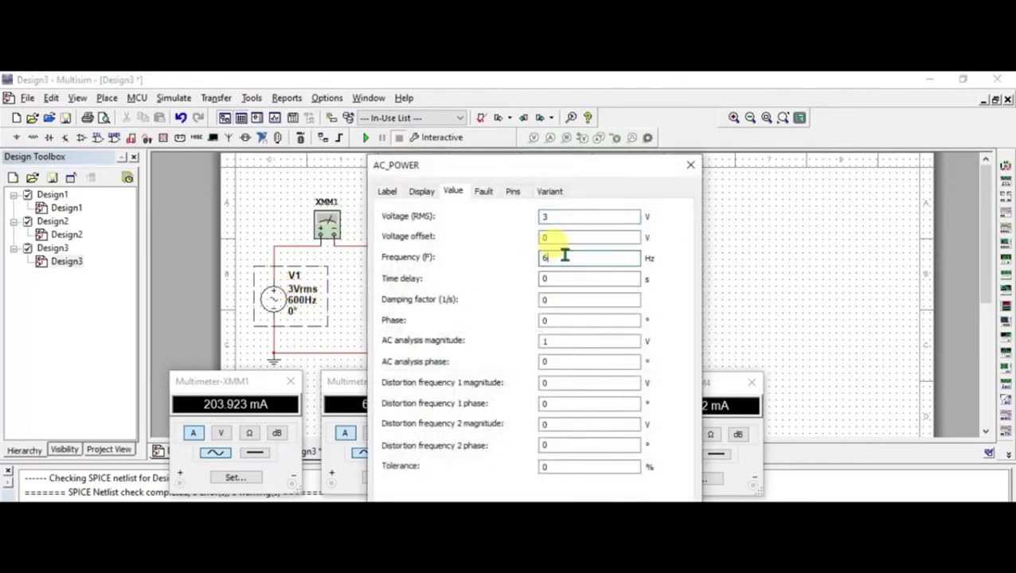
type("75")
key("Return")
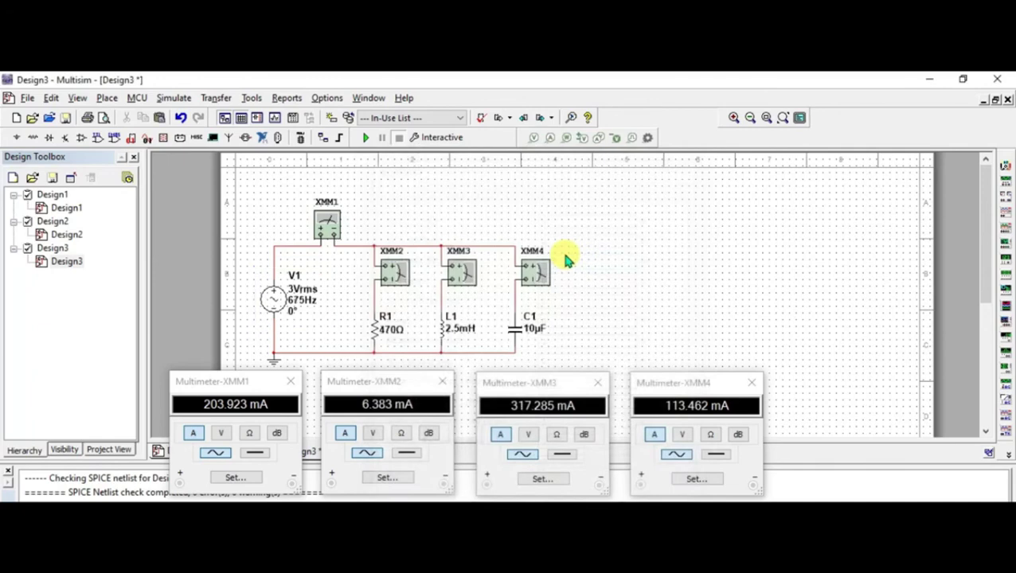
left_click(367, 140)
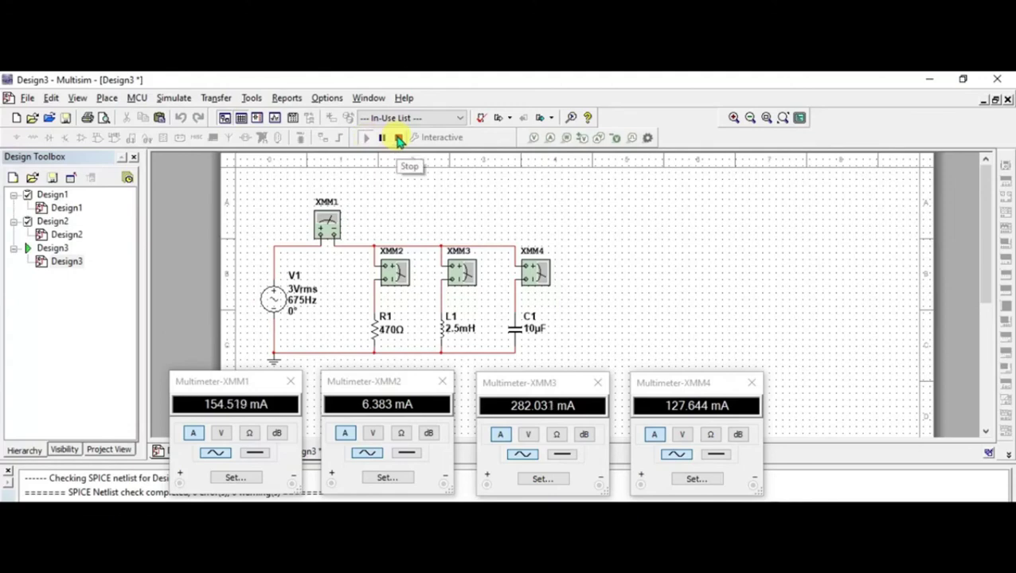
left_click(400, 139)
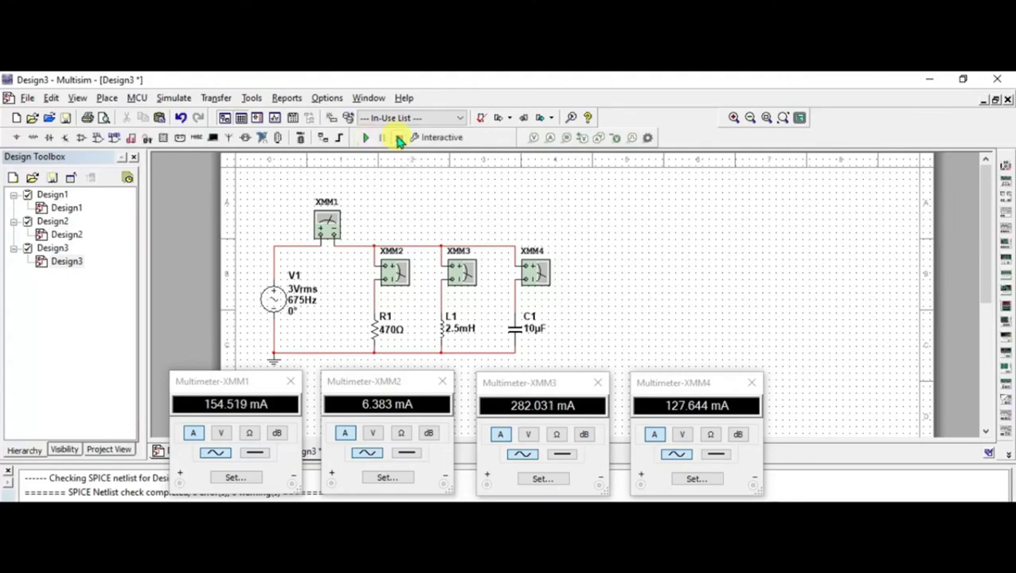
Set V1's frequency to 750 Hz and simulate the parallel RLC circuit to refresh all four multimeters, stopping the run when done.
left_click(301, 301)
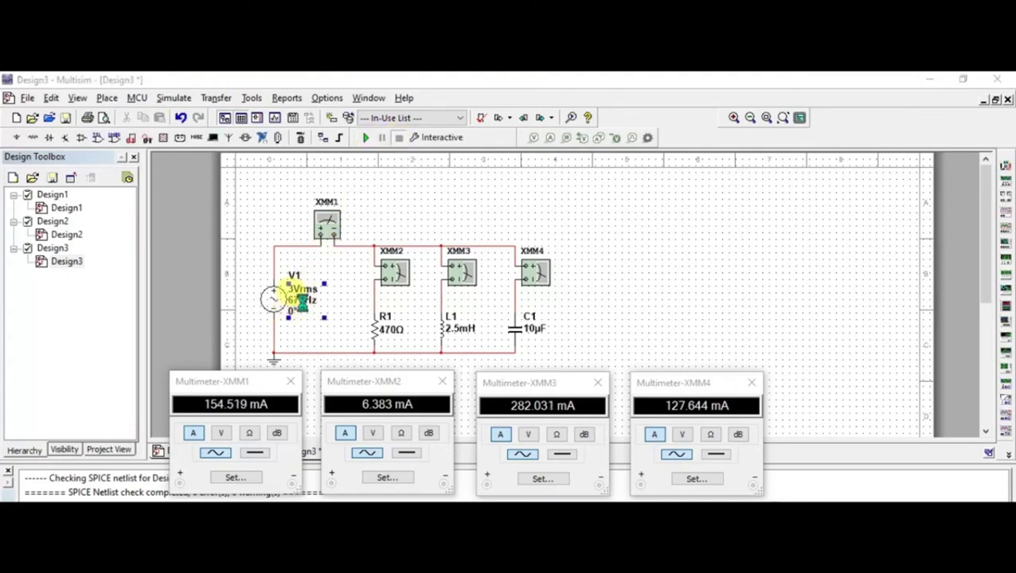
double_click(301, 301)
double_click(560, 258)
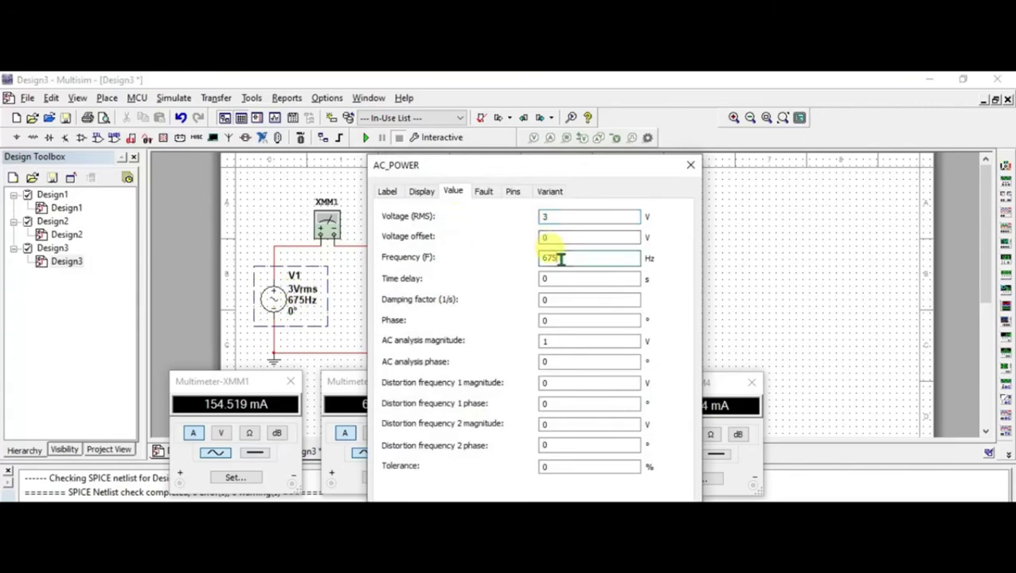
type("750")
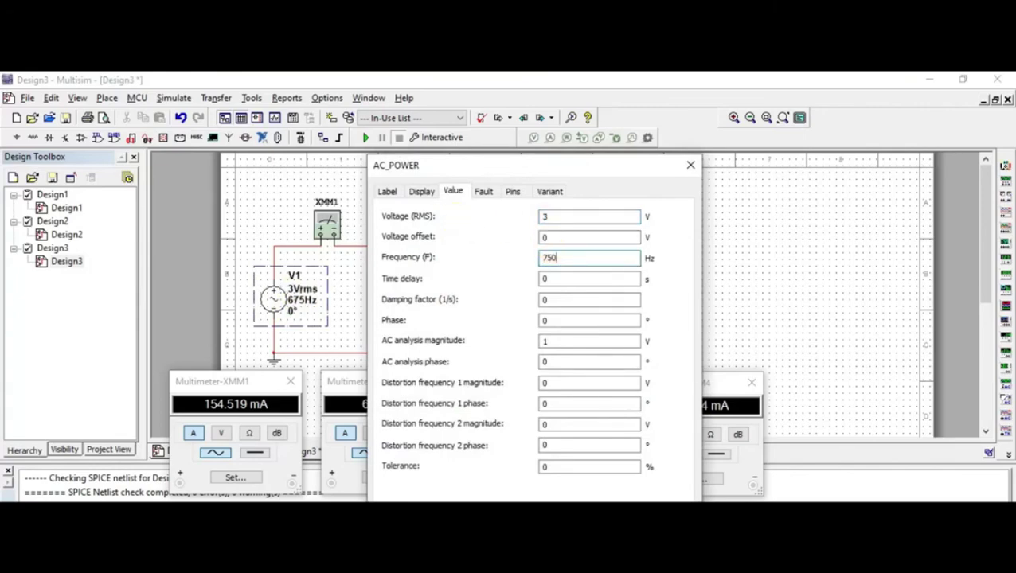
key("Return")
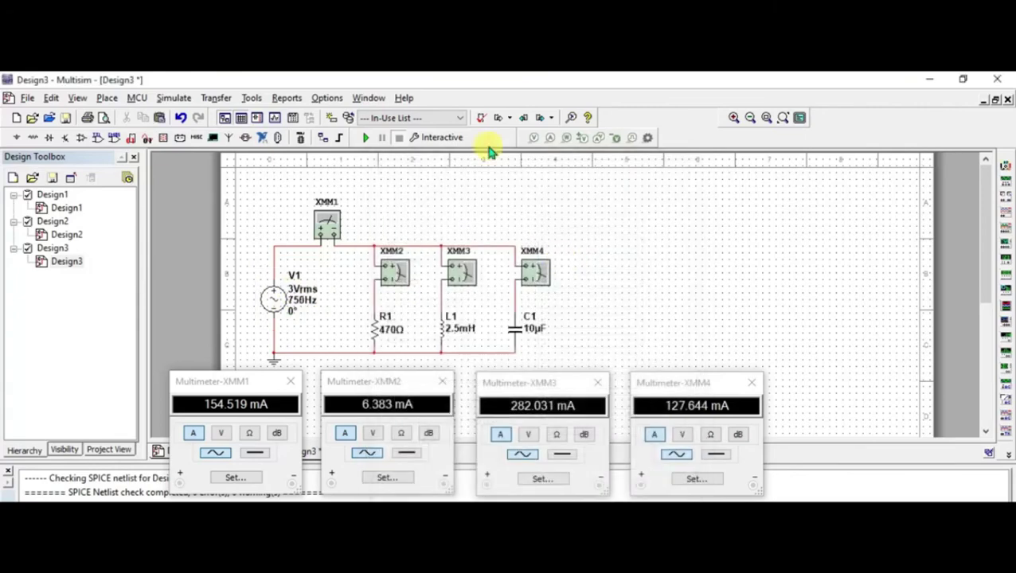
left_click(368, 139)
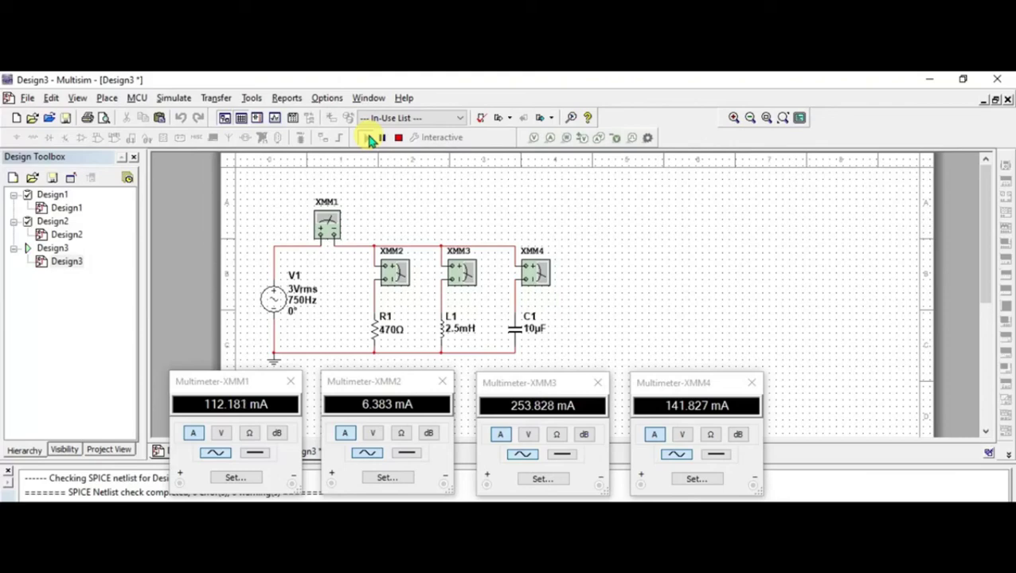
left_click(395, 140)
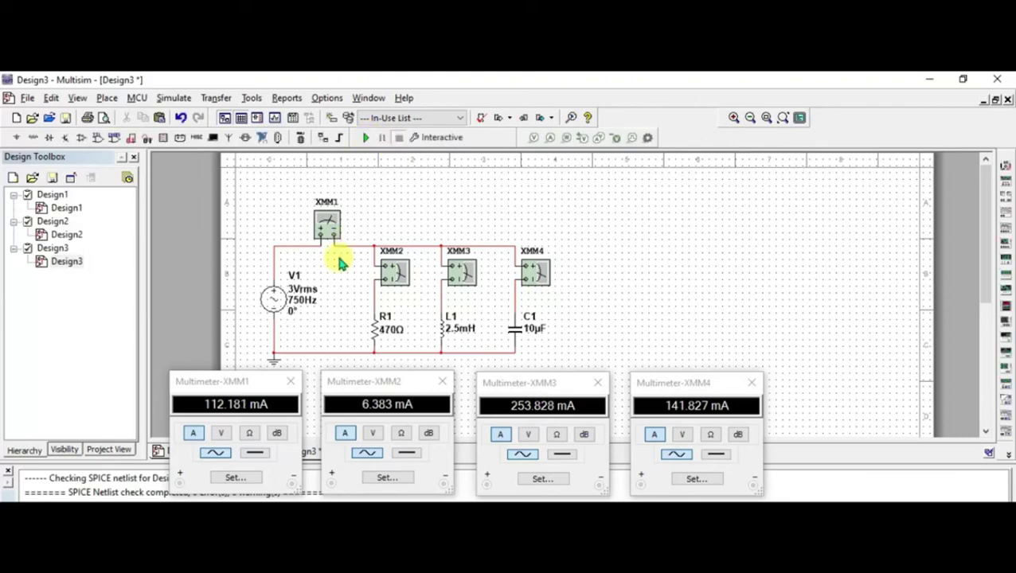
Set V1's frequency to 825 Hz and run the parallel RLC simulation for fresh current readings, stopping it when done.
left_click(313, 293)
double_click(313, 293)
double_click(571, 259)
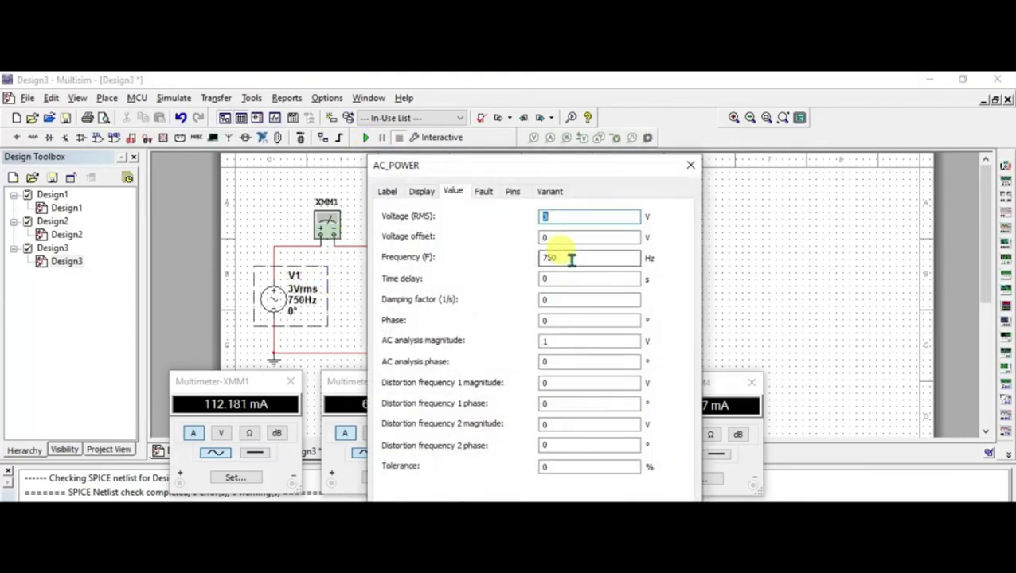
type("75")
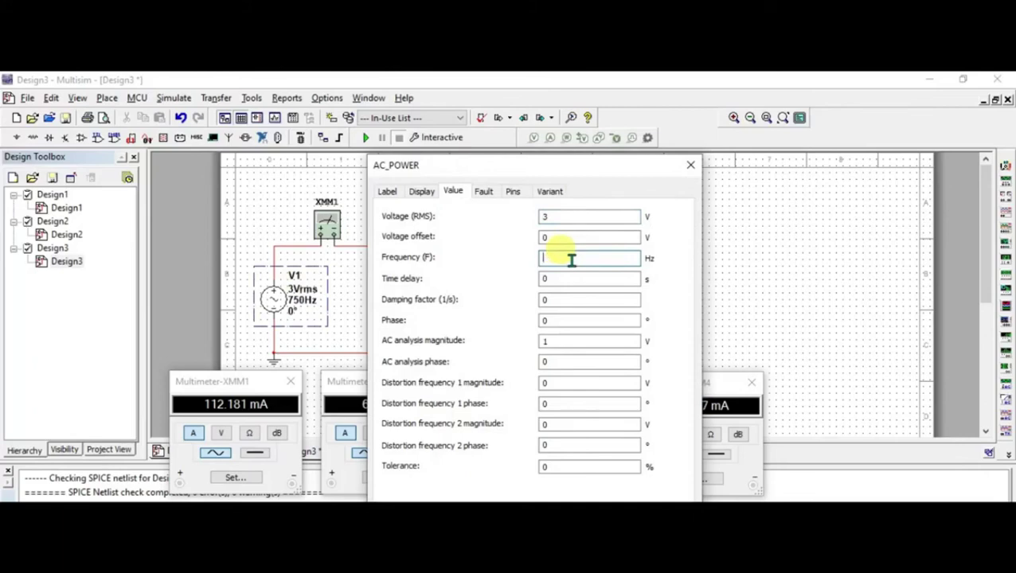
type("825")
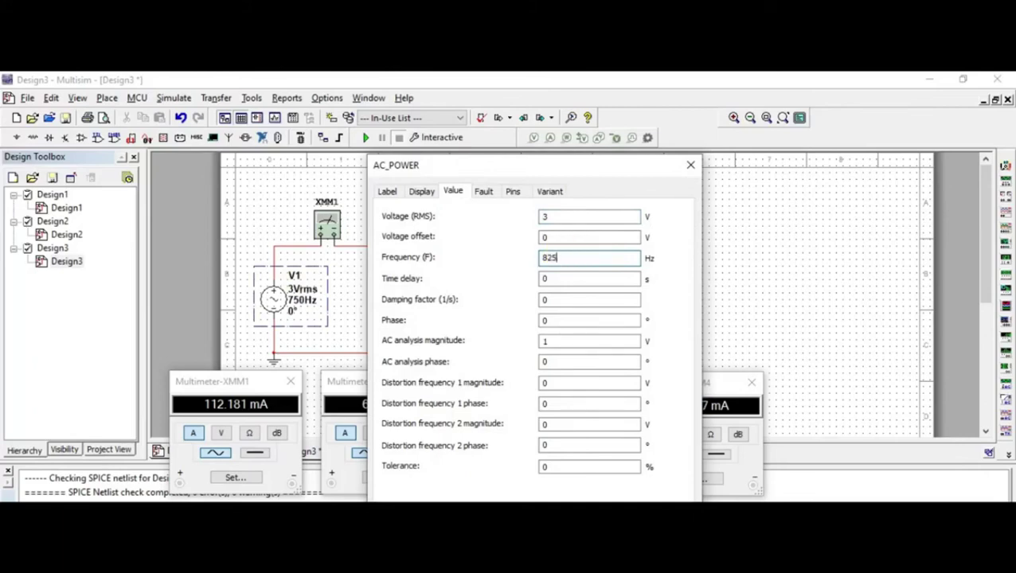
left_click(571, 259)
key("Return")
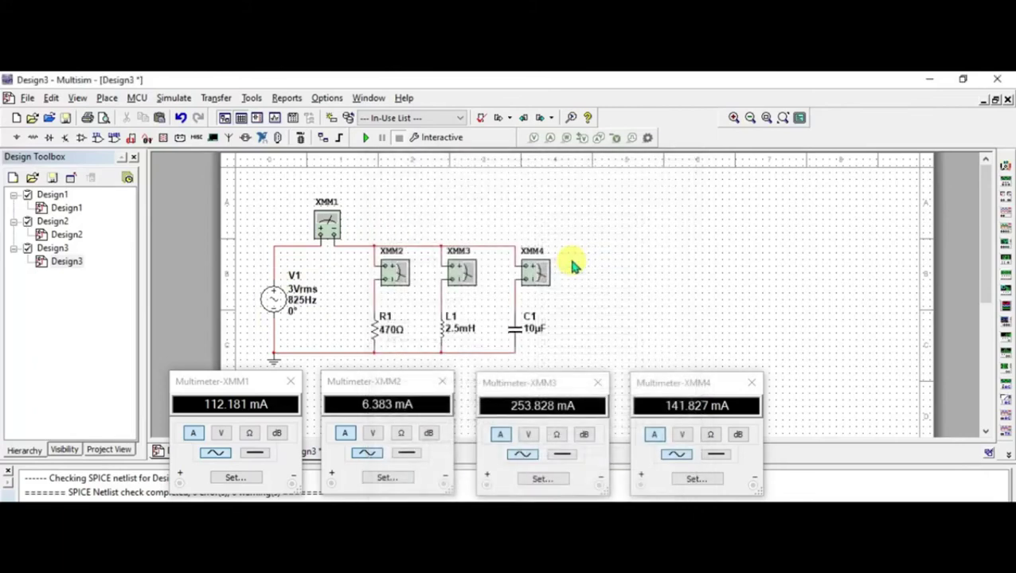
left_click(365, 140)
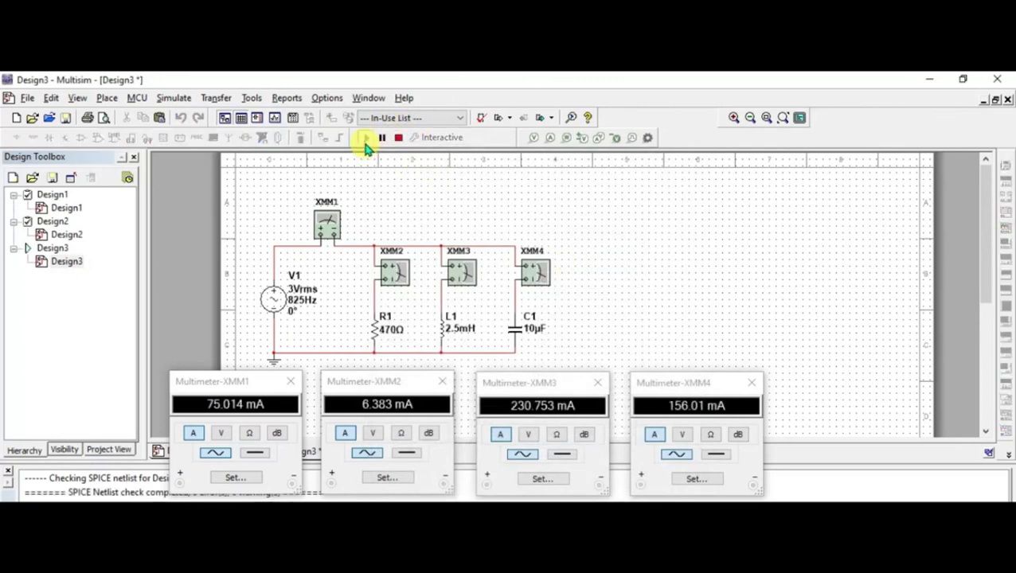
left_click(398, 140)
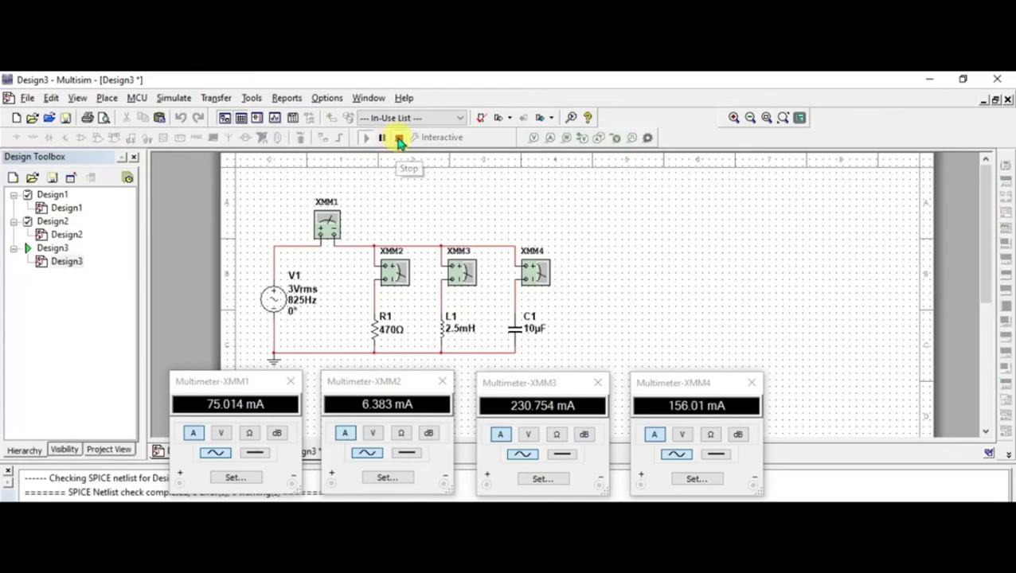
Set V1's frequency to 900 Hz and simulate Design3 for the total and branch currents, stopping the simulation when done.
left_click(299, 299)
double_click(299, 300)
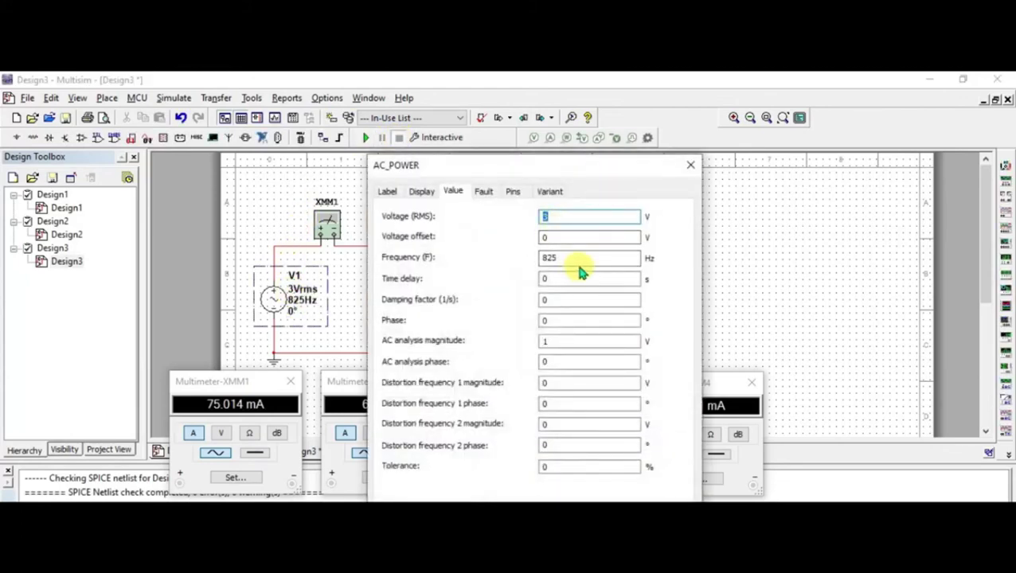
left_click(585, 259)
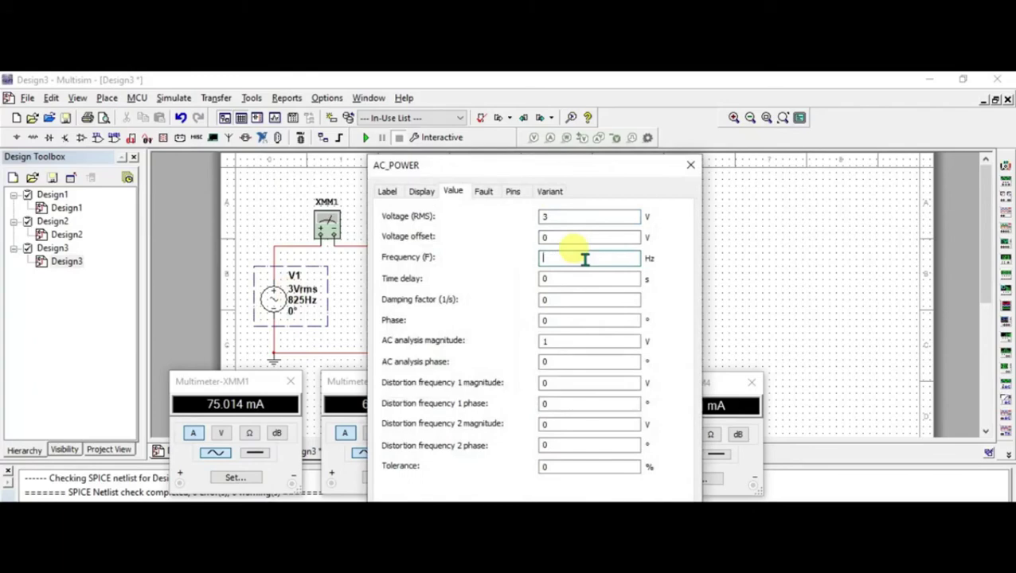
type("900")
key("Return")
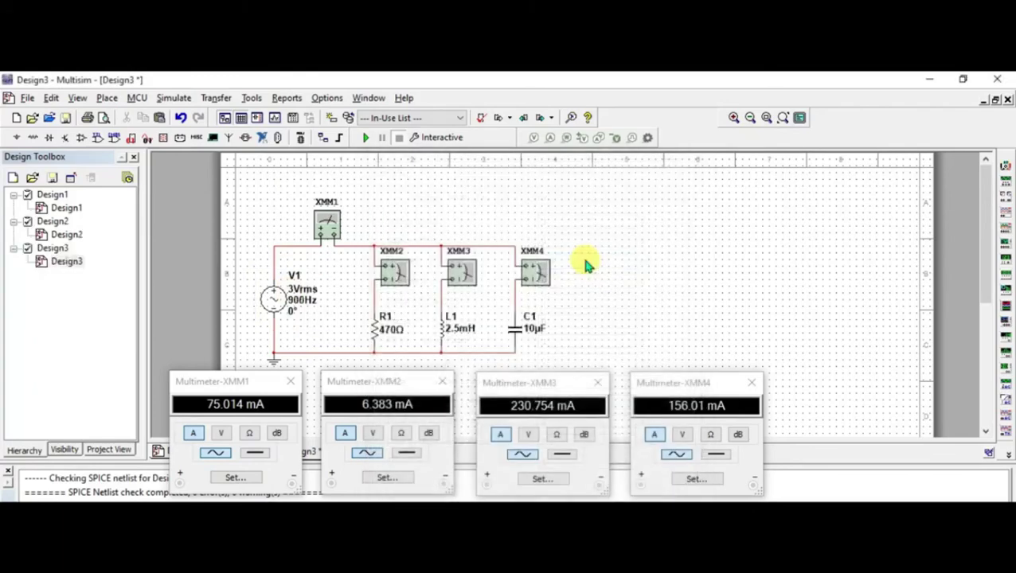
left_click(366, 139)
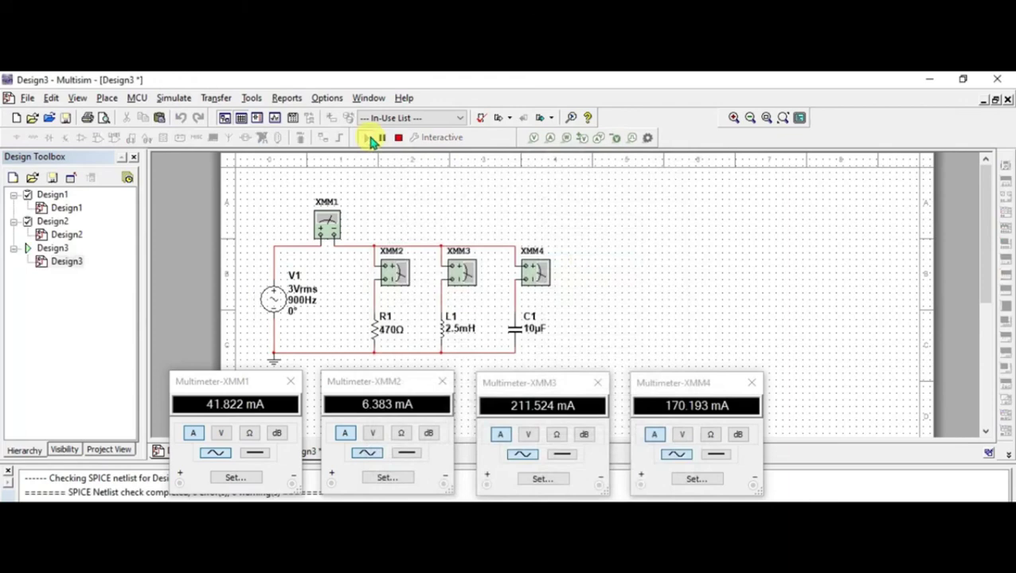
left_click(398, 139)
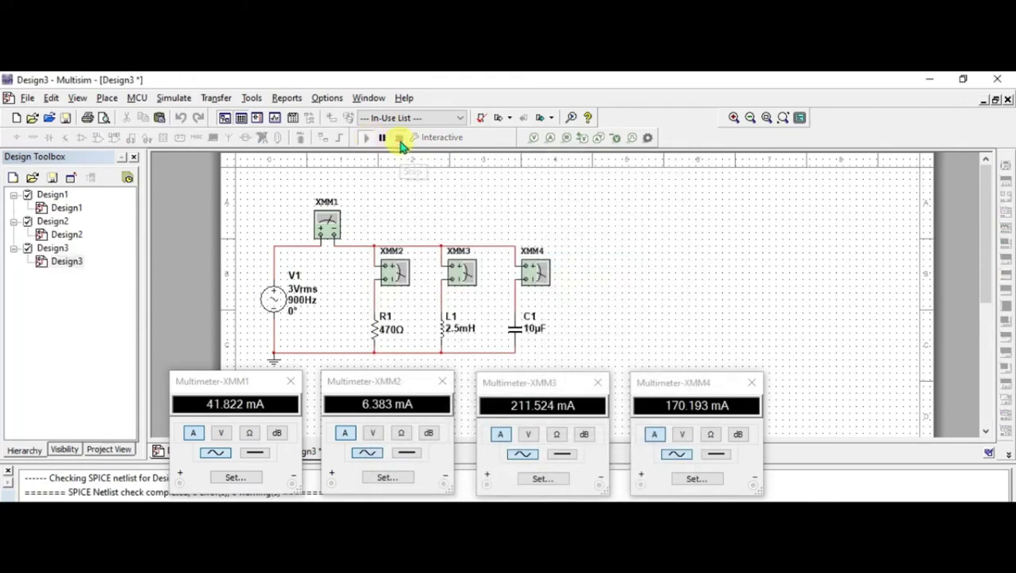
Set V1's frequency to 975 Hz and simulate the parallel RLC circuit for new multimeter current readings, stopping it when done.
double_click(274, 298)
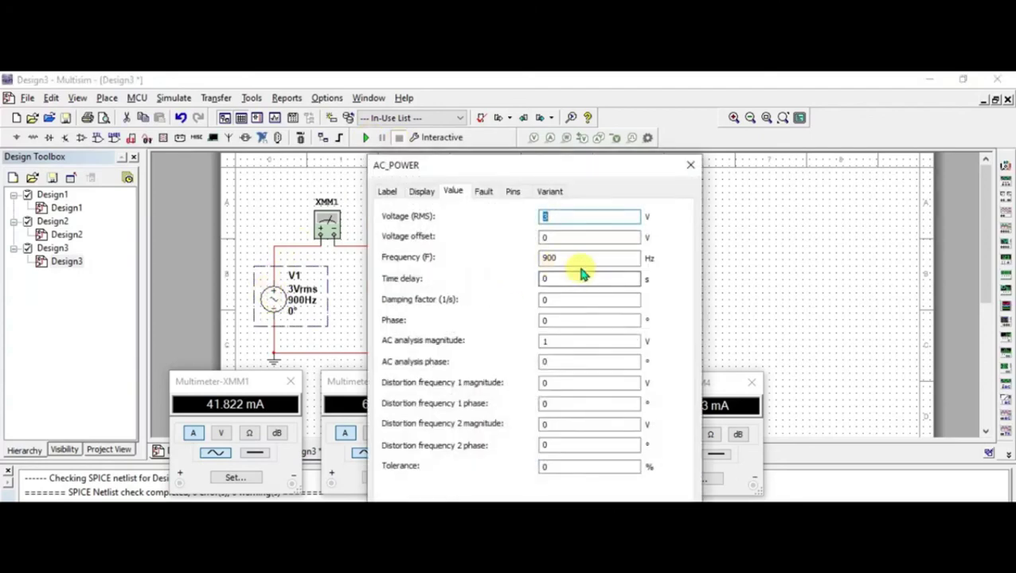
left_click(584, 262)
type("75")
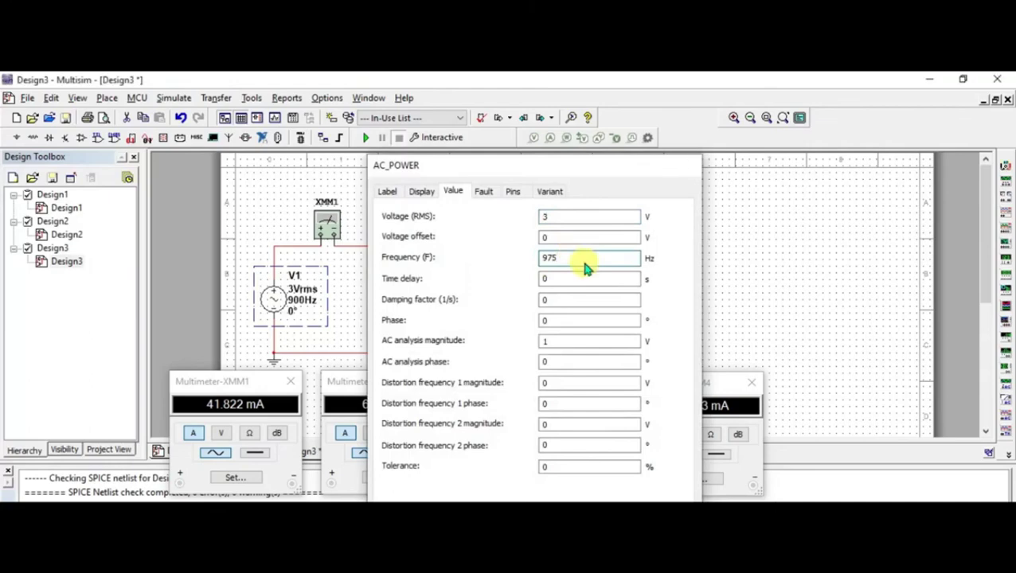
key("Return")
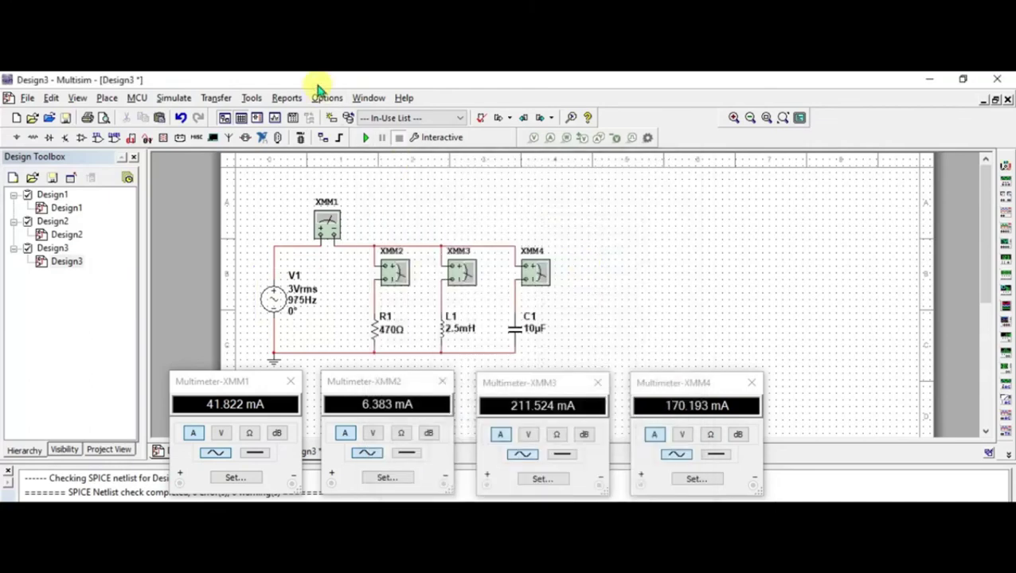
left_click(366, 137)
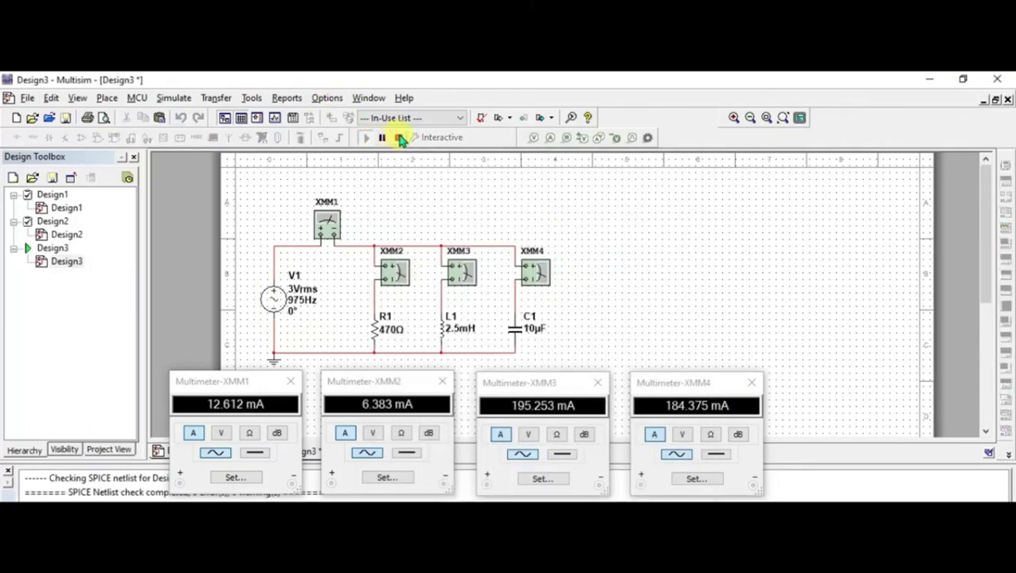
left_click(400, 139)
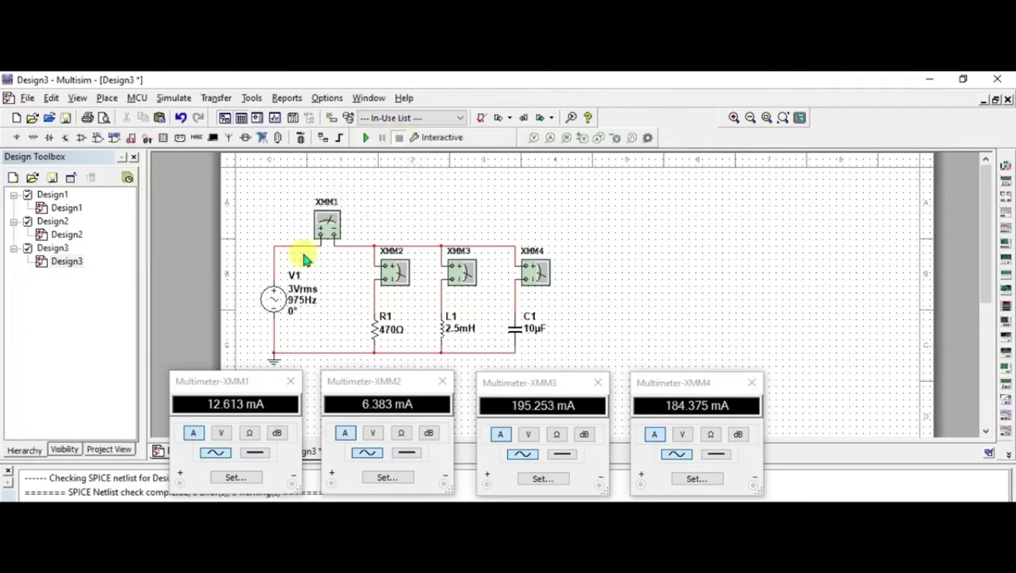
Set V1's frequency to 1050 Hz and simulate the parallel RLC circuit for the four multimeter currents, stopping the run when done.
left_click(293, 303)
double_click(276, 296)
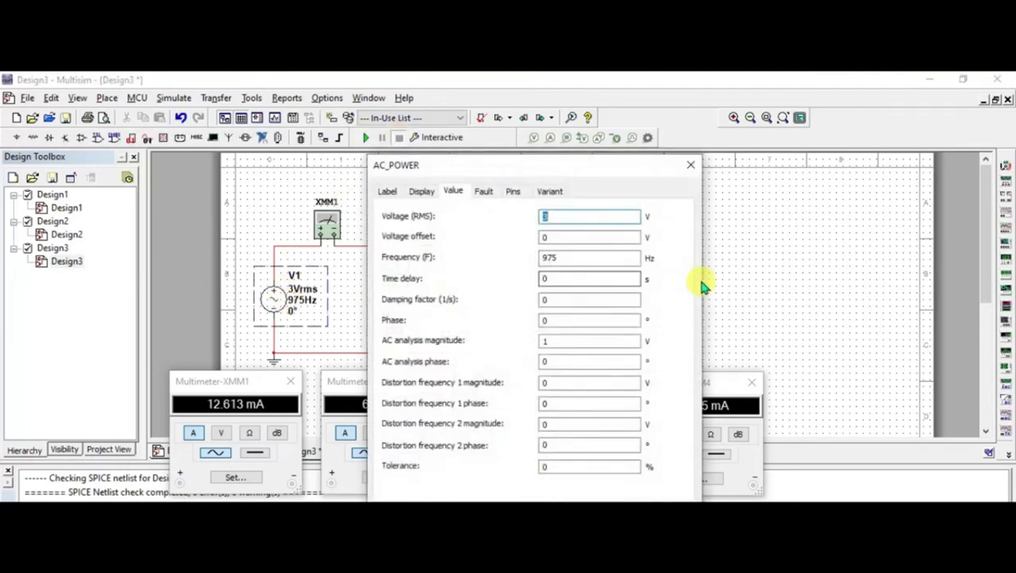
left_click(594, 258)
key("BackSpace")
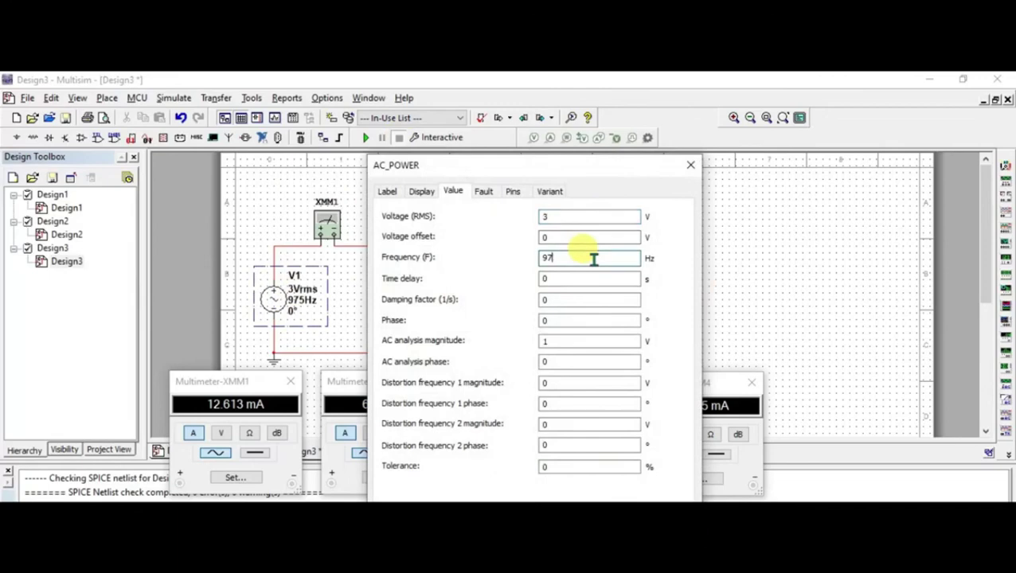
type("1050")
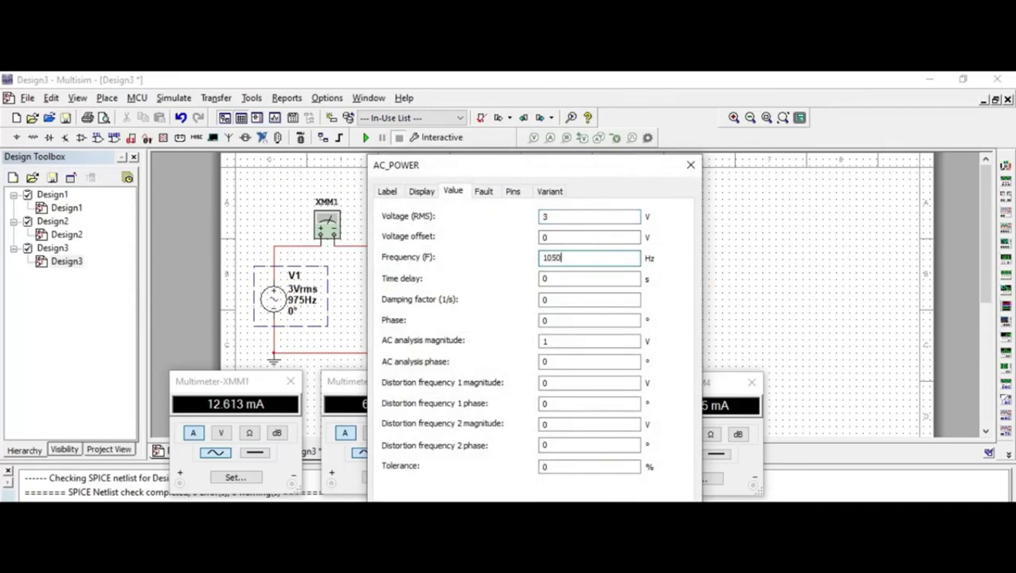
key("Return")
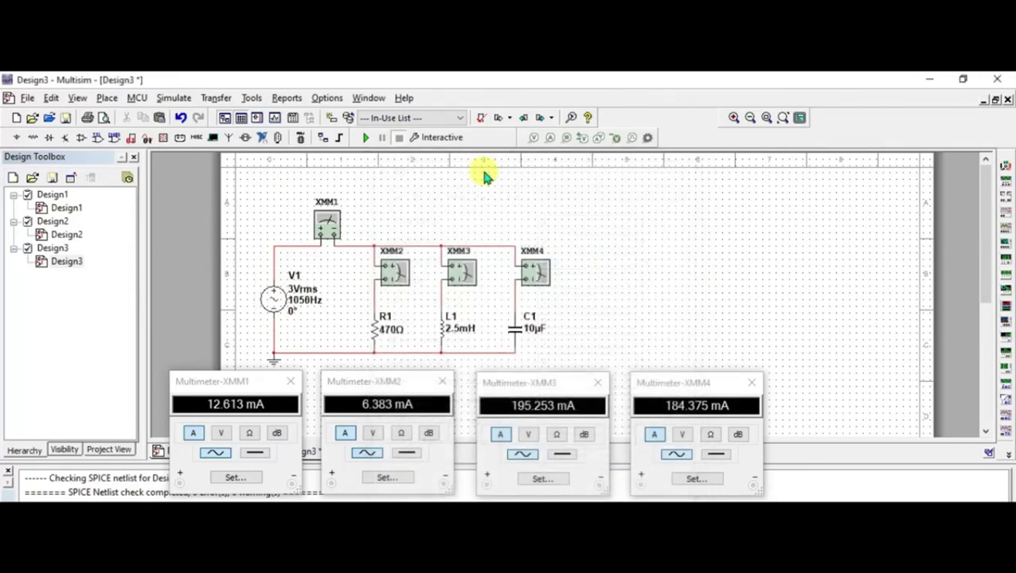
left_click(368, 140)
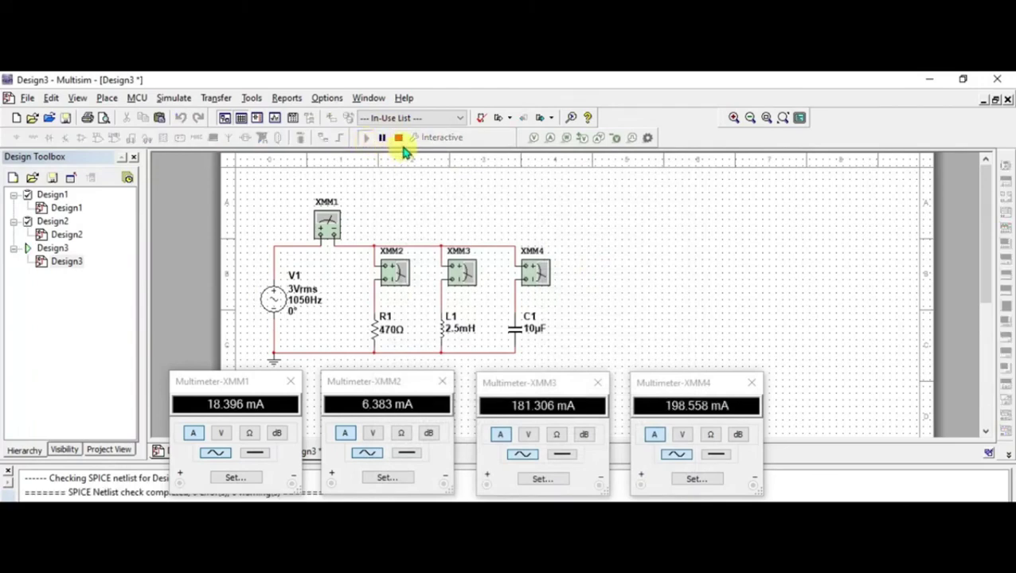
left_click(399, 140)
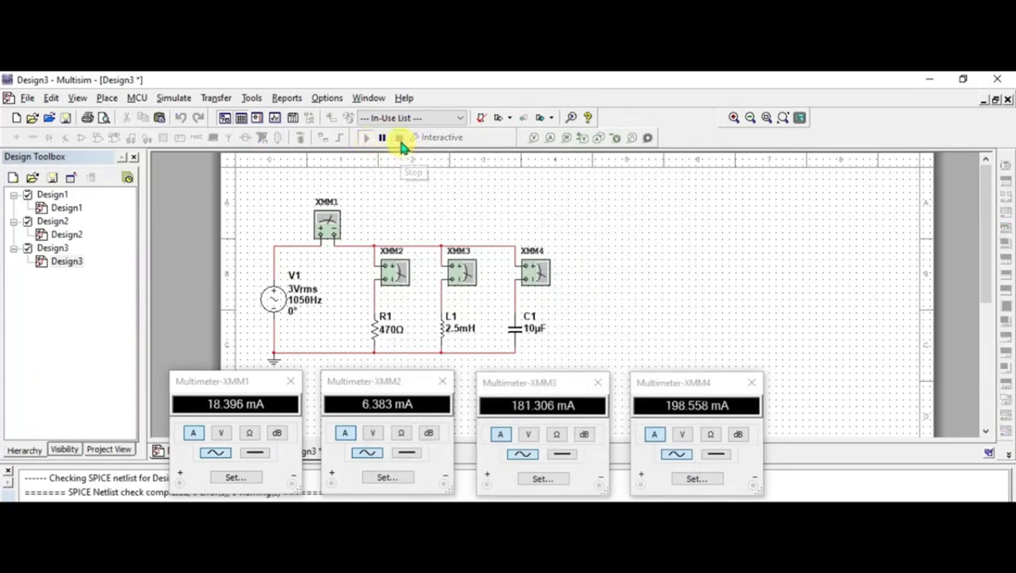
Set V1's frequency to 1125 Hz and run the parallel RLC simulation to refresh the current readings, stopping it when done.
double_click(293, 309)
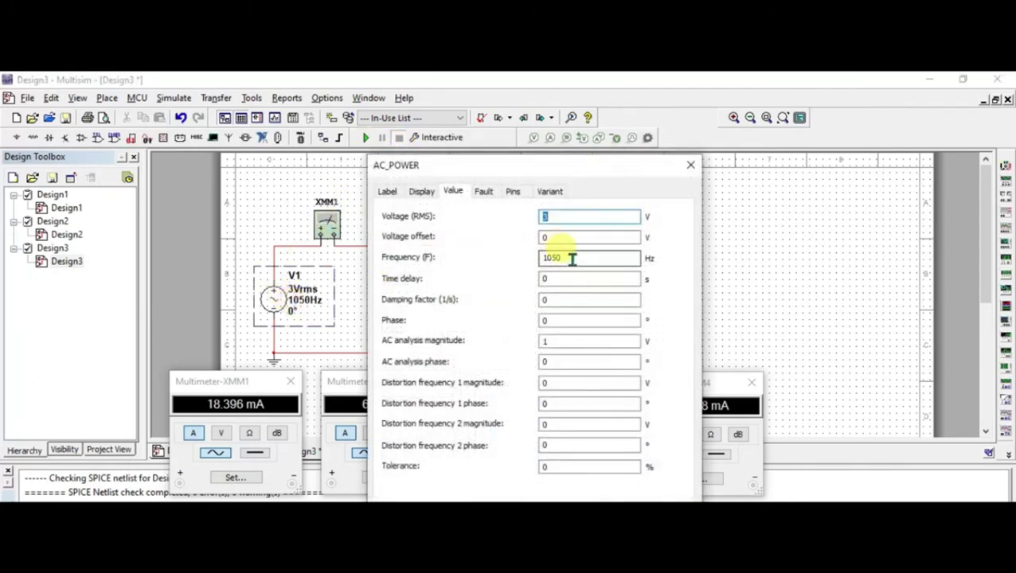
left_click(571, 259)
type("1")
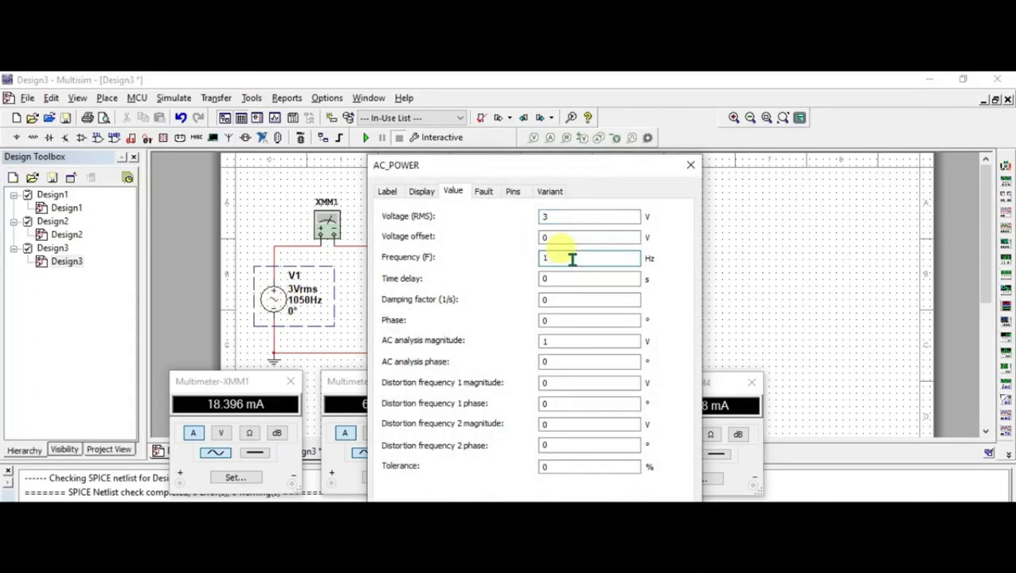
type("050")
key("Return")
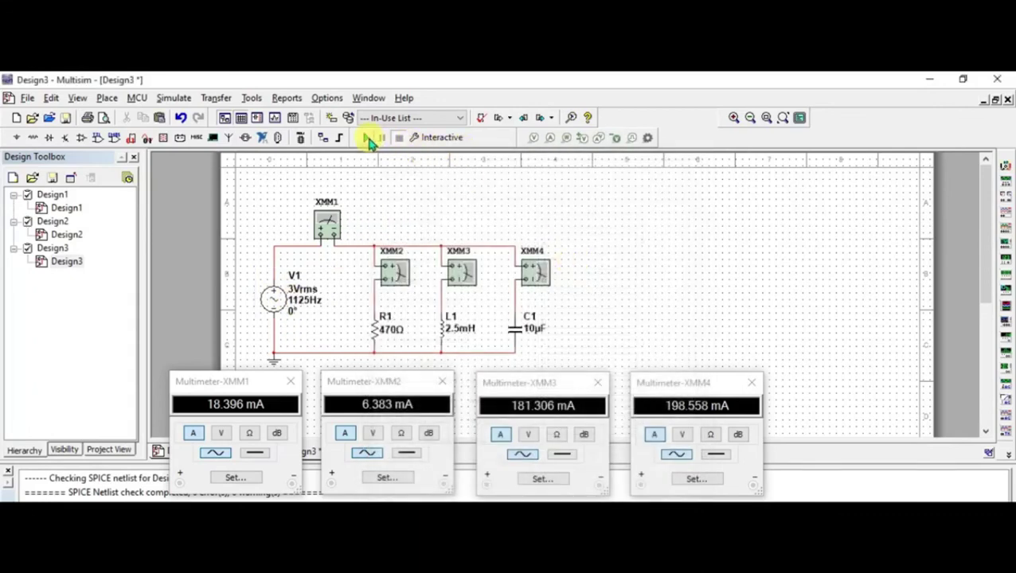
left_click(368, 140)
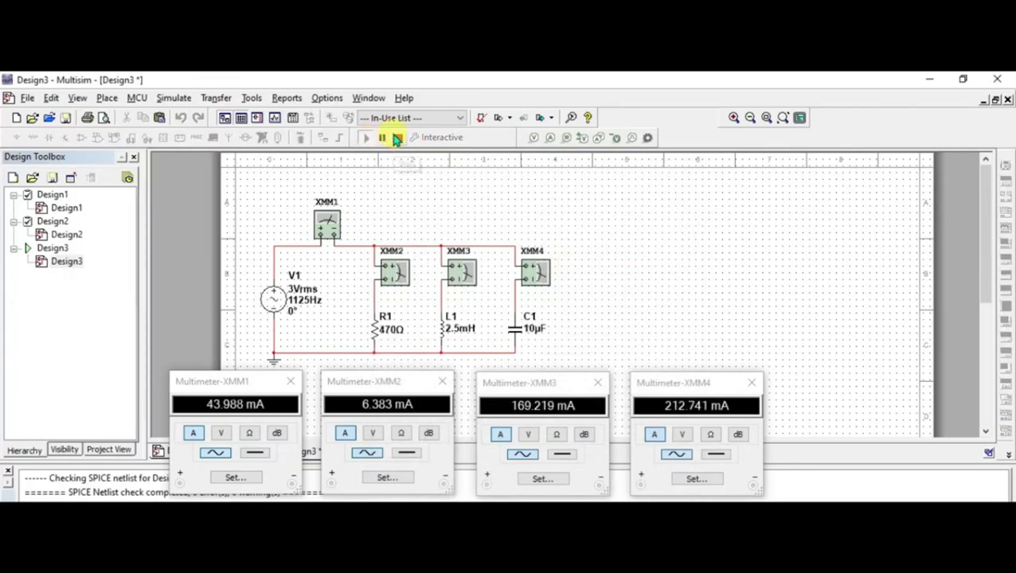
left_click(396, 140)
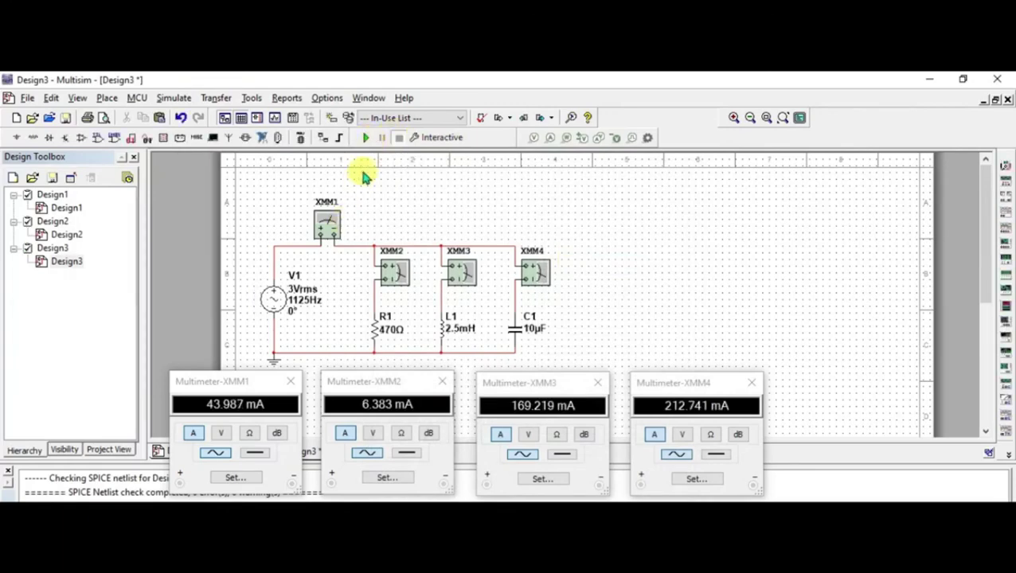
Set V1's frequency to 1200 Hz and simulate Design3 for the total and branch currents, stopping the simulation when done.
left_click(285, 301)
double_click(291, 301)
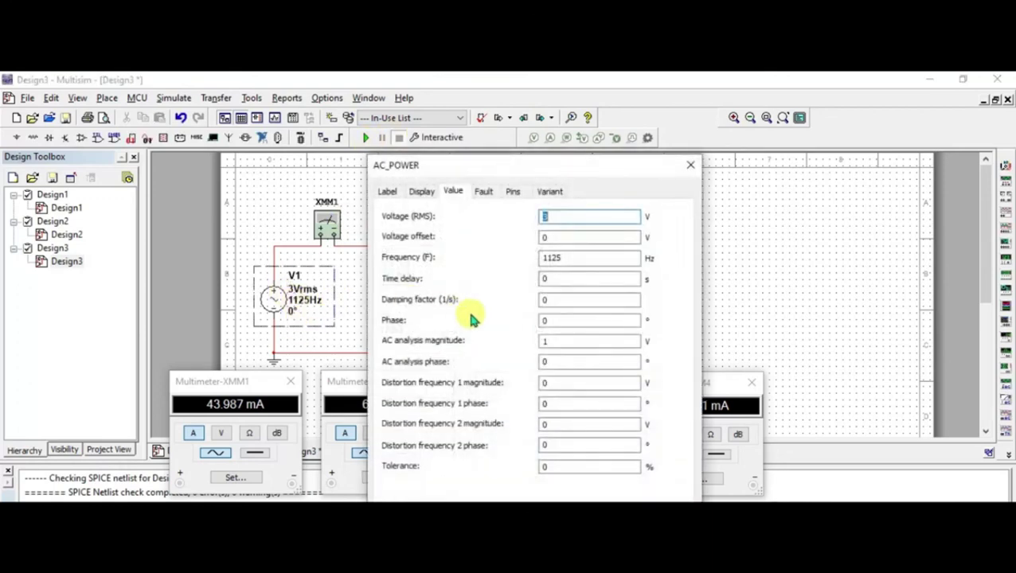
left_click(585, 261)
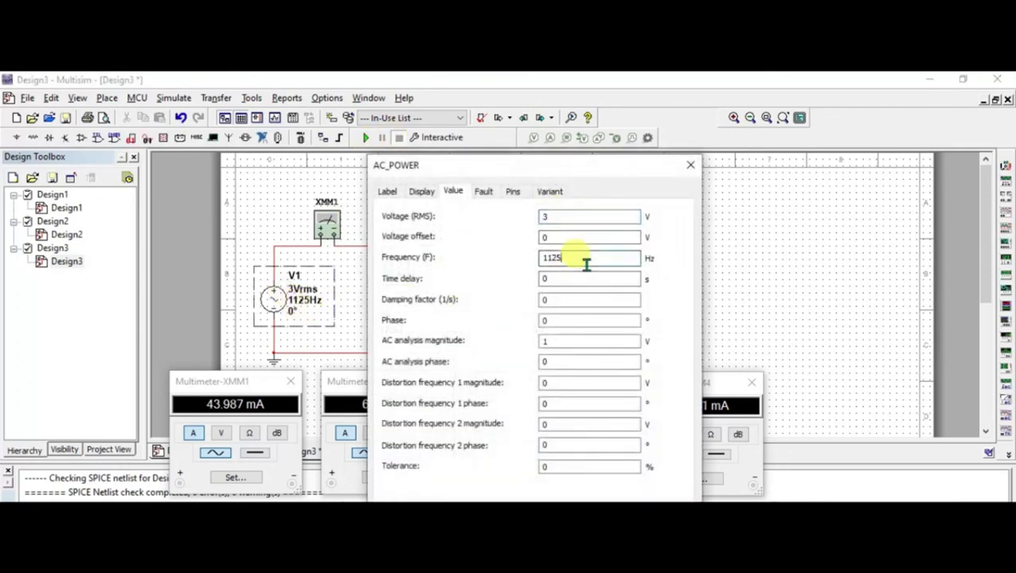
type("200")
key("Return")
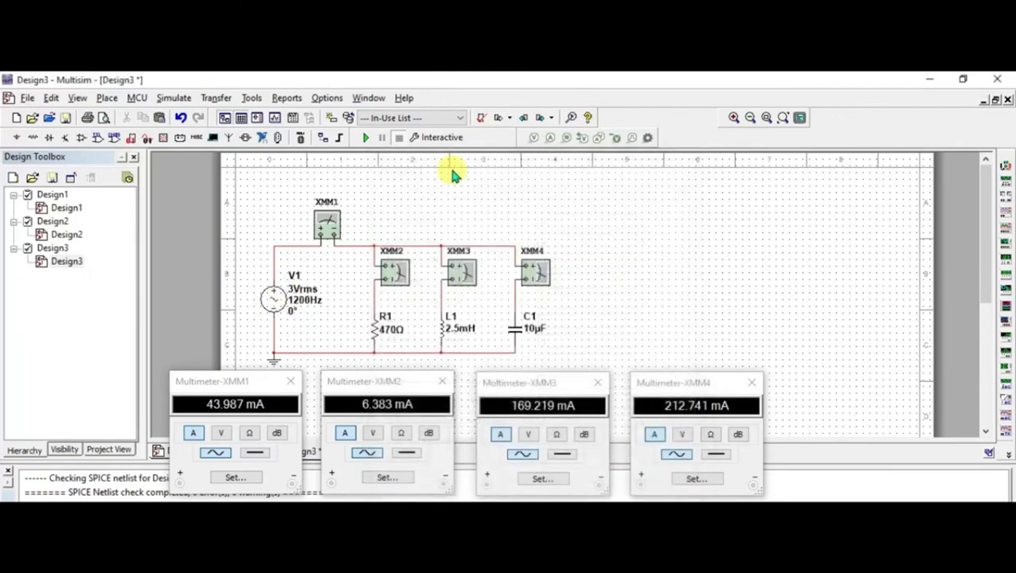
left_click(365, 140)
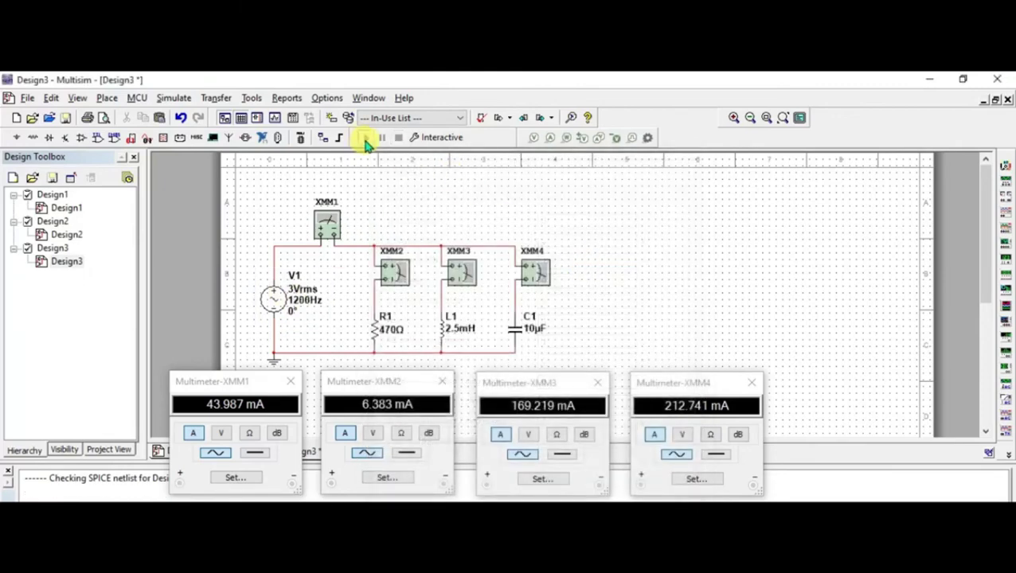
left_click(398, 139)
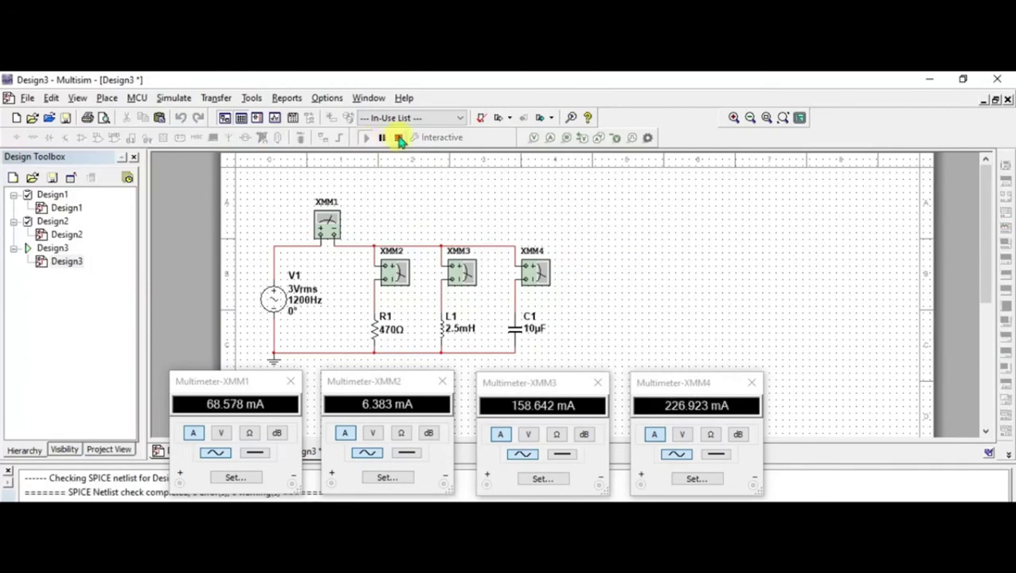
Set V1's frequency to 1275 Hz and run the parallel RLC simulation for new multimeter readings, stopping it when done.
double_click(301, 308)
left_click(573, 258)
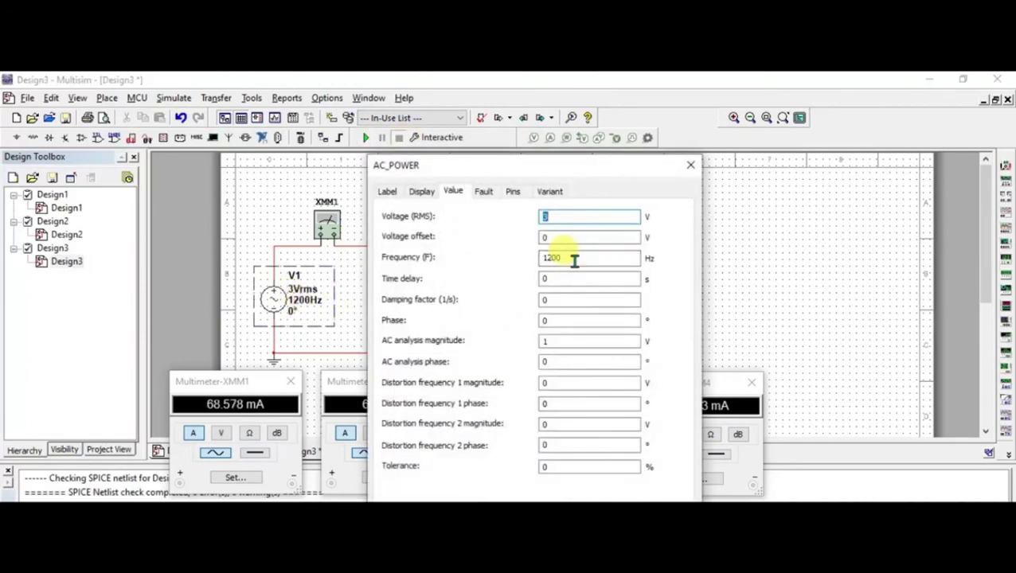
type("75")
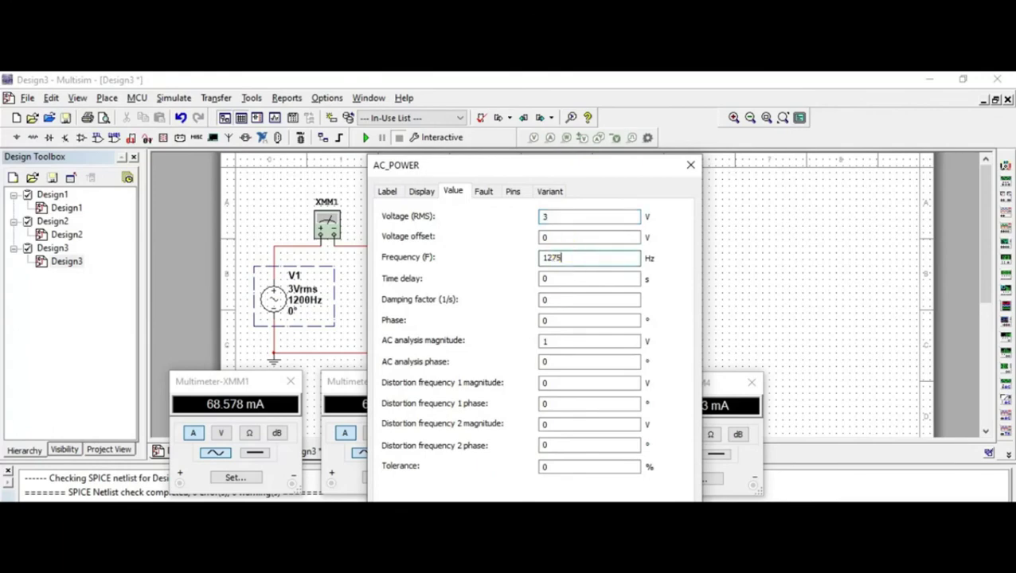
key("Return")
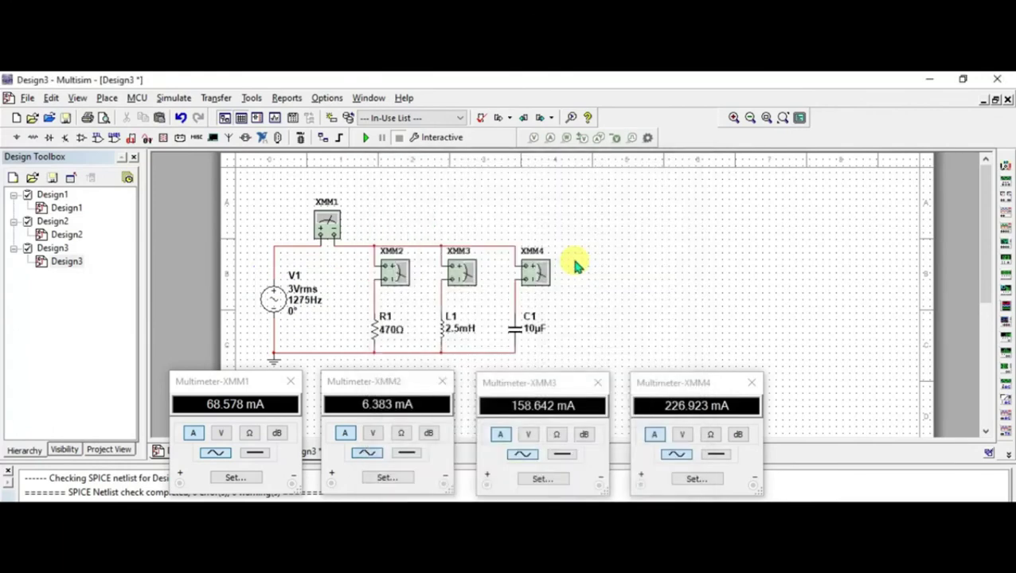
left_click(366, 139)
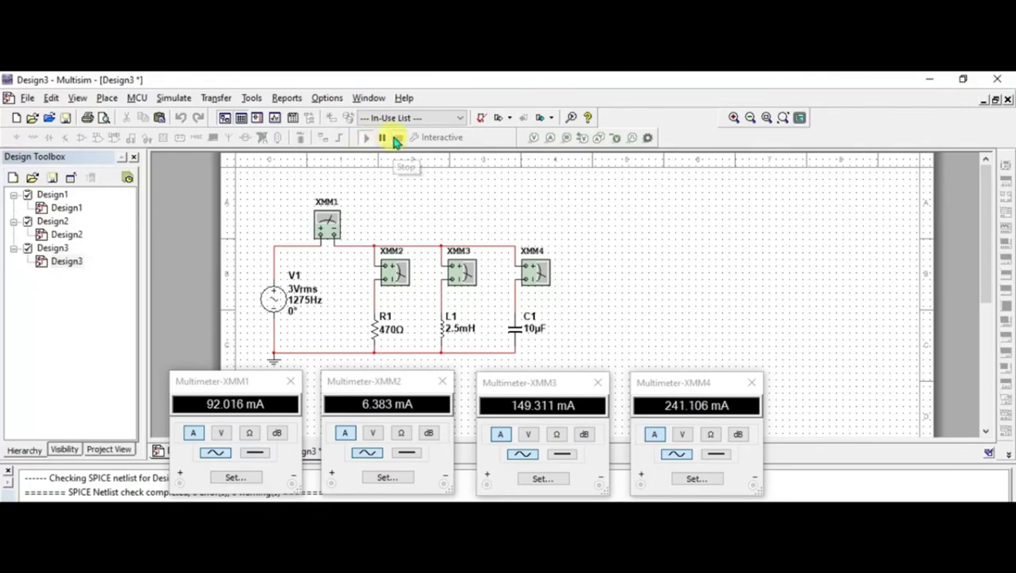
left_click(397, 139)
Set V1's frequency to 1350 Hz and simulate the parallel RLC circuit to update all four multimeters, stopping the run when done.
left_click(313, 303)
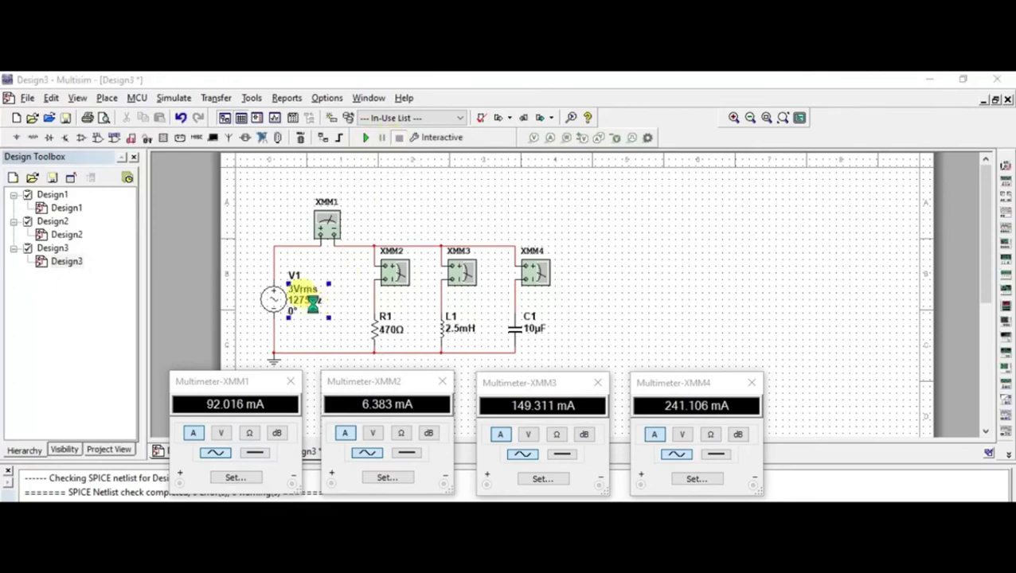
double_click(313, 302)
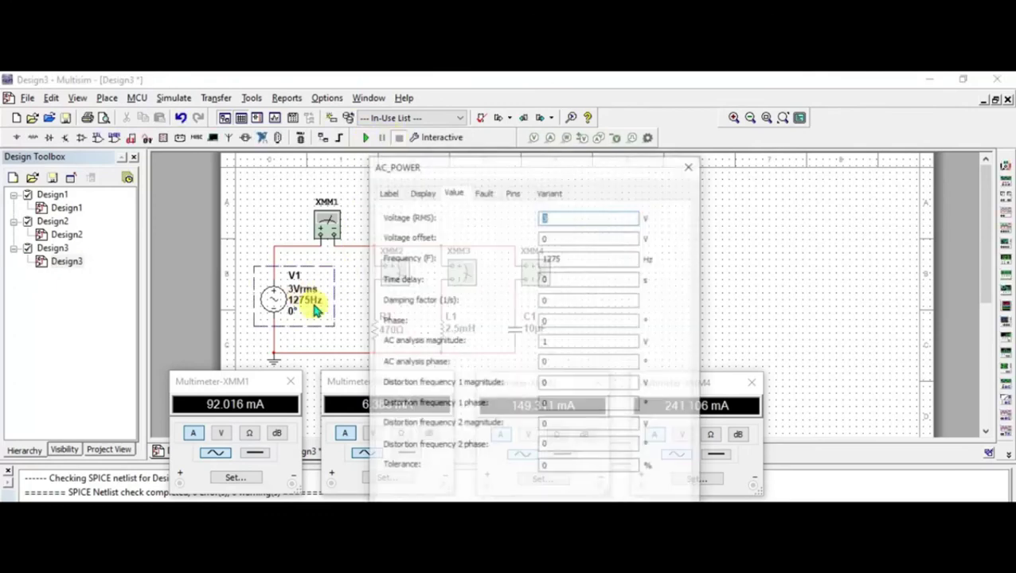
left_click(578, 261)
type("100")
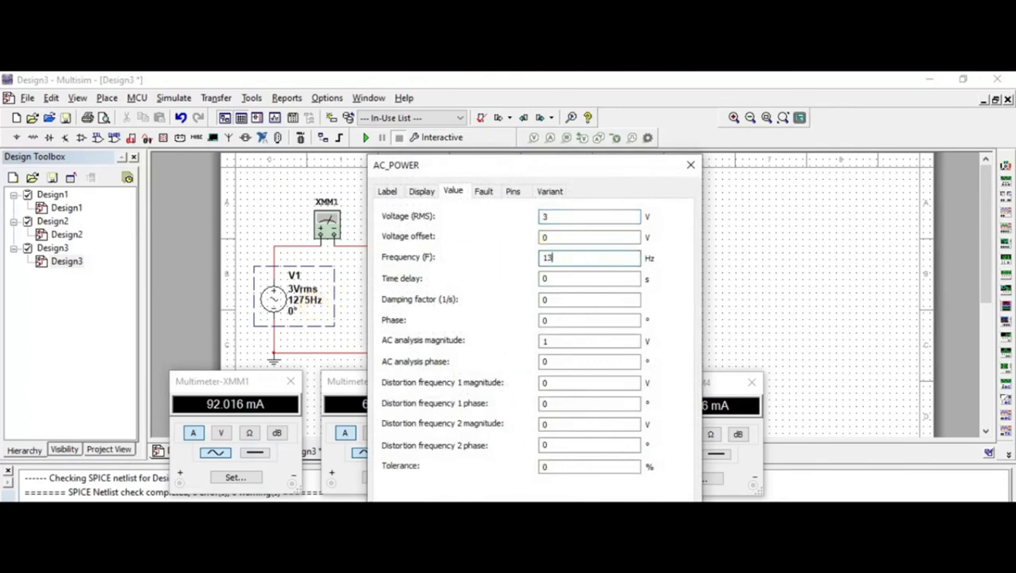
key("Return")
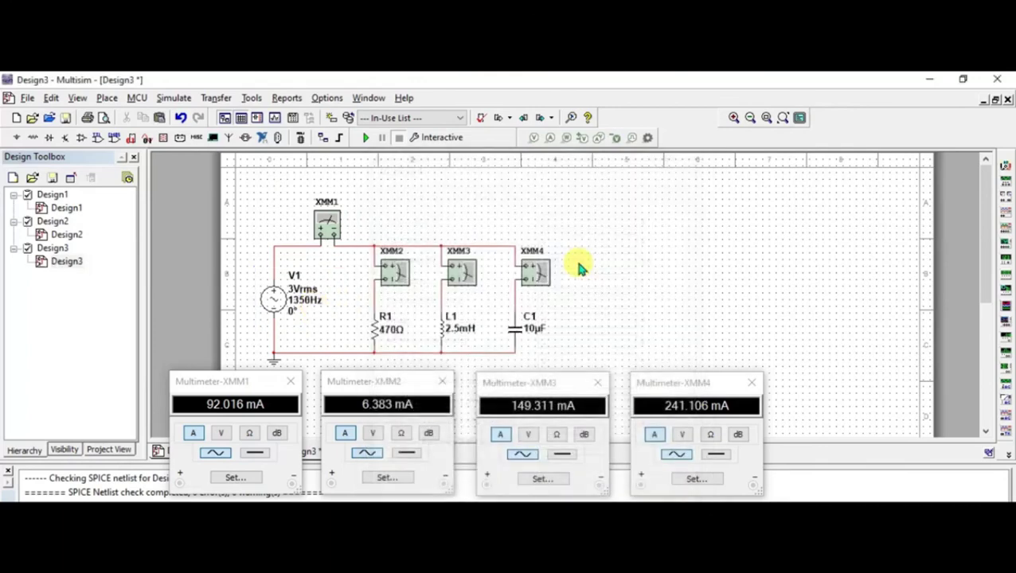
left_click(365, 140)
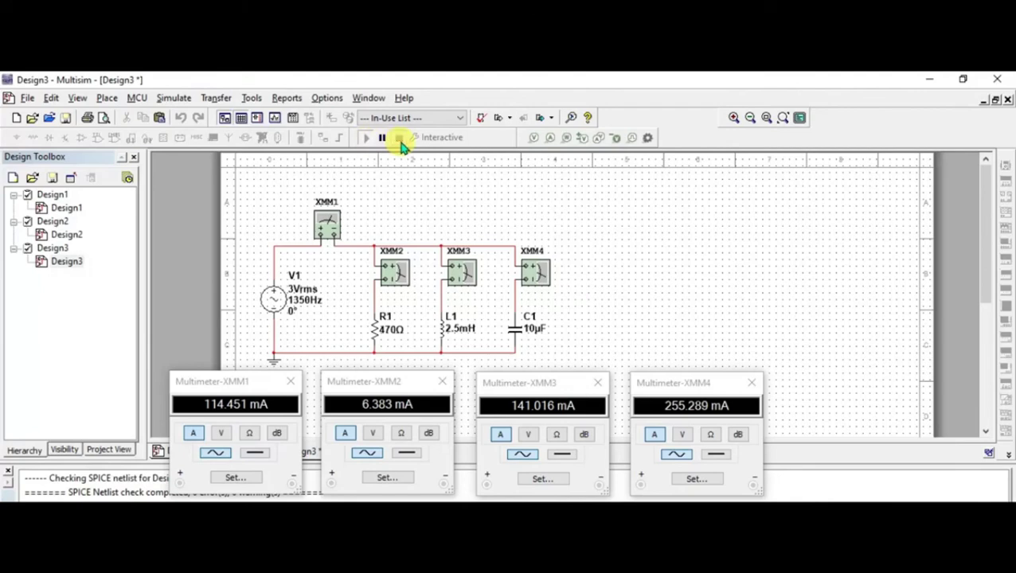
left_click(399, 139)
Set V1's frequency to 1425 Hz and simulate Design3 for fresh total and branch current readings, stopping it when done.
double_click(299, 299)
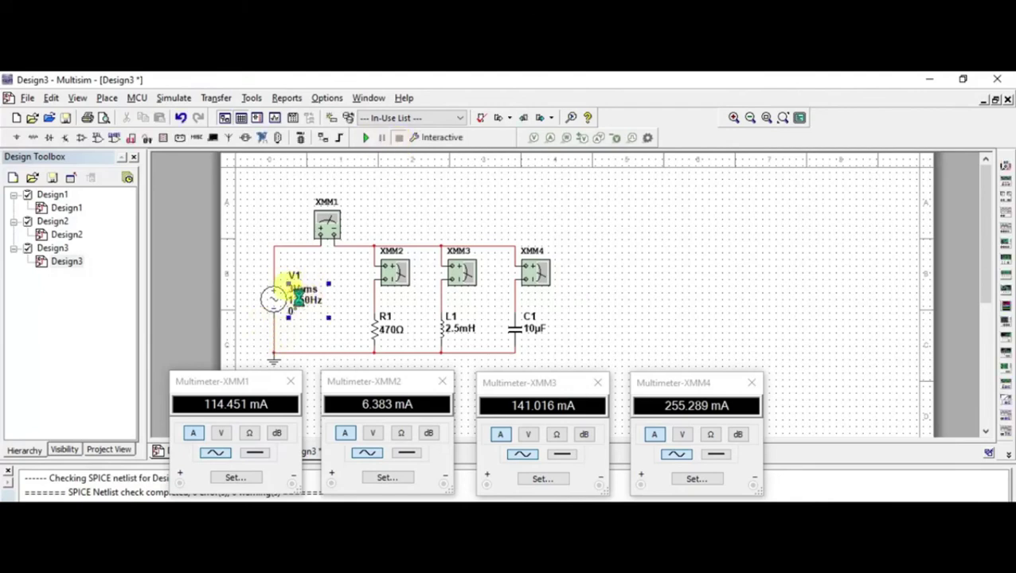
left_click(609, 259)
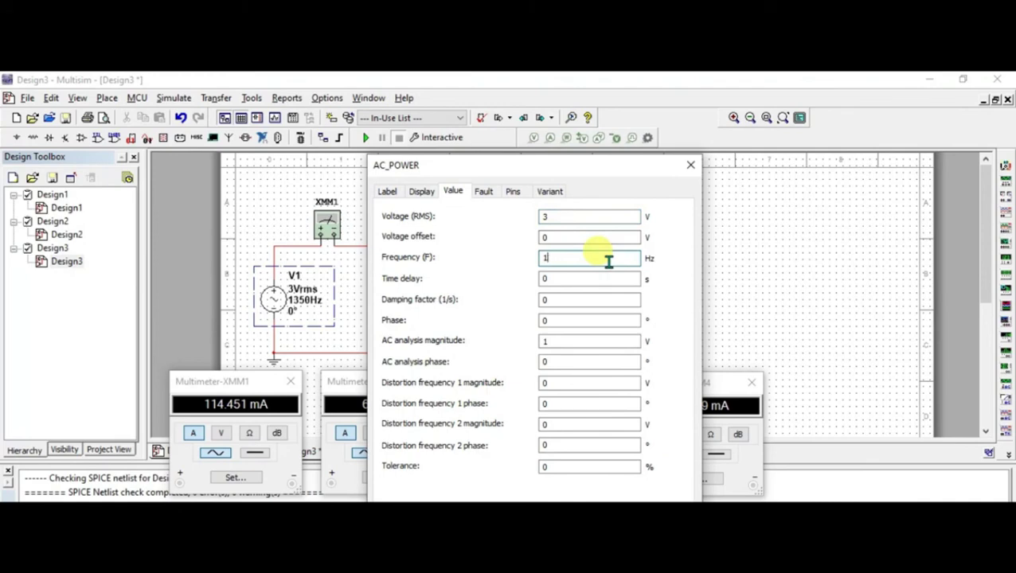
type("425")
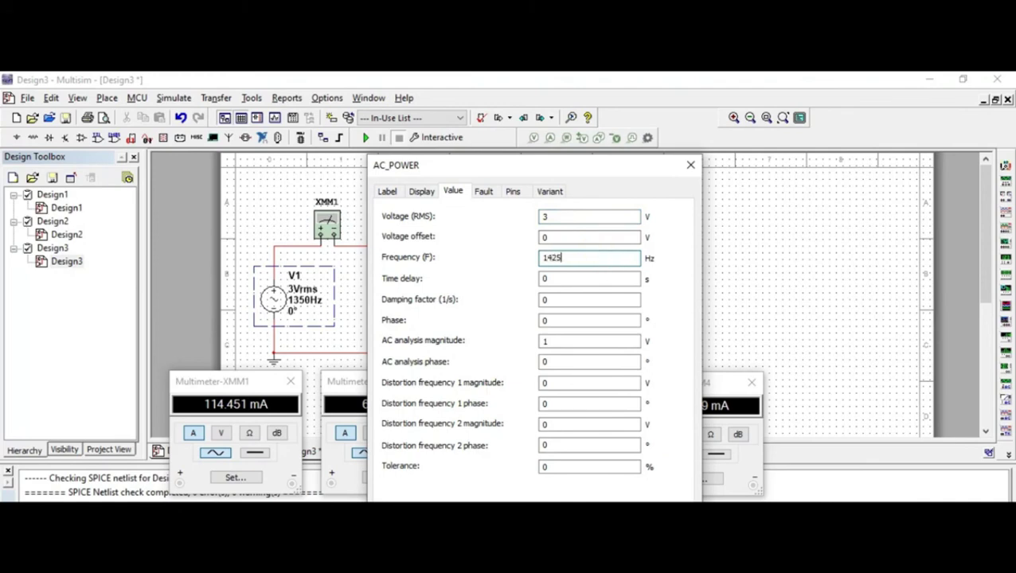
key("Return")
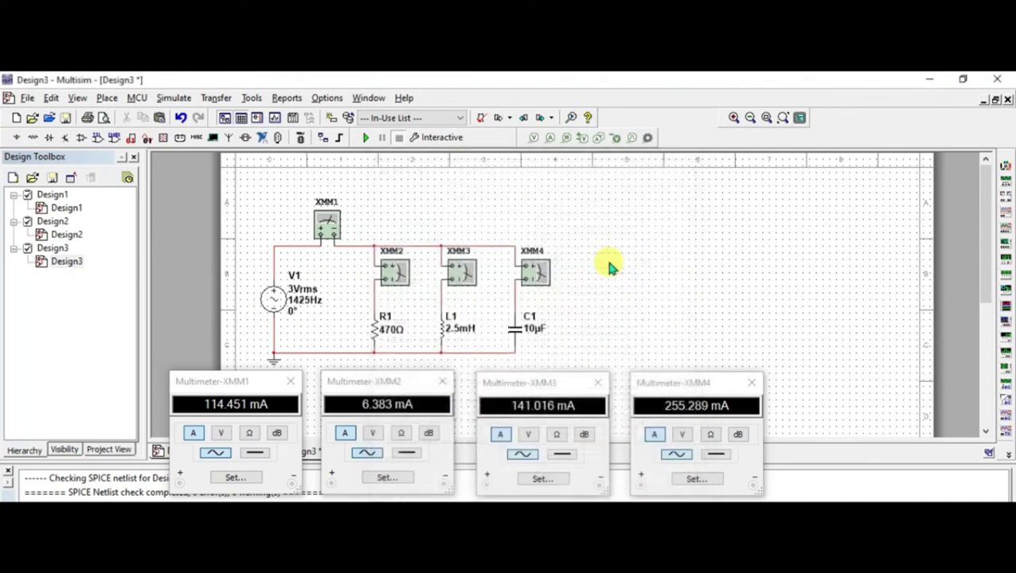
left_click(368, 140)
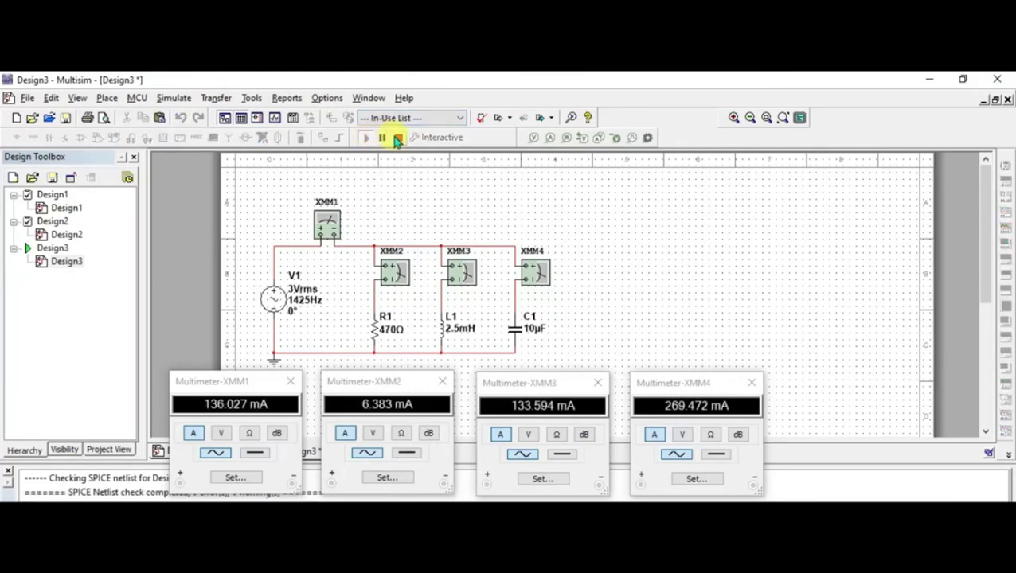
left_click(396, 140)
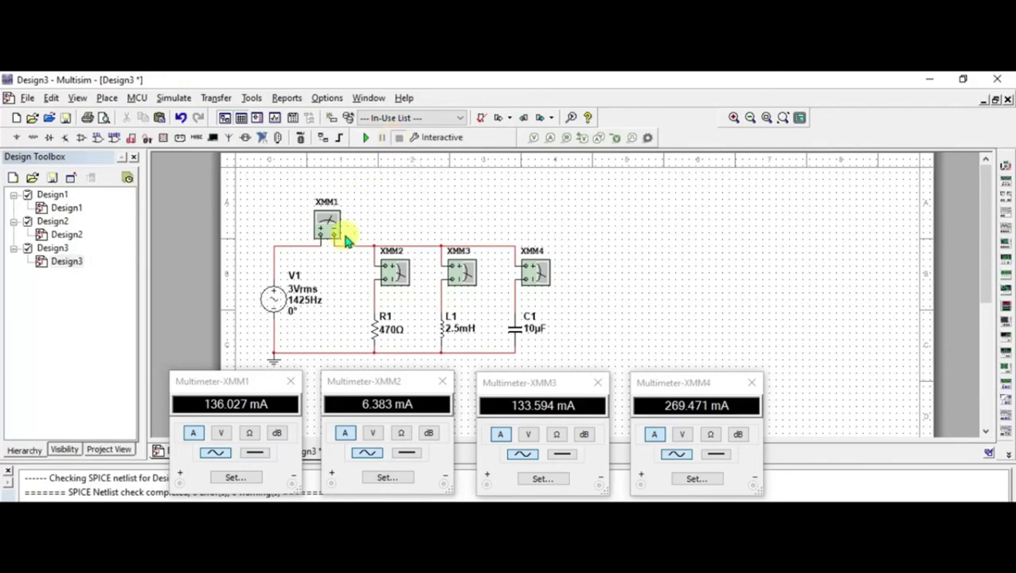
Set V1's frequency to 1500 Hz and start the parallel RLC simulation for the four multimeter current readings.
double_click(313, 308)
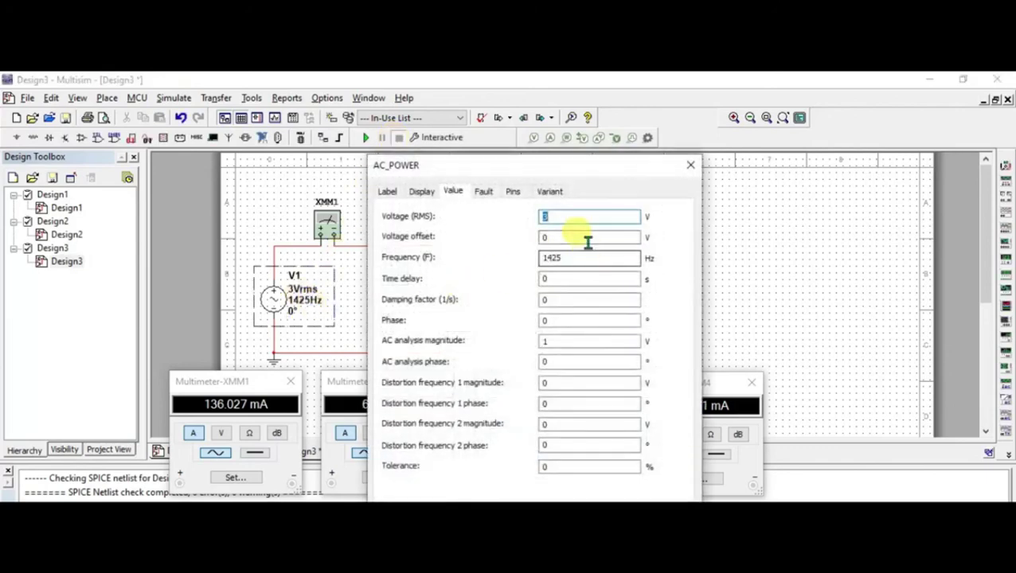
left_click(581, 253)
key("BackSpace")
key("BackSpace")
key("BackSpace")
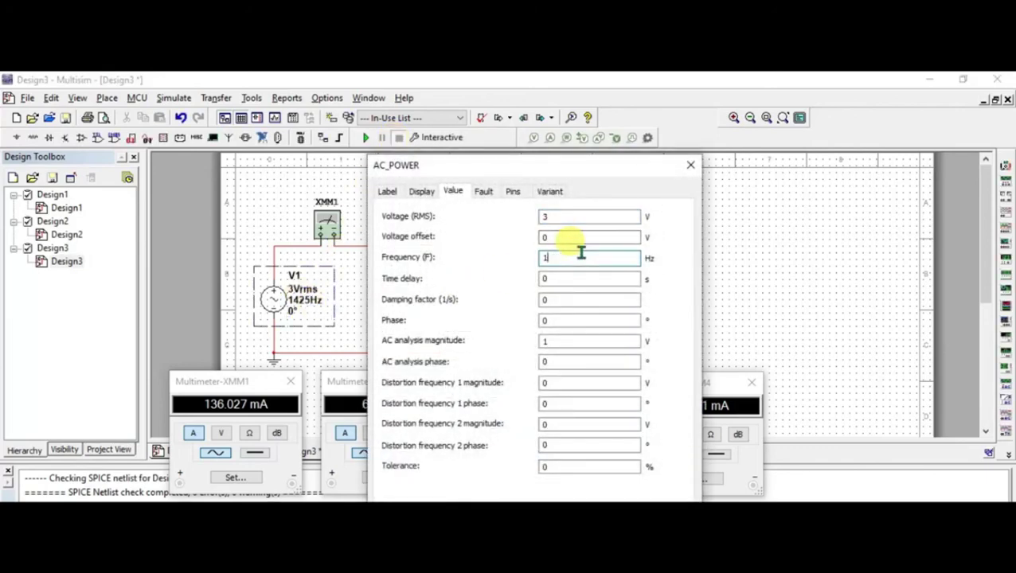
type("500")
key("Return")
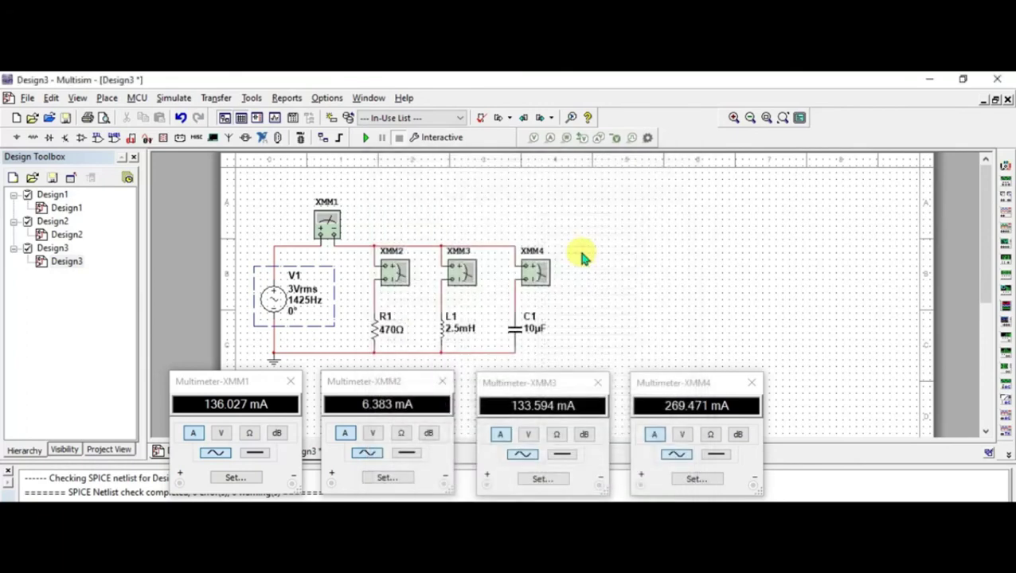
left_click(369, 139)
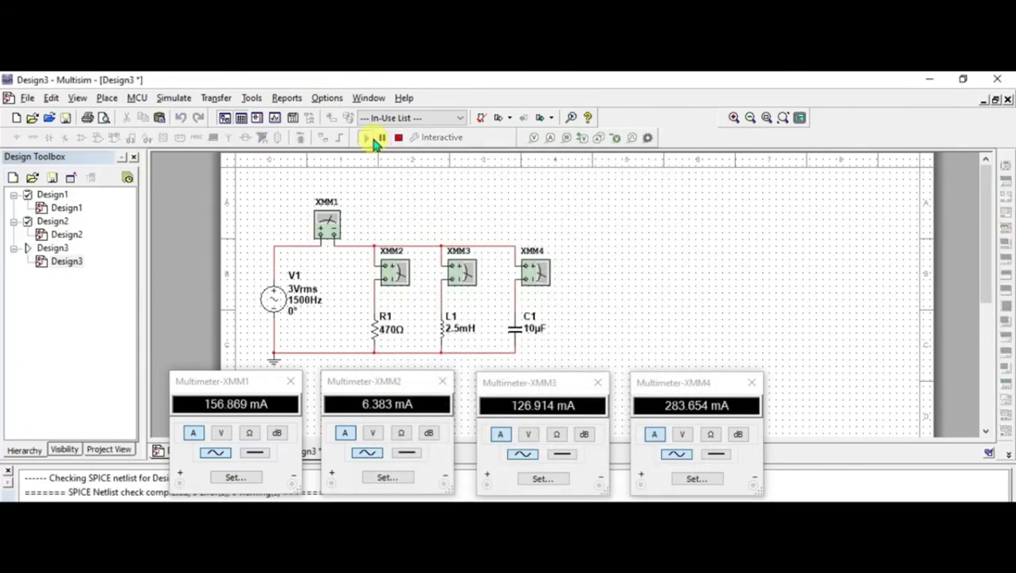